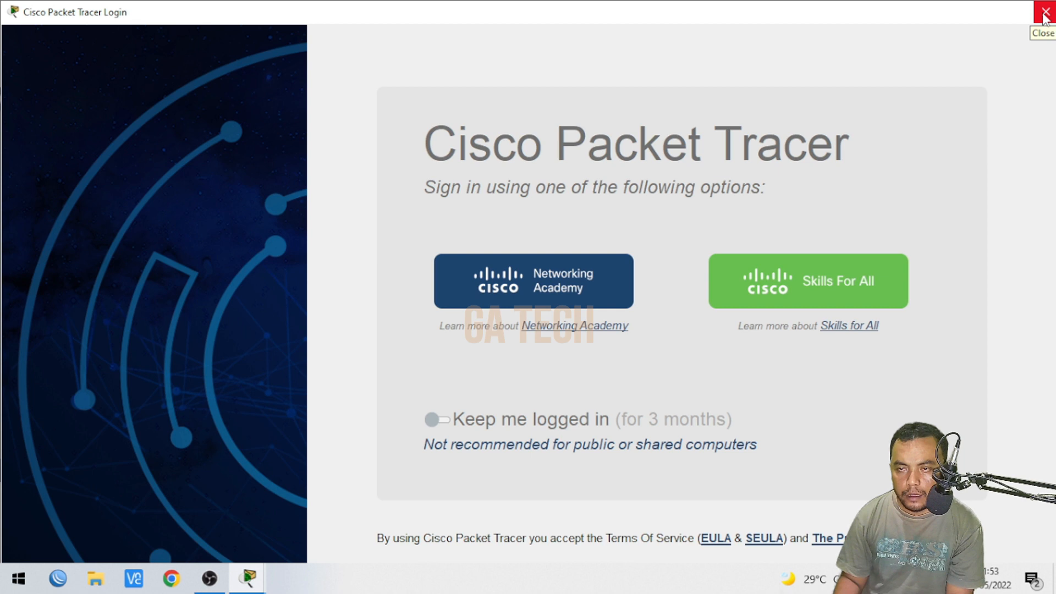
- Dismiss the login window and view the About information to check the installed Packet Tracer version
{"action": "left_click", "coordinate": [1045, 15]}
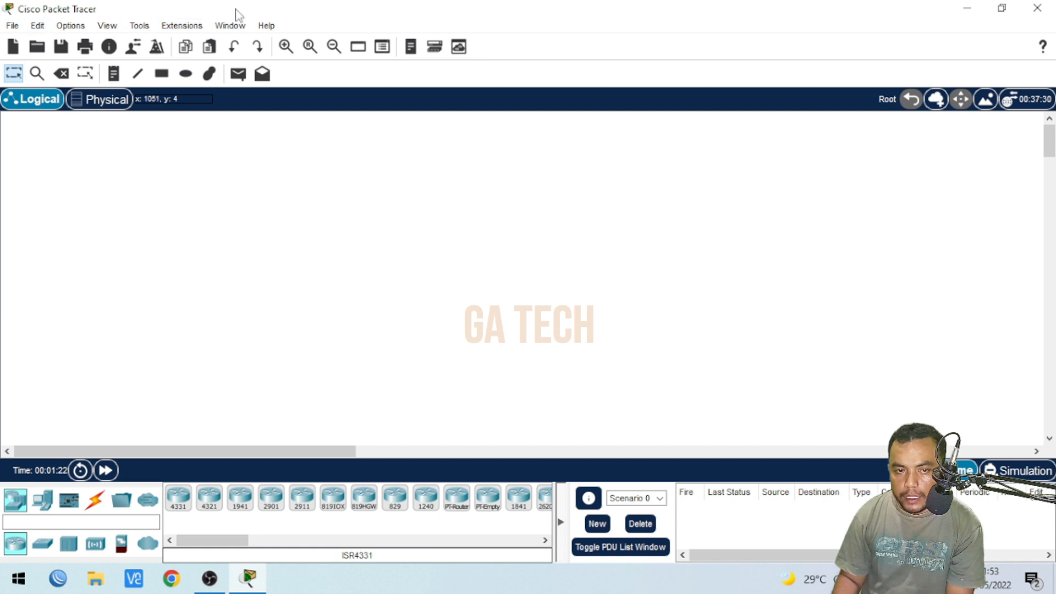
{"action": "left_click", "coordinate": [268, 27]}
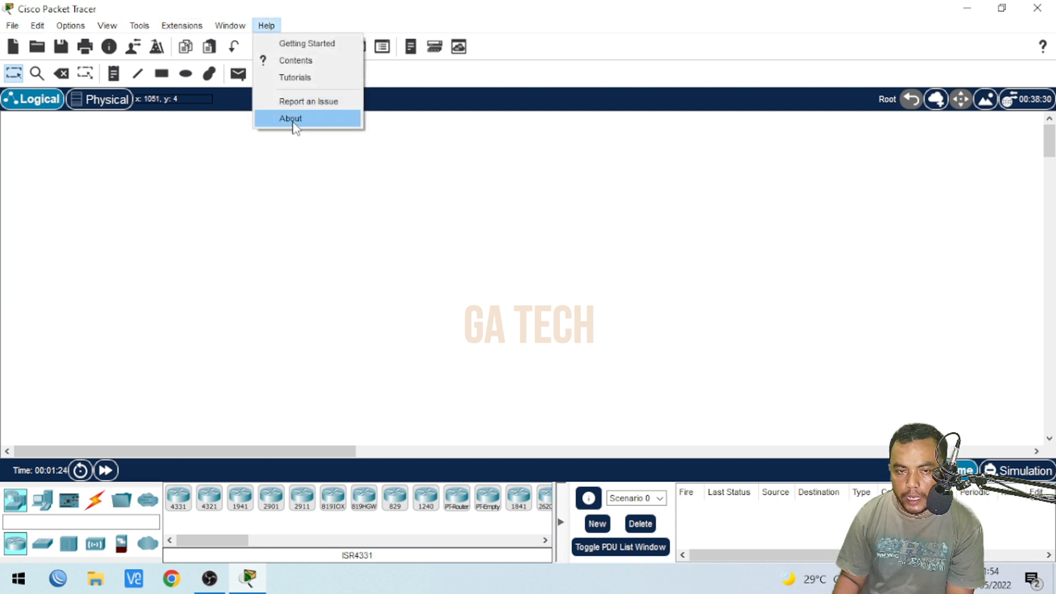
{"action": "left_click", "coordinate": [260, 28]}
{"action": "left_click", "coordinate": [263, 28]}
{"action": "left_click", "coordinate": [290, 118]}
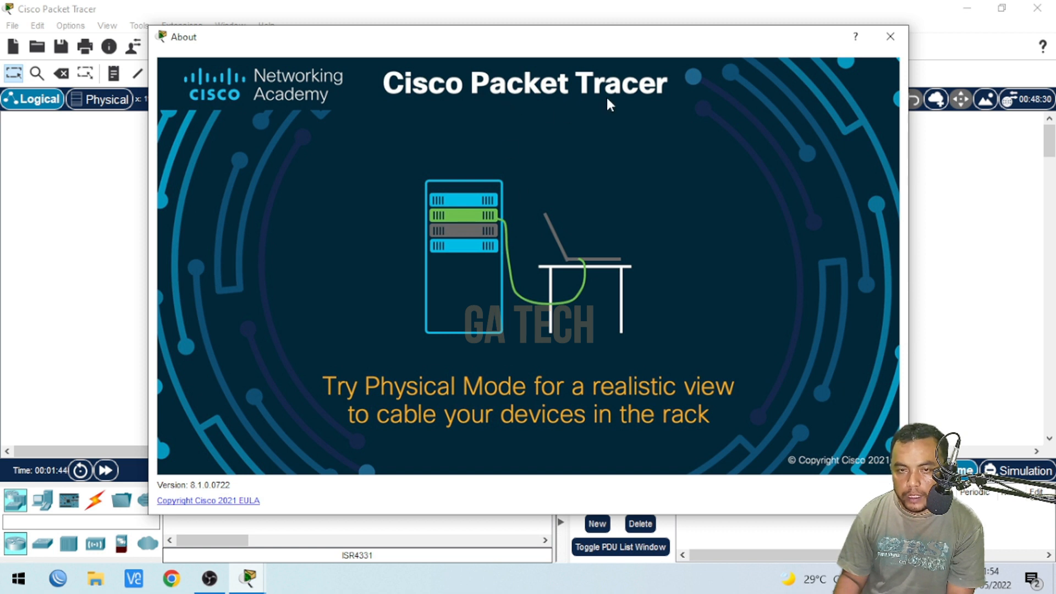
{"action": "left_click", "coordinate": [891, 40]}
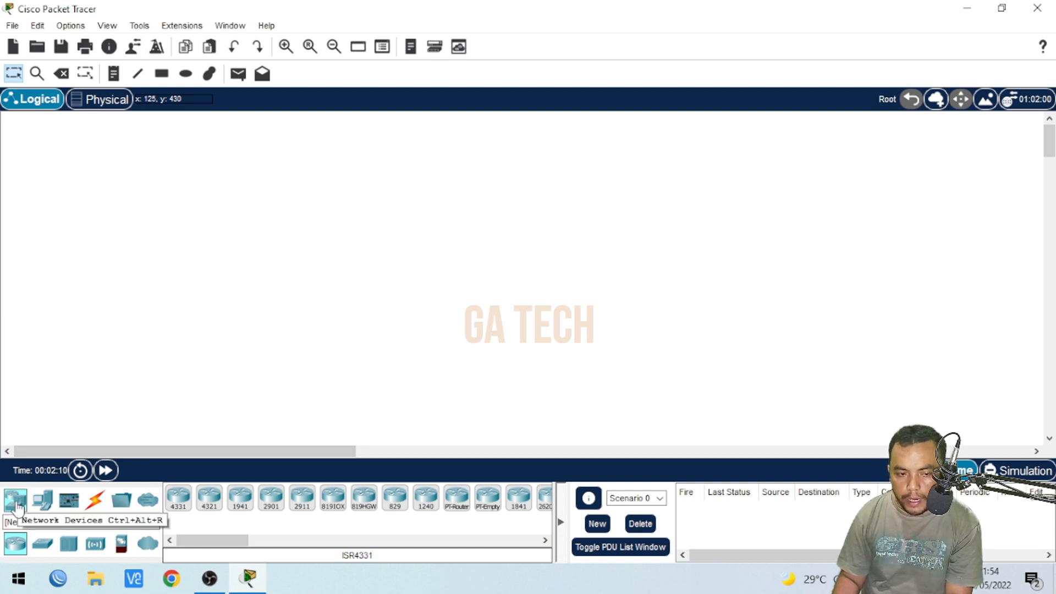
- Examine the main device categories and the network device types: routers, switches, hubs, wireless devices, security and WAN emulation
{"action": "left_click", "coordinate": [44, 502]}
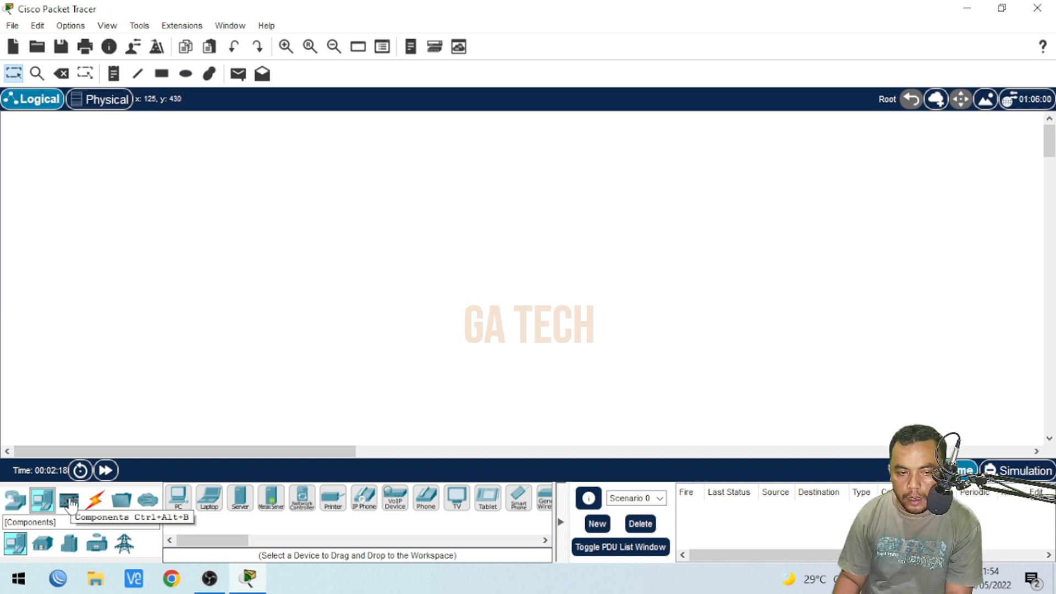
{"action": "left_click", "coordinate": [70, 501]}
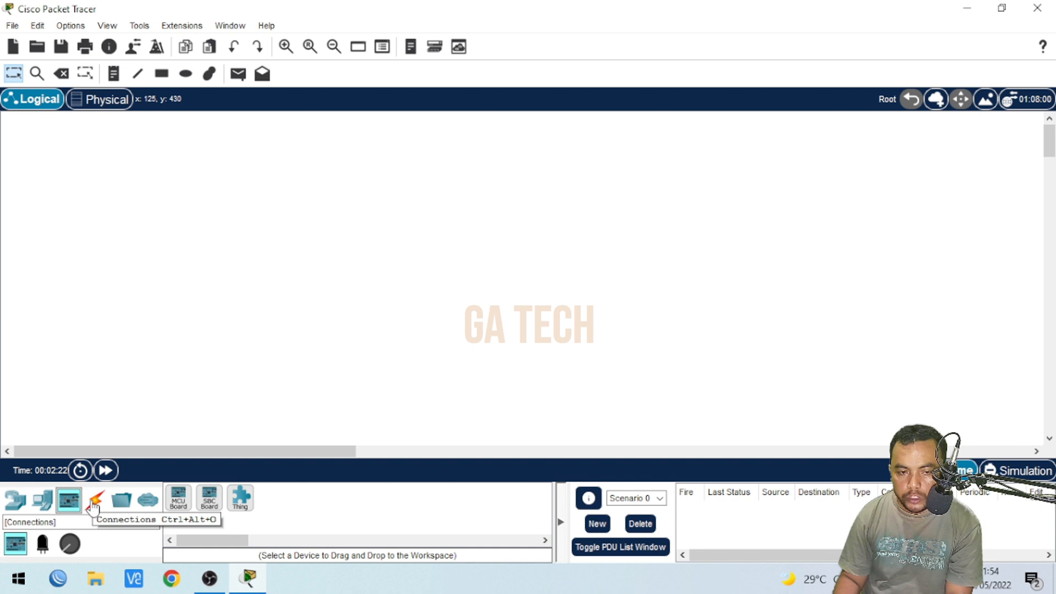
{"action": "left_click", "coordinate": [145, 504]}
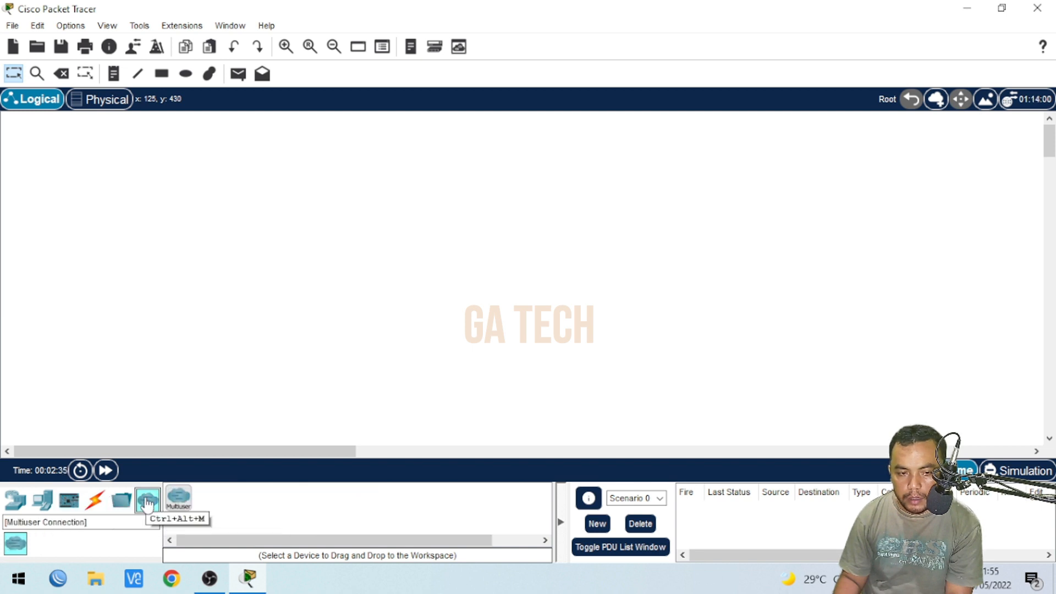
{"action": "left_click", "coordinate": [16, 500]}
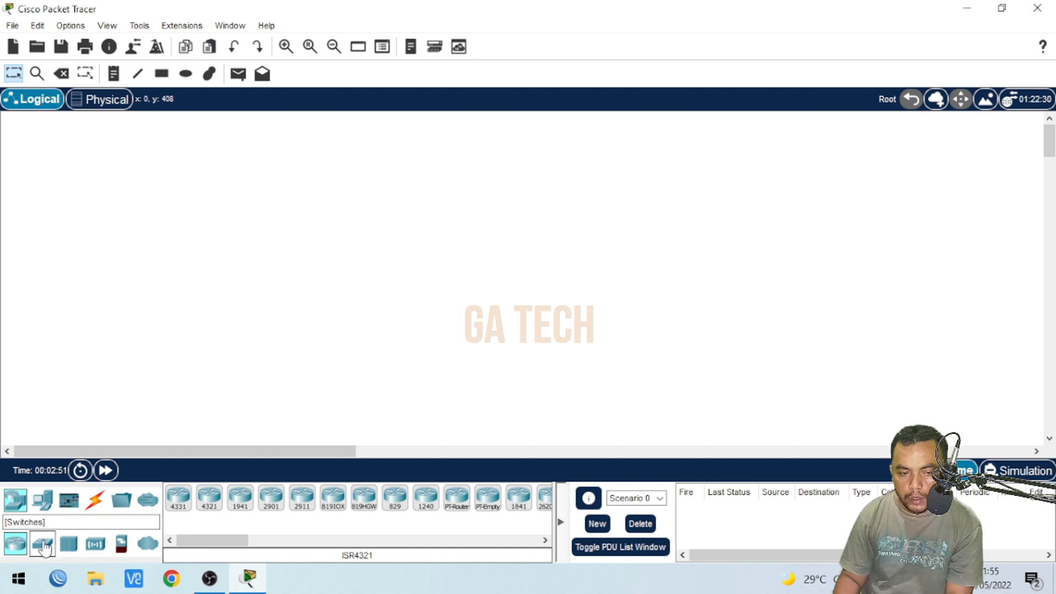
{"action": "left_click", "coordinate": [44, 545]}
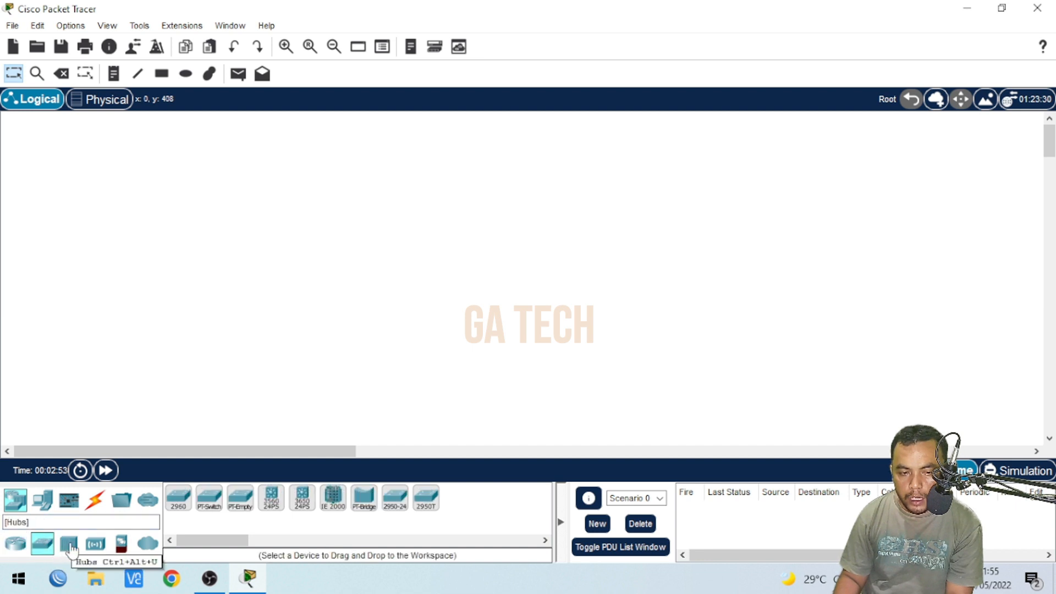
{"action": "left_click", "coordinate": [70, 545]}
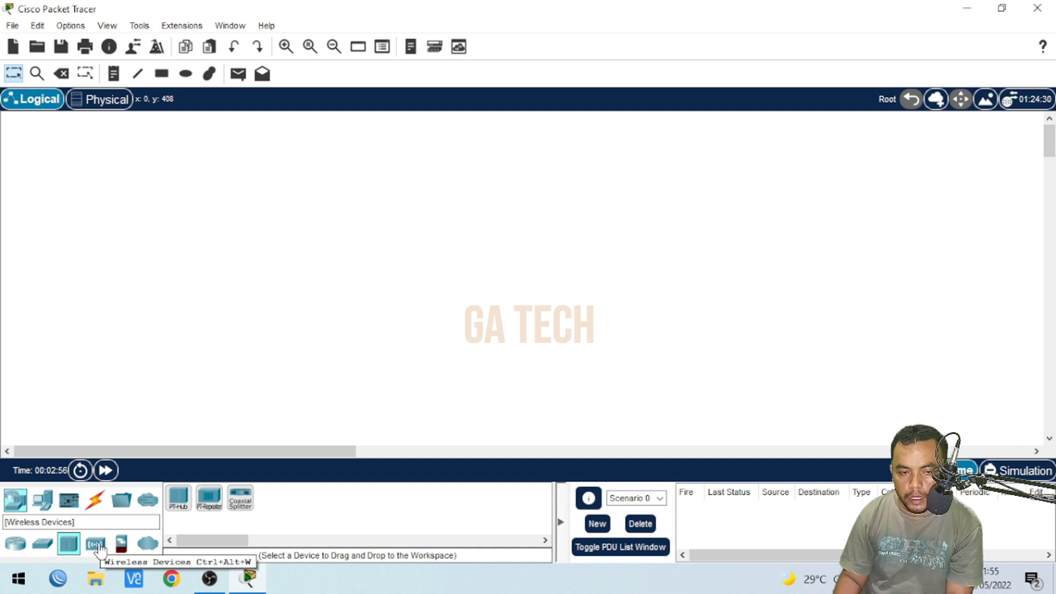
{"action": "left_click", "coordinate": [96, 545]}
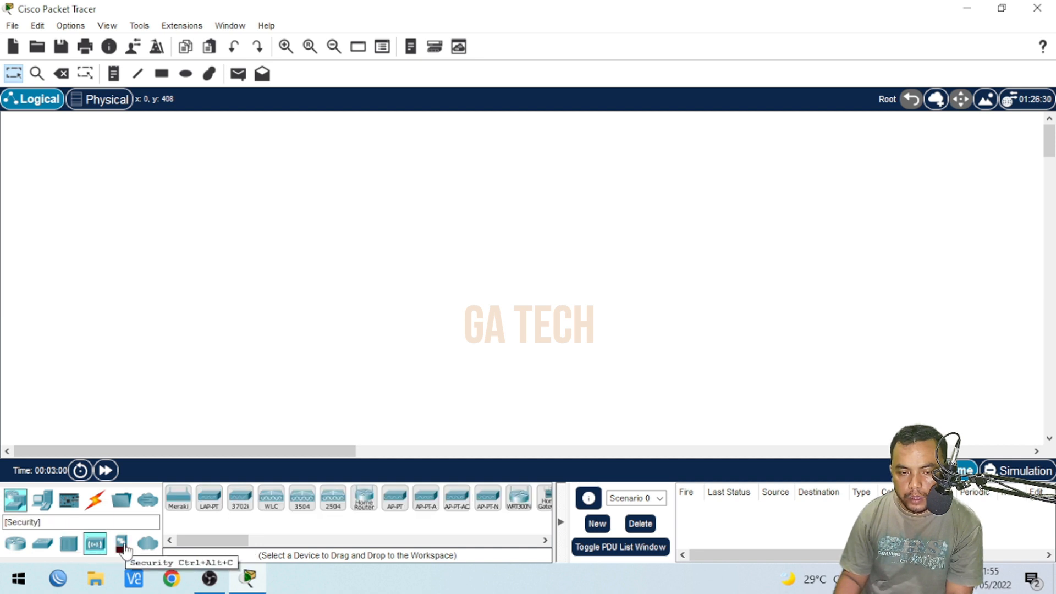
{"action": "left_click", "coordinate": [122, 546]}
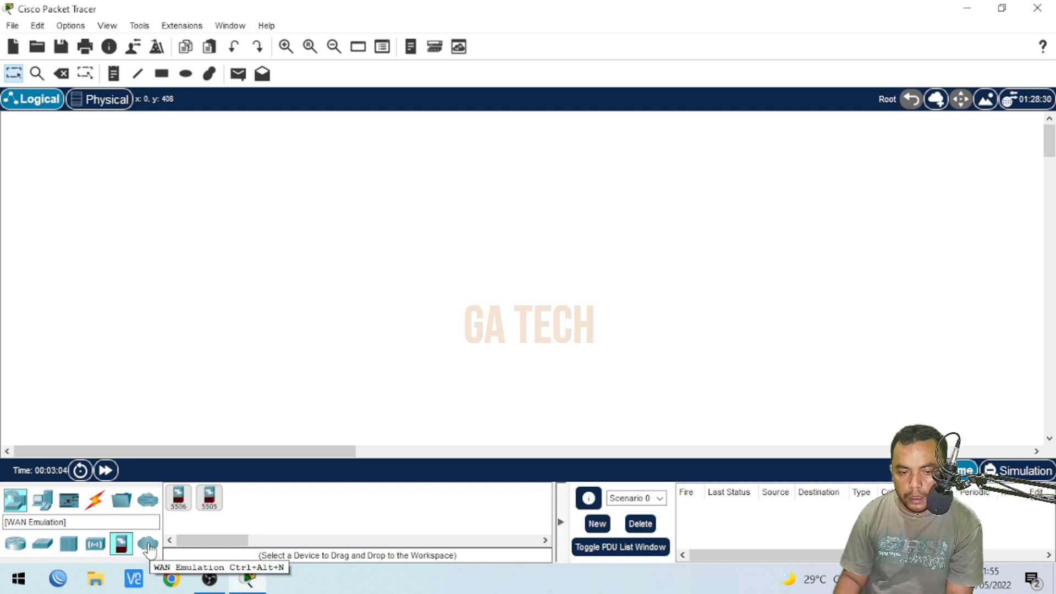
{"action": "left_click", "coordinate": [147, 545]}
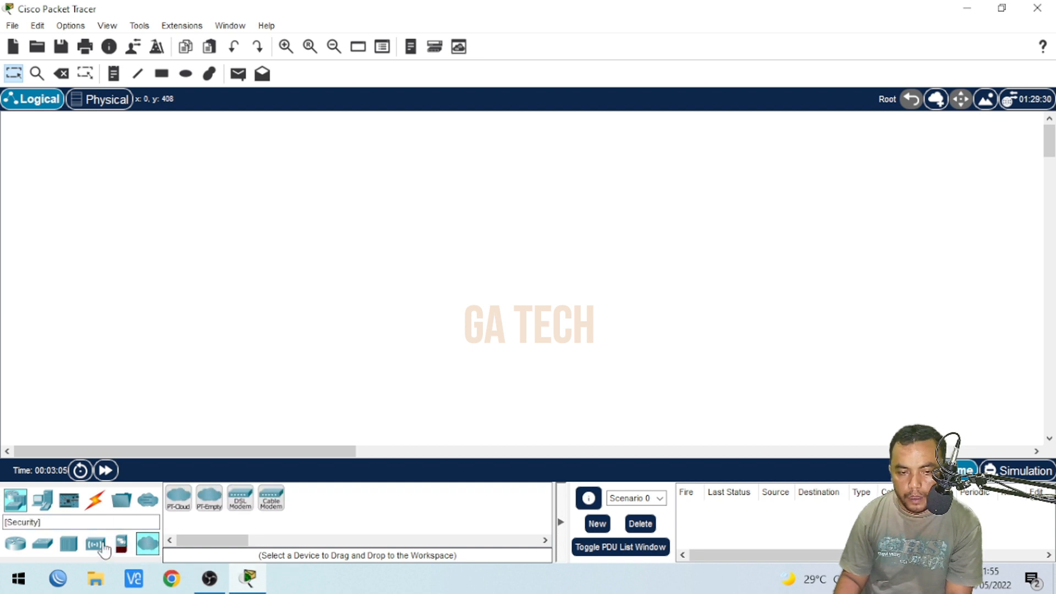
- Examine the available end devices, home devices, components and connection cable types, including automatic connection selection
{"action": "left_click", "coordinate": [44, 505]}
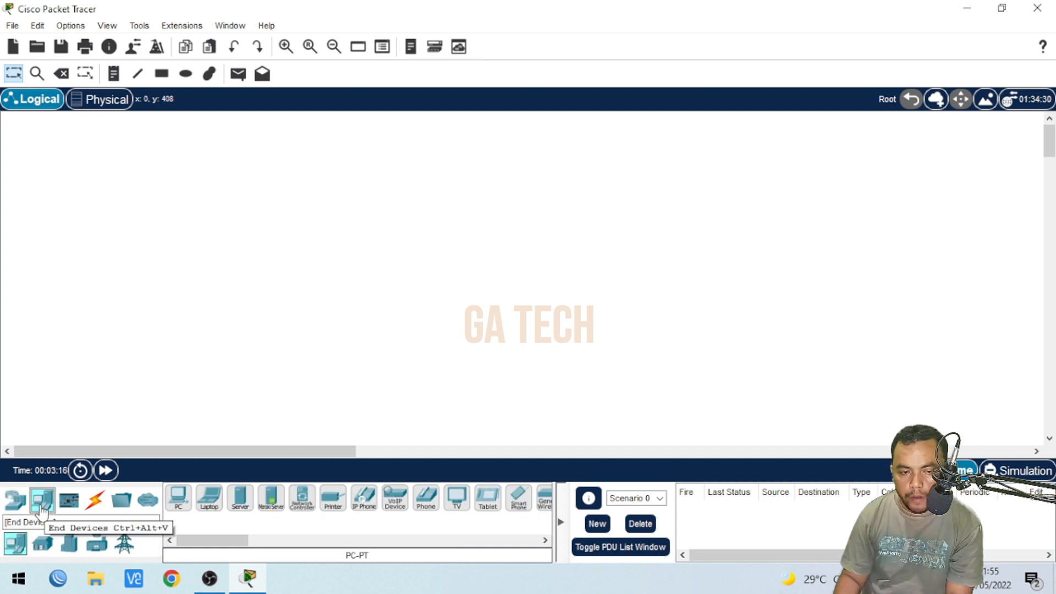
{"action": "left_click", "coordinate": [15, 539]}
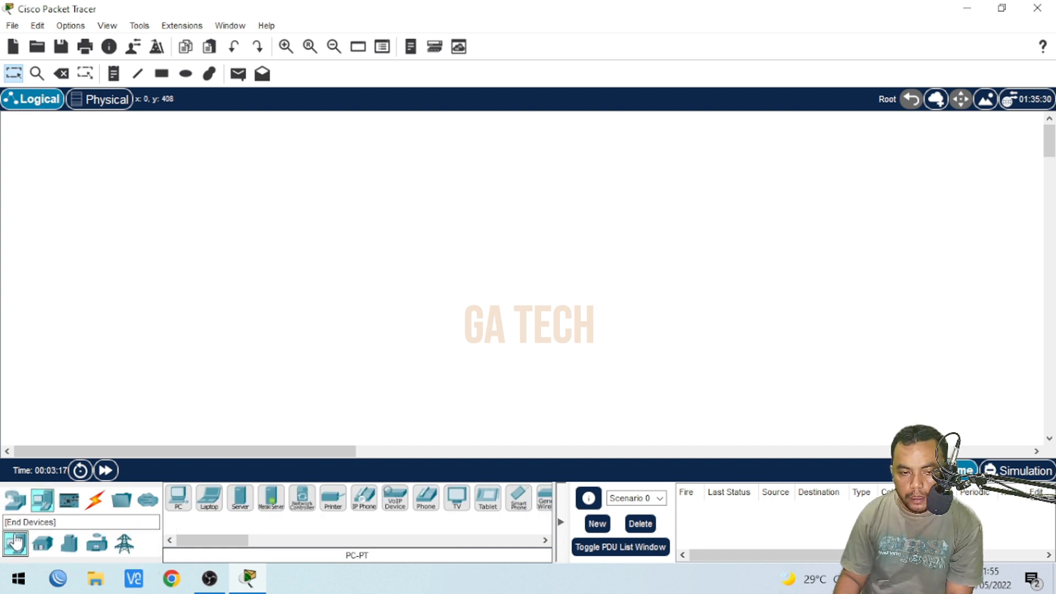
{"action": "left_click", "coordinate": [178, 499]}
{"action": "left_click", "coordinate": [209, 505]}
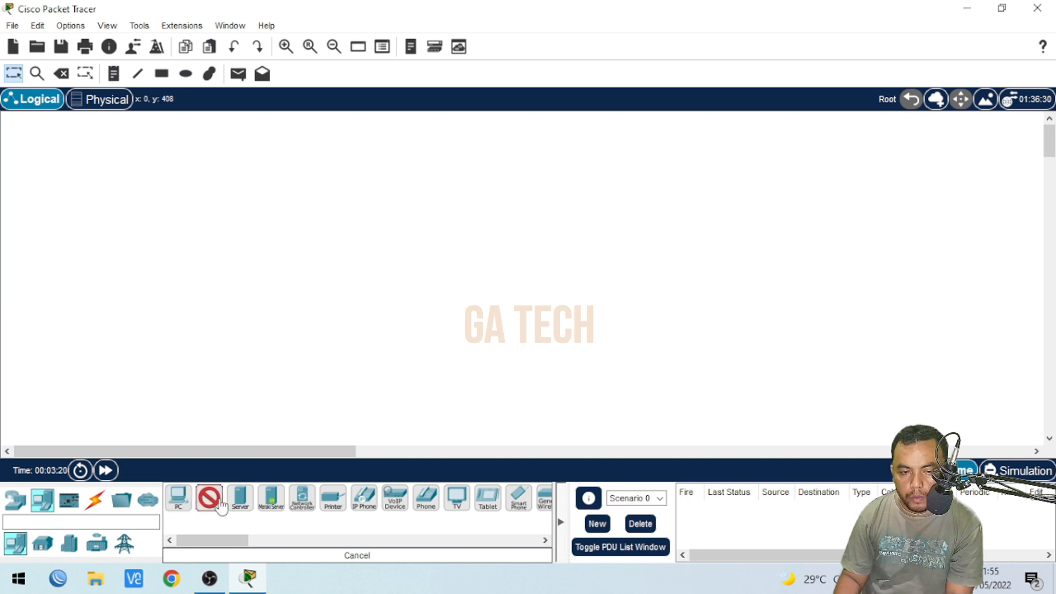
{"action": "left_click", "coordinate": [244, 506]}
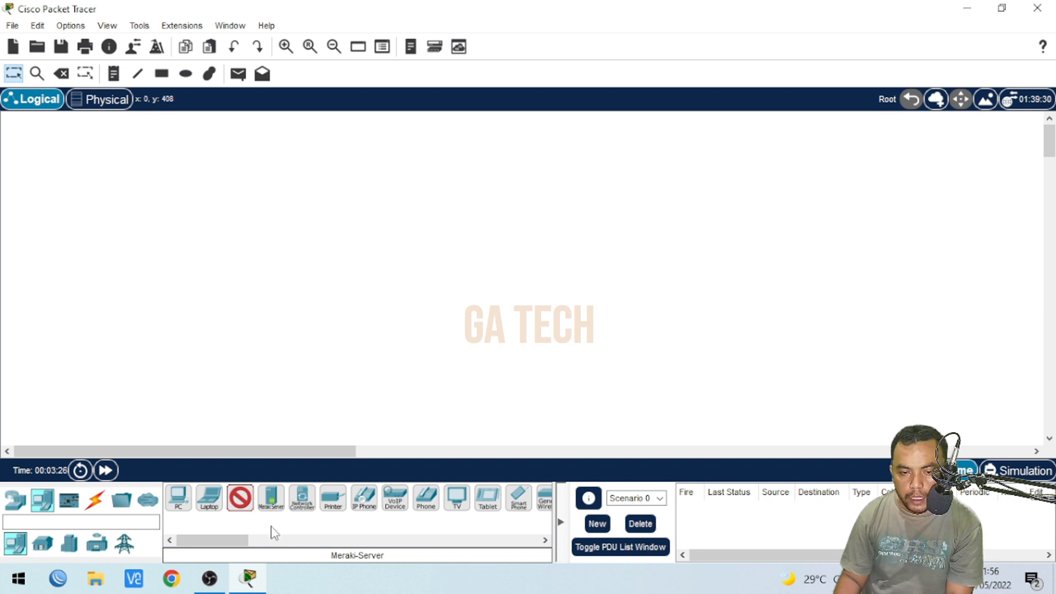
{"action": "mouse_move", "coordinate": [229, 544]}
{"action": "left_mouse_down"}
{"action": "mouse_move", "coordinate": [347, 540]}
{"action": "mouse_move", "coordinate": [227, 540]}
{"action": "left_mouse_up"}
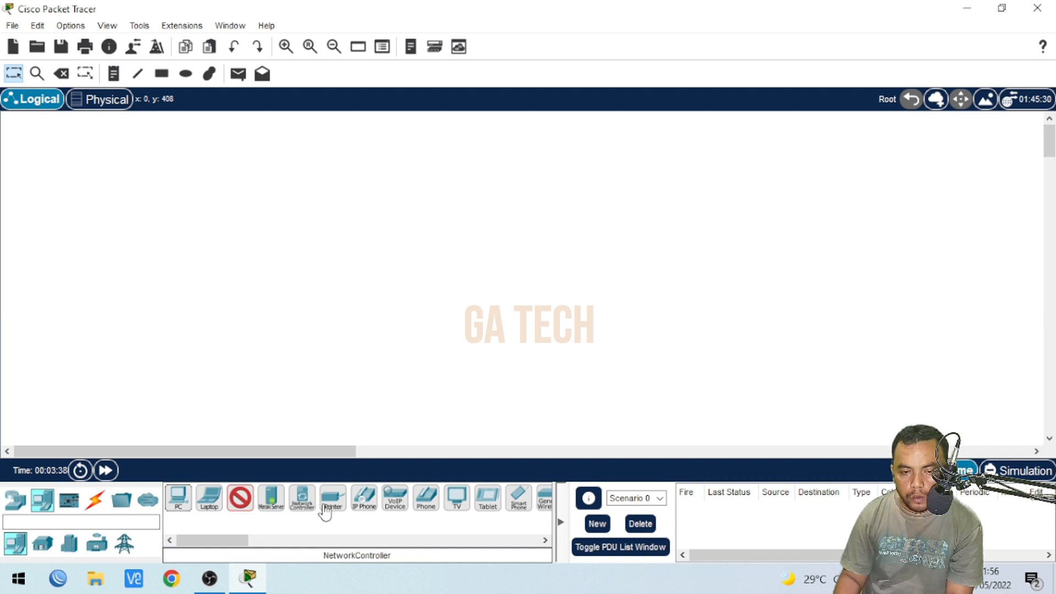
{"action": "left_click", "coordinate": [46, 545]}
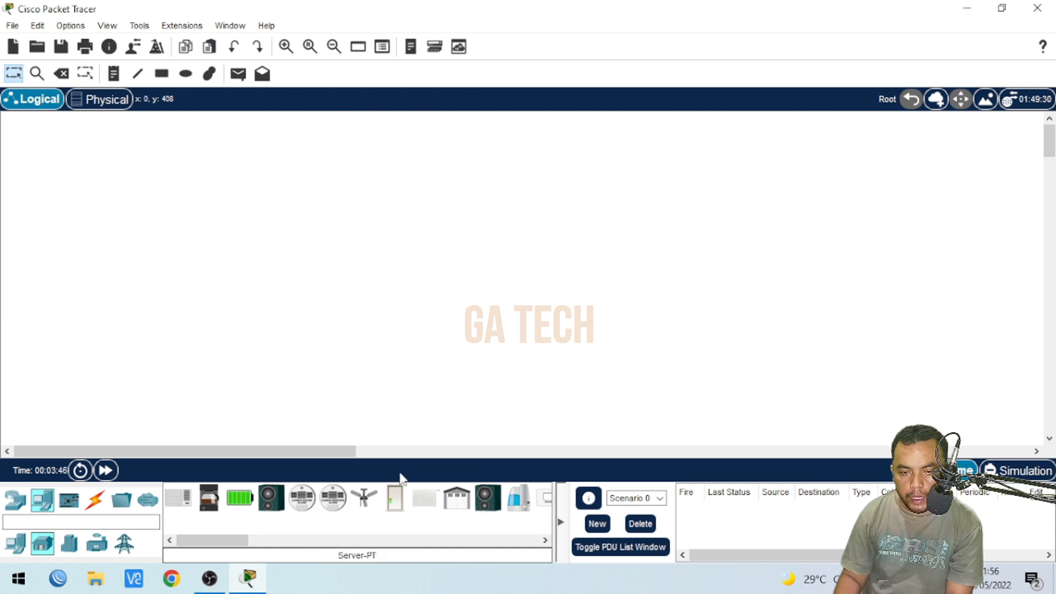
{"action": "left_click", "coordinate": [69, 503]}
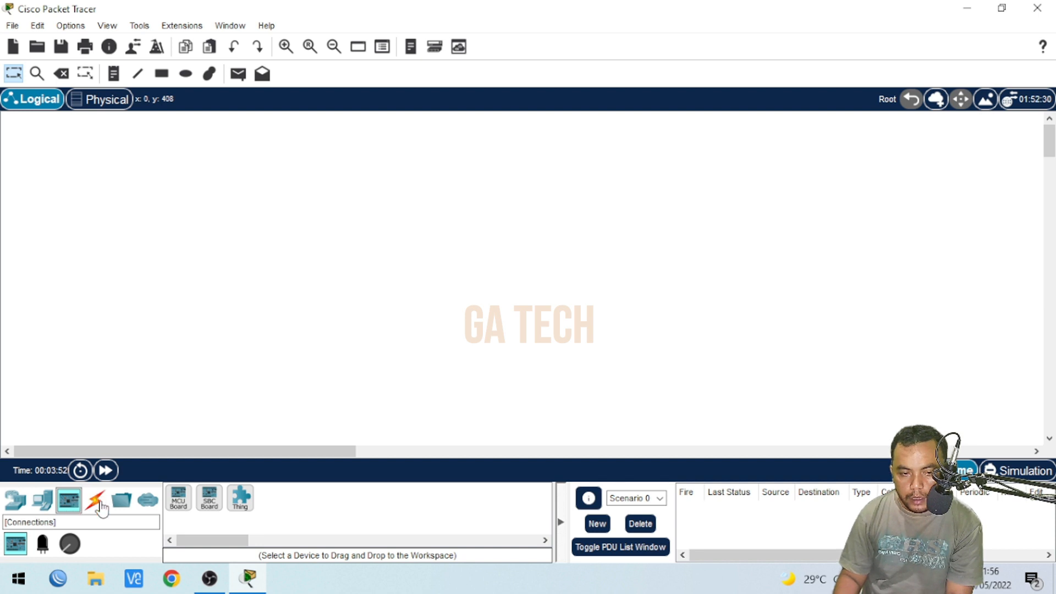
{"action": "left_click", "coordinate": [97, 501]}
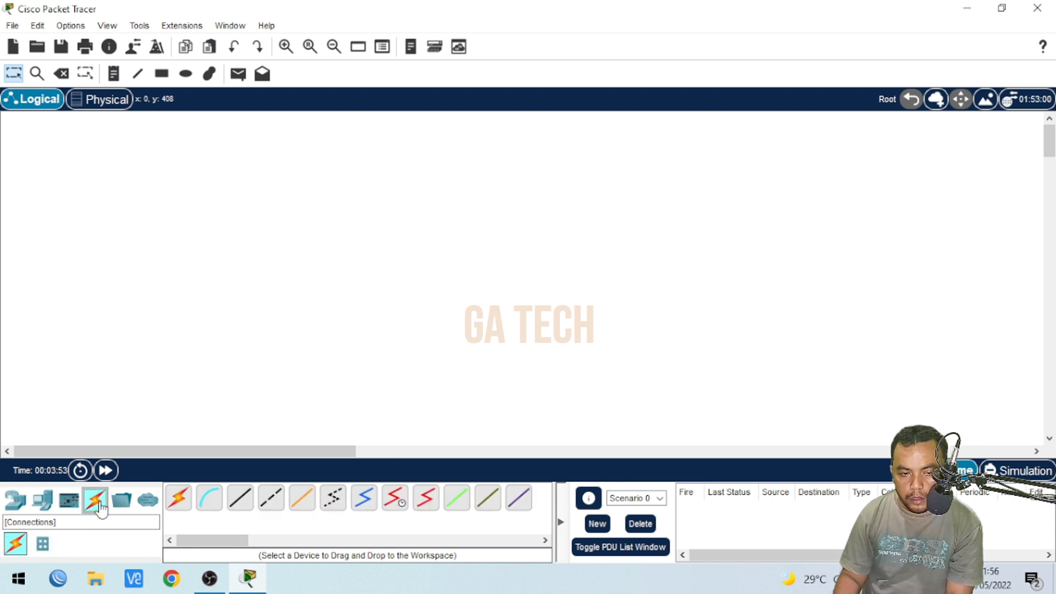
{"action": "left_click", "coordinate": [180, 509]}
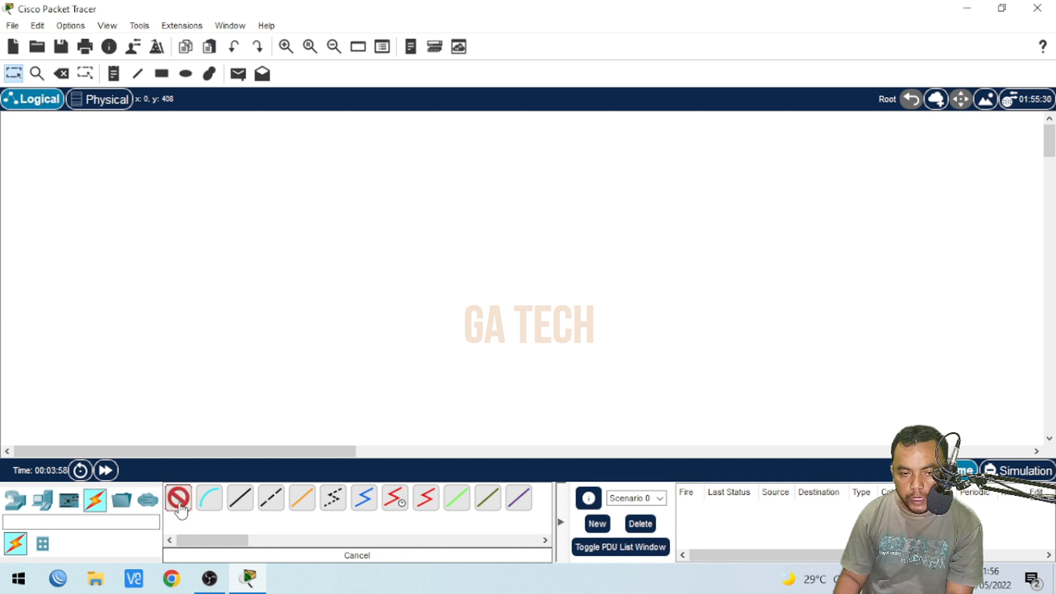
{"action": "left_click", "coordinate": [180, 504]}
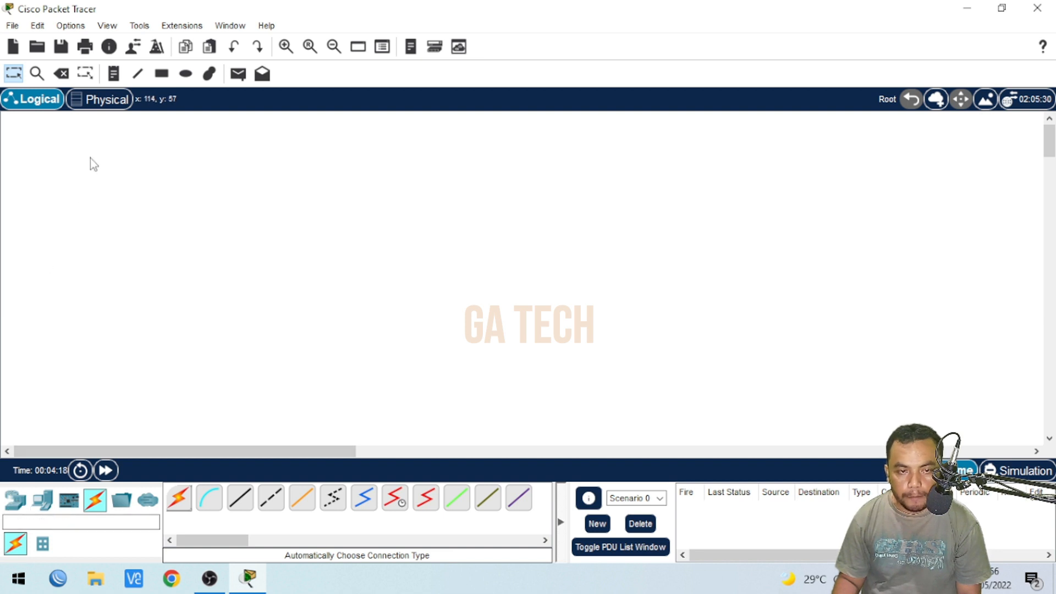
- Place a 2811 router in the upper middle of the logical workspace
{"action": "left_click", "coordinate": [16, 499]}
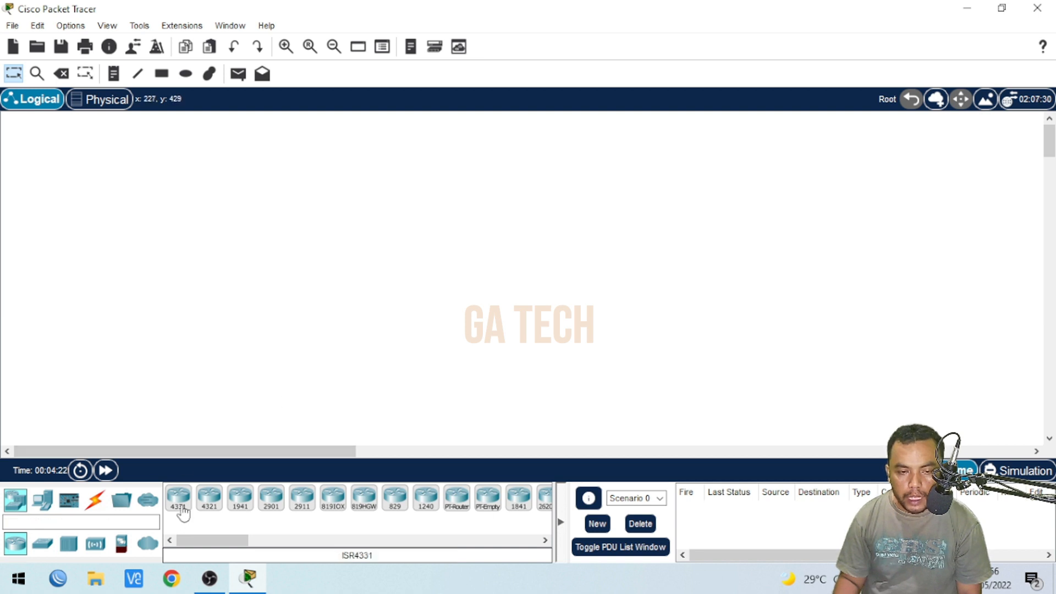
{"action": "left_click_drag", "start_coordinate": [197, 541], "coordinate": [220, 541]}
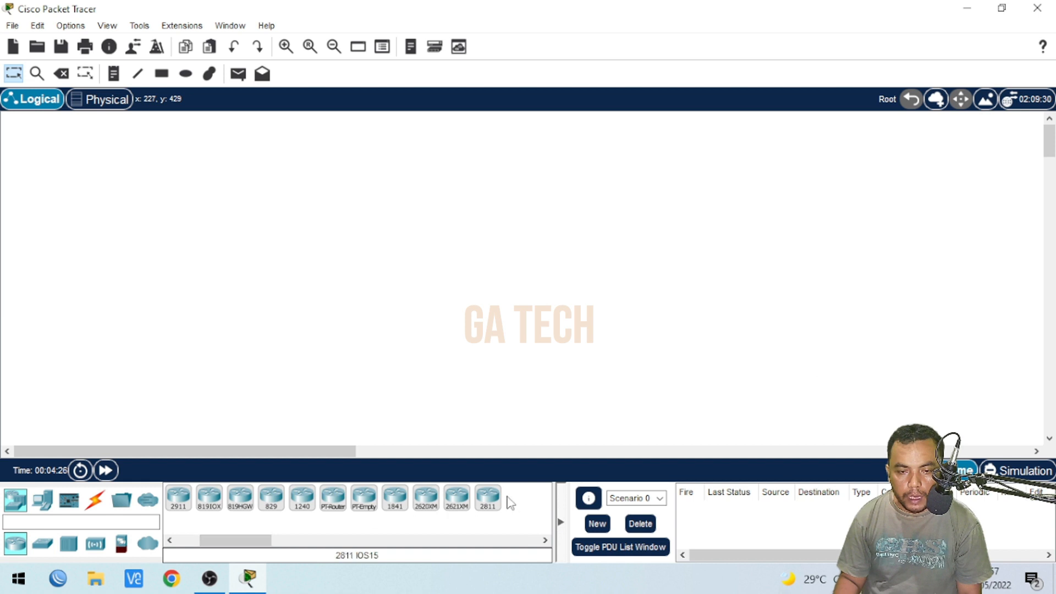
{"action": "left_click_drag", "start_coordinate": [486, 498], "coordinate": [437, 222]}
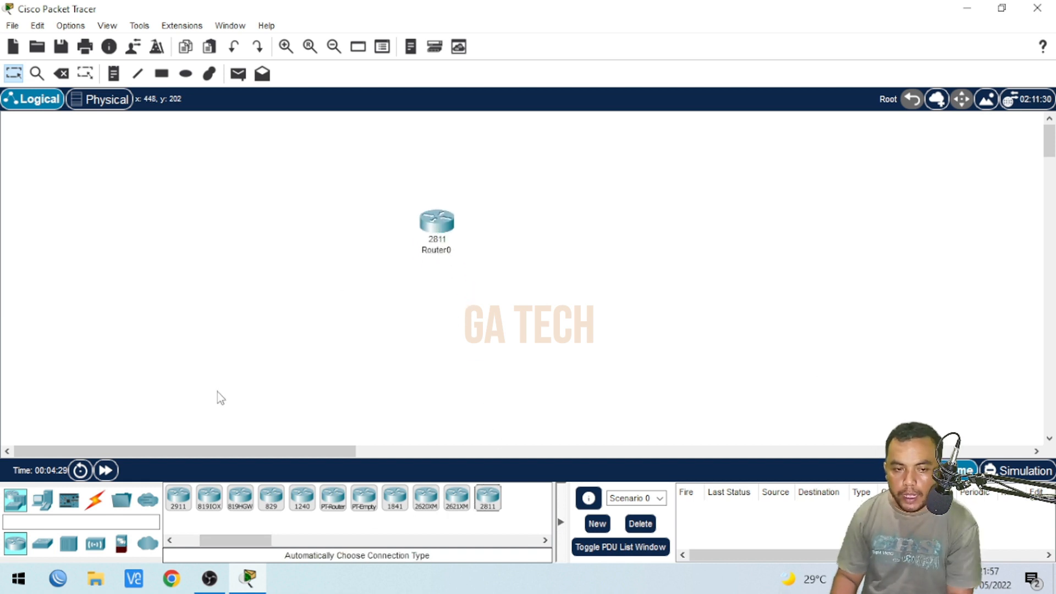
- Place a 2960 switch below the router and shift both devices upward so they line up vertically
{"action": "left_click", "coordinate": [43, 543]}
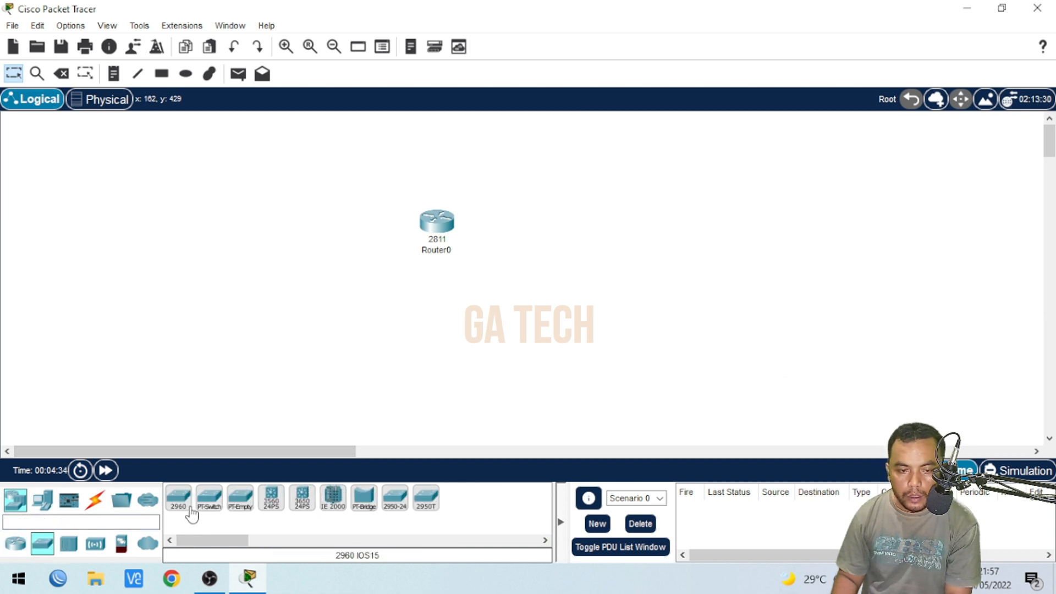
{"action": "left_click_drag", "start_coordinate": [187, 513], "coordinate": [405, 322]}
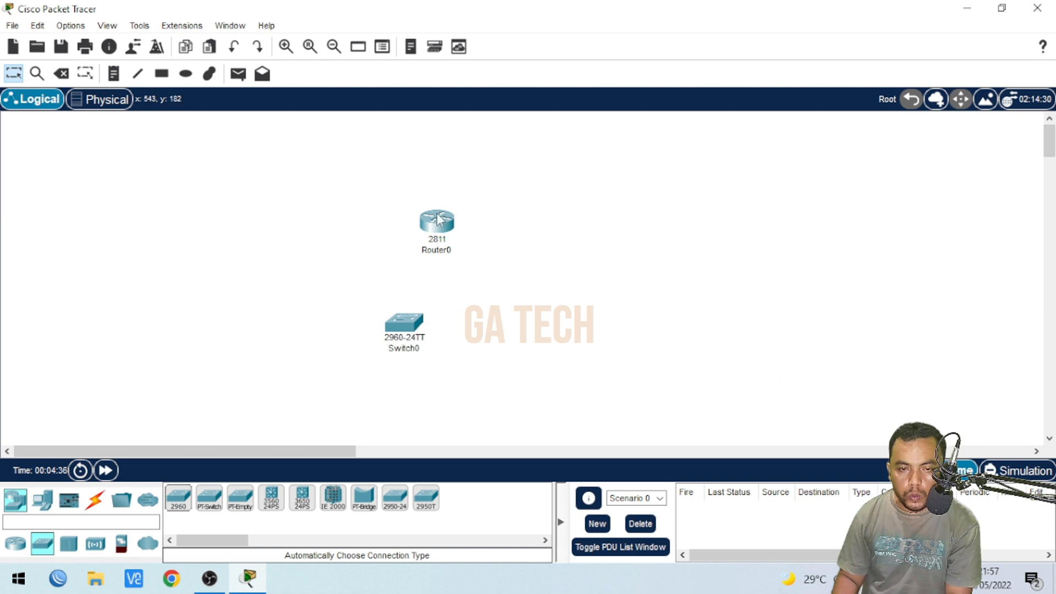
{"action": "left_click_drag", "start_coordinate": [432, 222], "coordinate": [404, 169]}
{"action": "left_click_drag", "start_coordinate": [403, 323], "coordinate": [405, 269]}
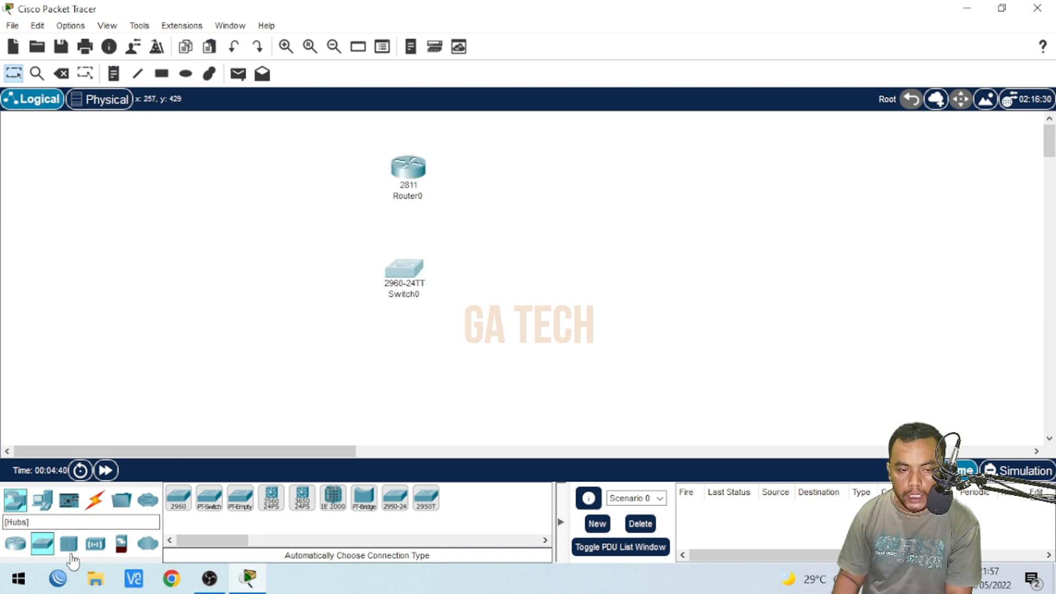
- Place two PCs side by side below the 2960 switch
{"action": "left_click", "coordinate": [44, 502]}
{"action": "left_click_drag", "start_coordinate": [178, 498], "coordinate": [322, 388]}
{"action": "left_click_drag", "start_coordinate": [177, 502], "coordinate": [449, 389]}
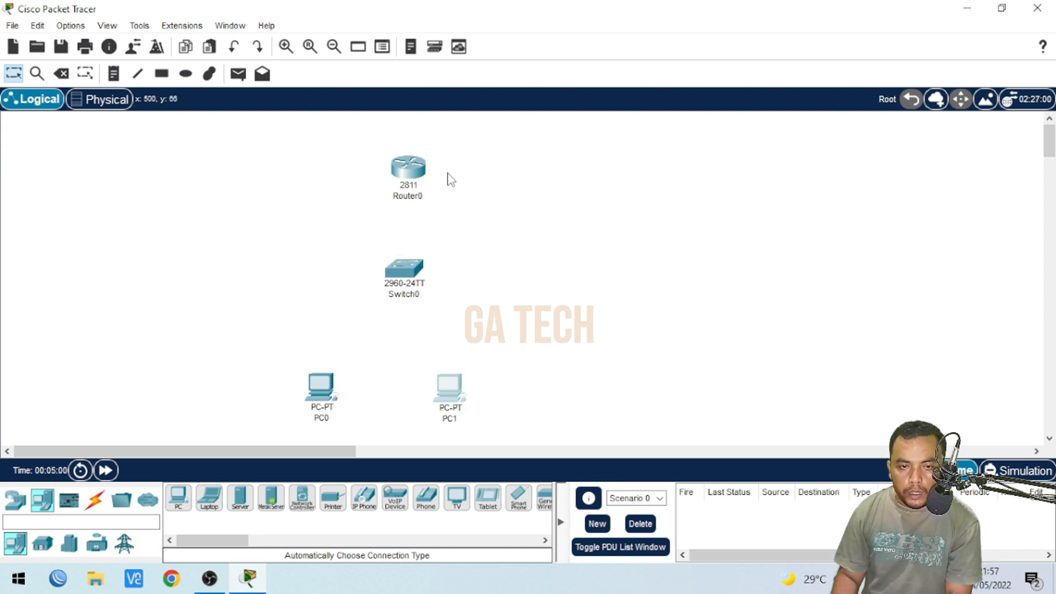
- Shift the 2811 router slightly and delete it from the workspace
{"action": "left_click_drag", "start_coordinate": [420, 168], "coordinate": [401, 172]}
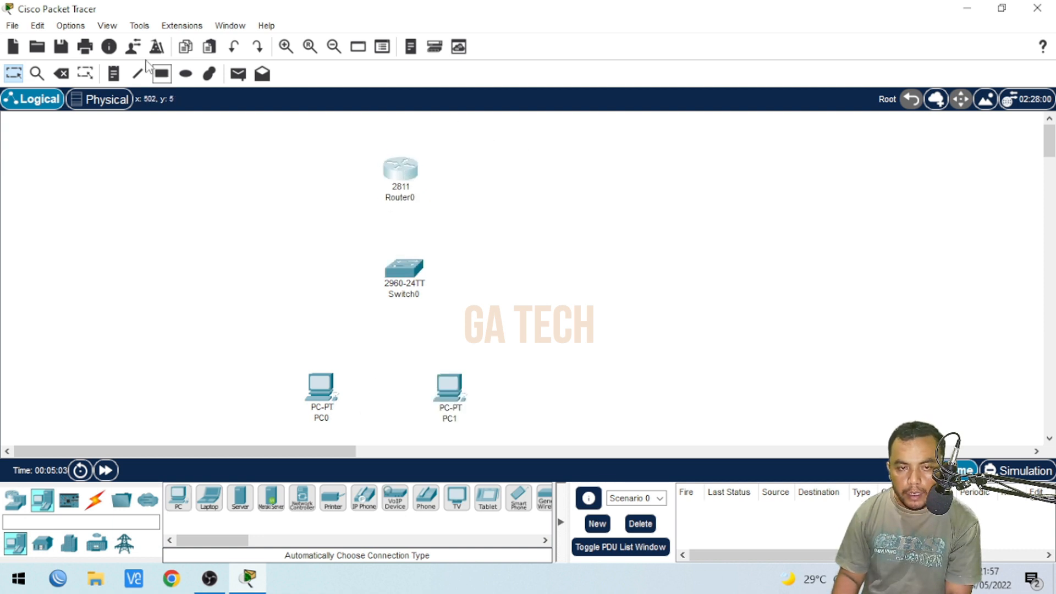
{"action": "left_click", "coordinate": [64, 77]}
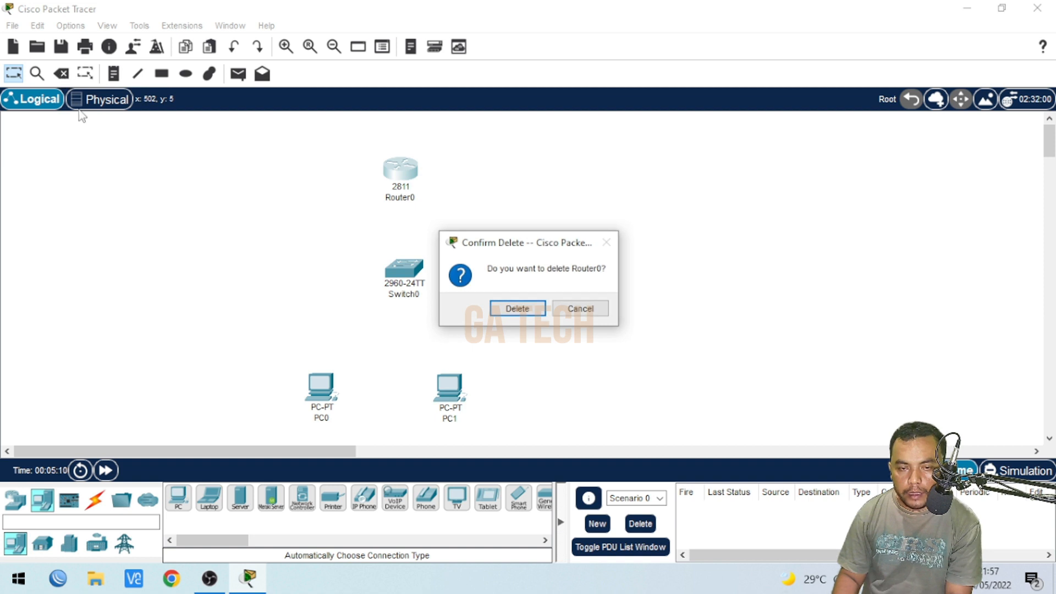
{"action": "left_click", "coordinate": [517, 308]}
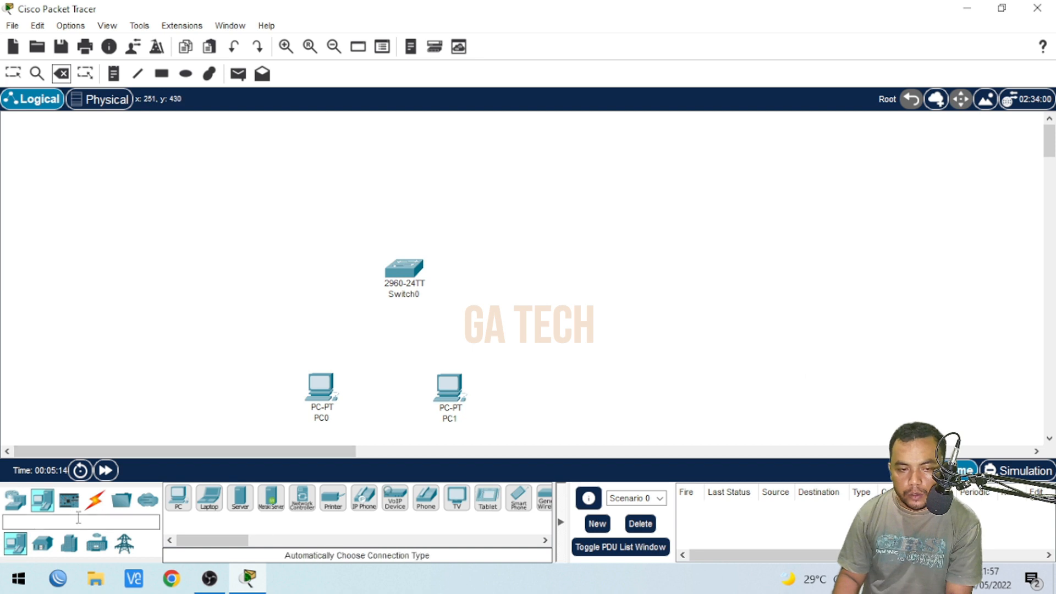
- Place a new 2811 router above the switch and return to selection mode
{"action": "left_click", "coordinate": [15, 500]}
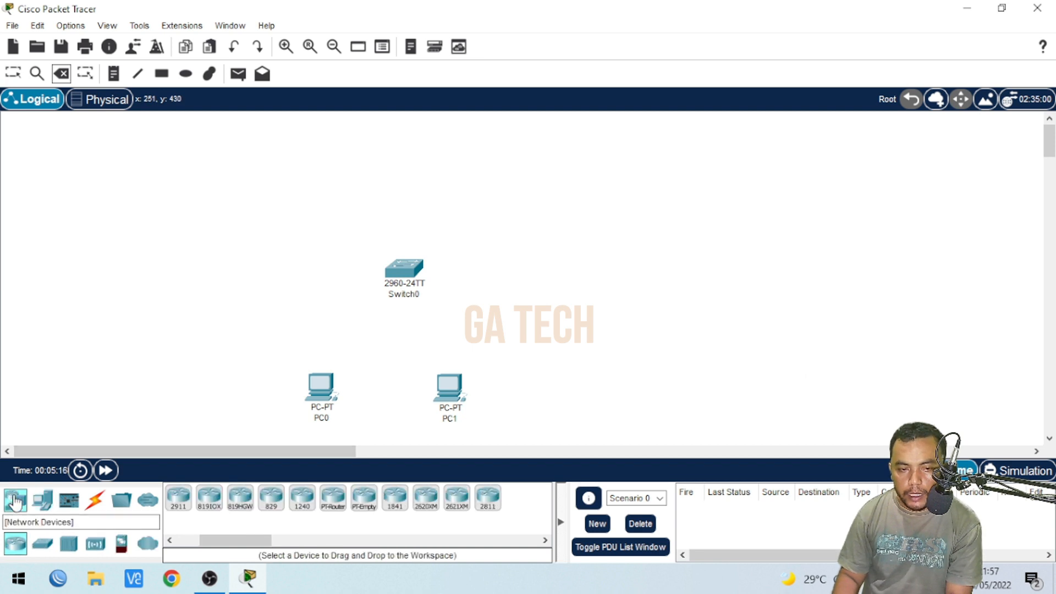
{"action": "left_click_drag", "start_coordinate": [488, 497], "coordinate": [383, 185]}
{"action": "left_click", "coordinate": [12, 74]}
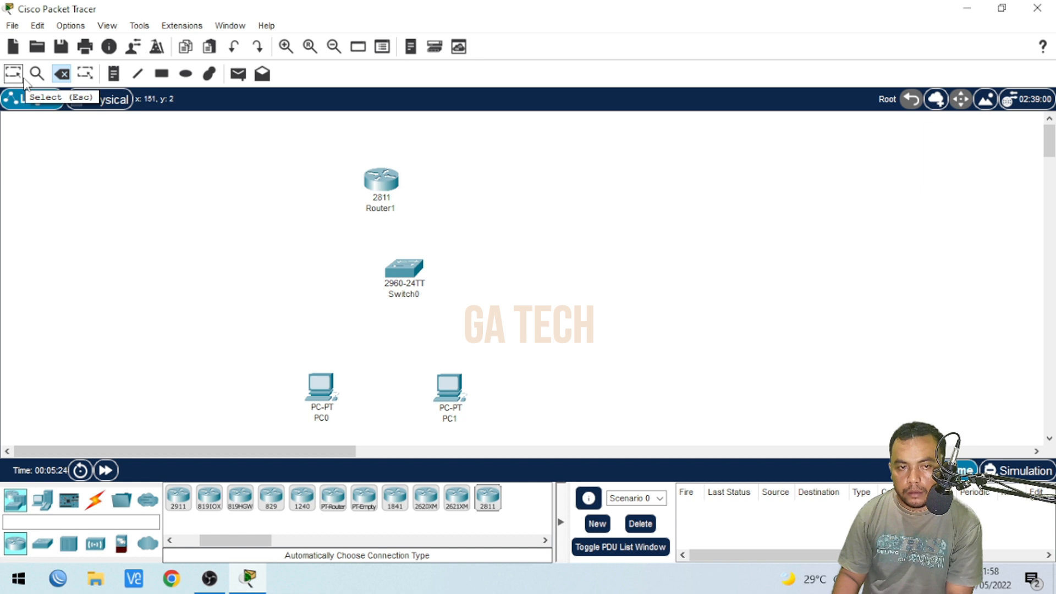
- Return to selection mode and move the 2811 router and 2960 switch so the switch sits directly below the router
{"action": "left_click", "coordinate": [14, 78]}
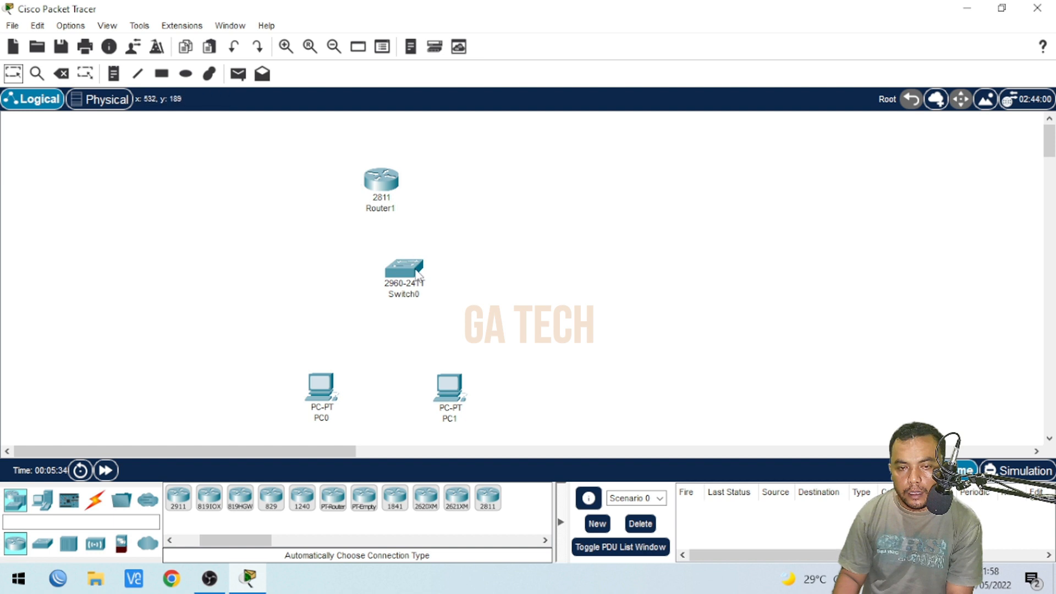
{"action": "left_click_drag", "start_coordinate": [404, 277], "coordinate": [371, 278]}
{"action": "left_click_drag", "start_coordinate": [381, 179], "coordinate": [382, 158]}
{"action": "left_click", "coordinate": [370, 277]}
{"action": "left_click_drag", "start_coordinate": [370, 277], "coordinate": [380, 275]}
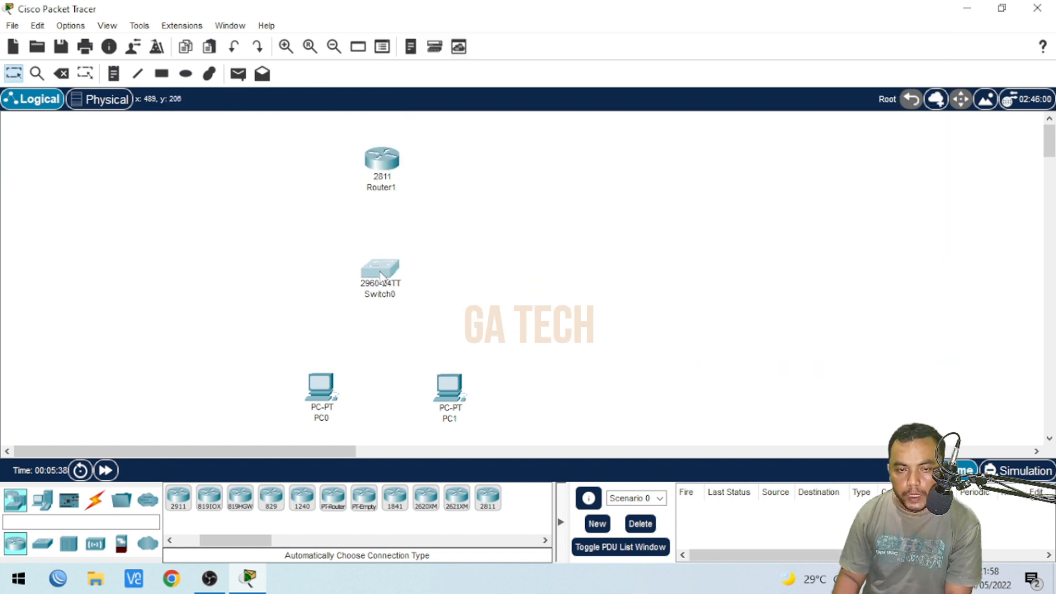
- Place a 2911 router beside the 2811 router and a second 2960 switch below it
{"action": "left_click", "coordinate": [97, 500]}
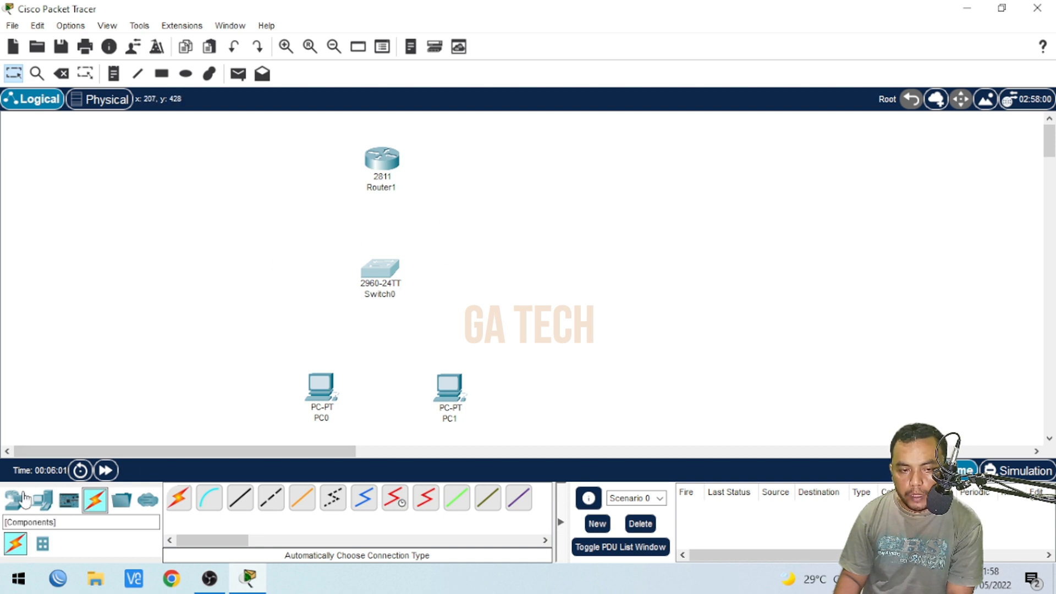
{"action": "left_click", "coordinate": [21, 511]}
{"action": "left_click_drag", "start_coordinate": [178, 498], "coordinate": [525, 177]}
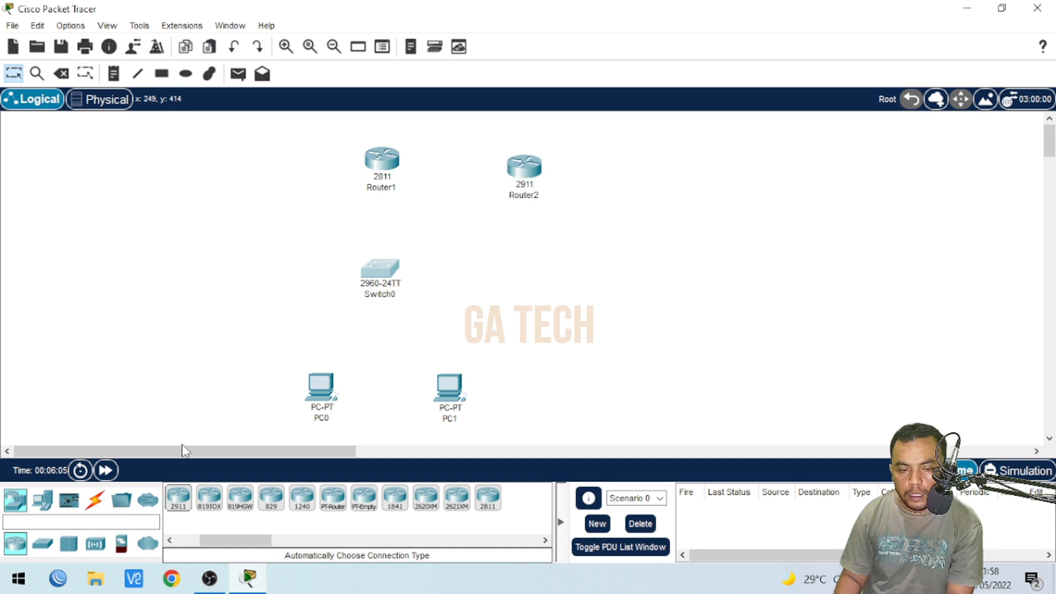
{"action": "left_click", "coordinate": [43, 543]}
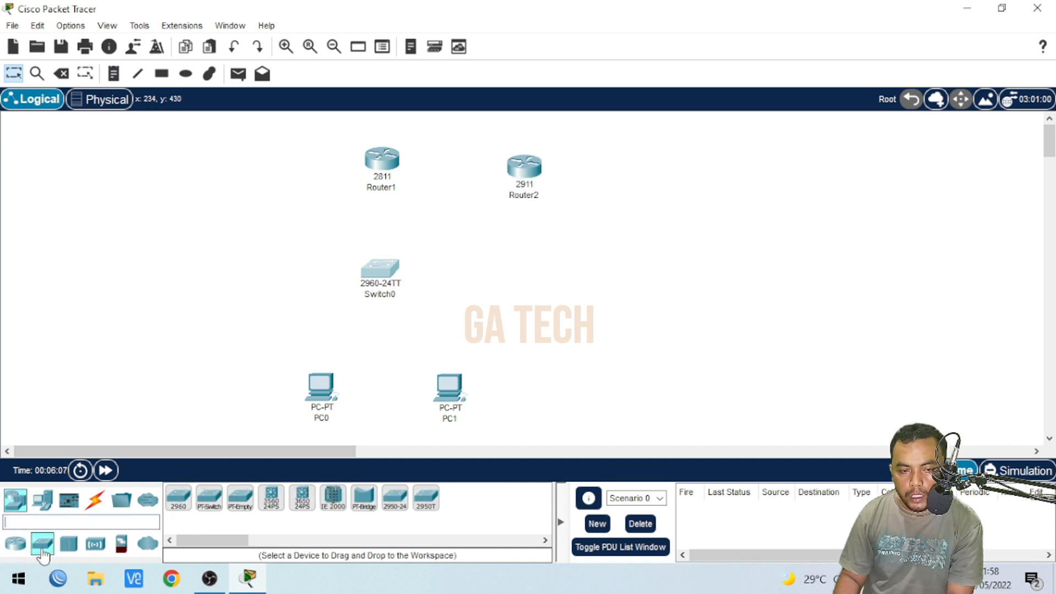
{"action": "left_click_drag", "start_coordinate": [179, 499], "coordinate": [561, 285]}
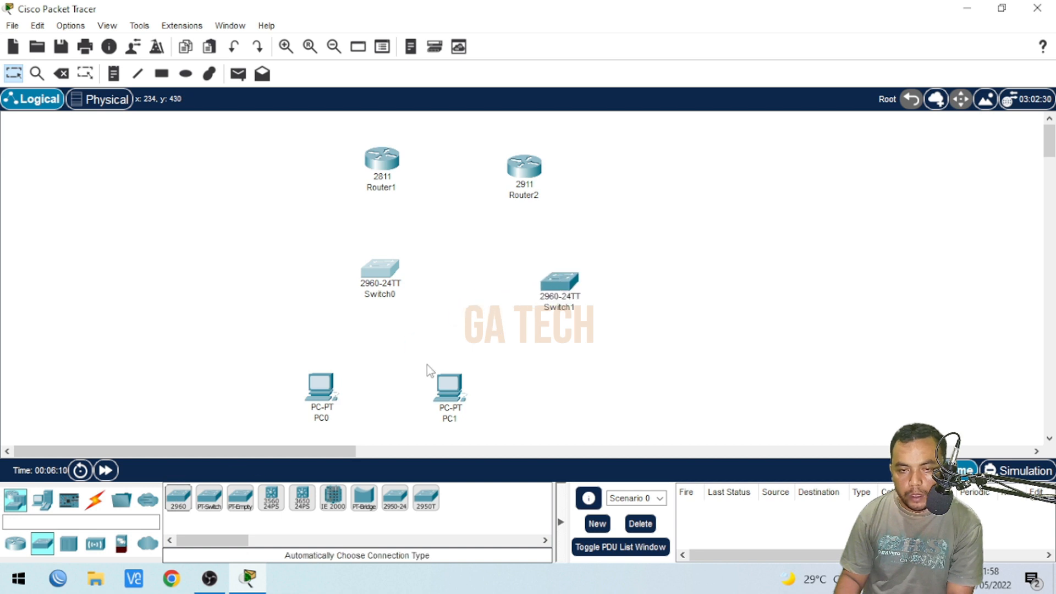
- Link the 2811 and 2911 routers with the automatic connection type and shift both routers level with each other
{"action": "left_click", "coordinate": [94, 499]}
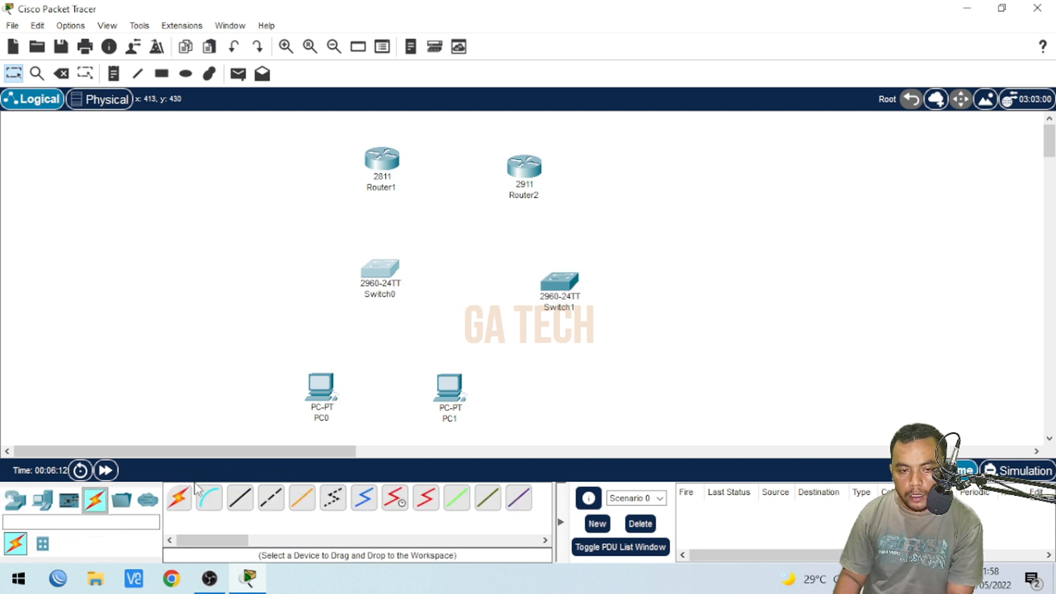
{"action": "left_click", "coordinate": [176, 507]}
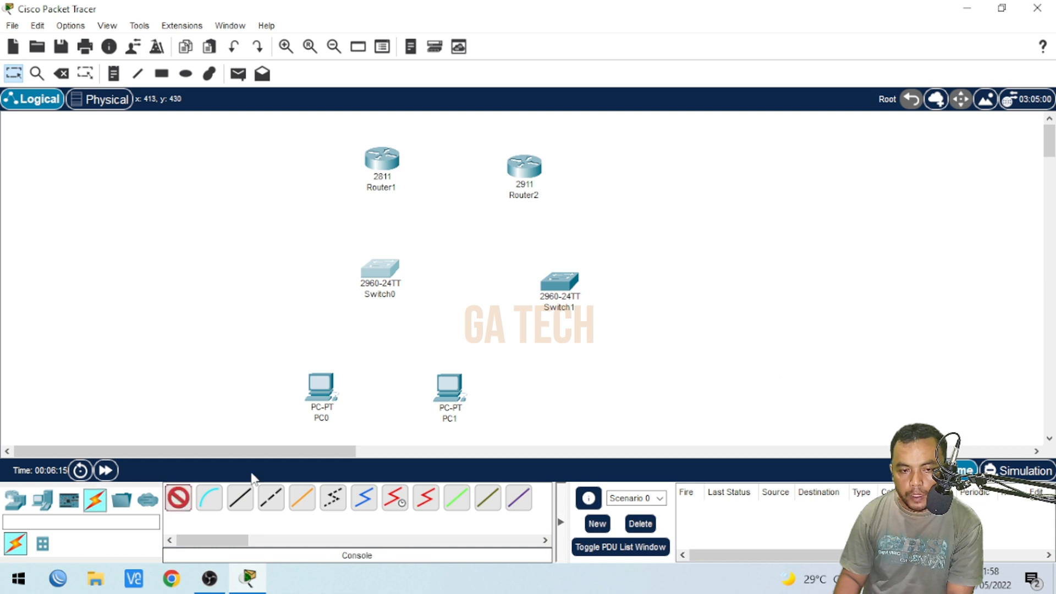
{"action": "left_click", "coordinate": [380, 162]}
{"action": "left_click", "coordinate": [524, 165]}
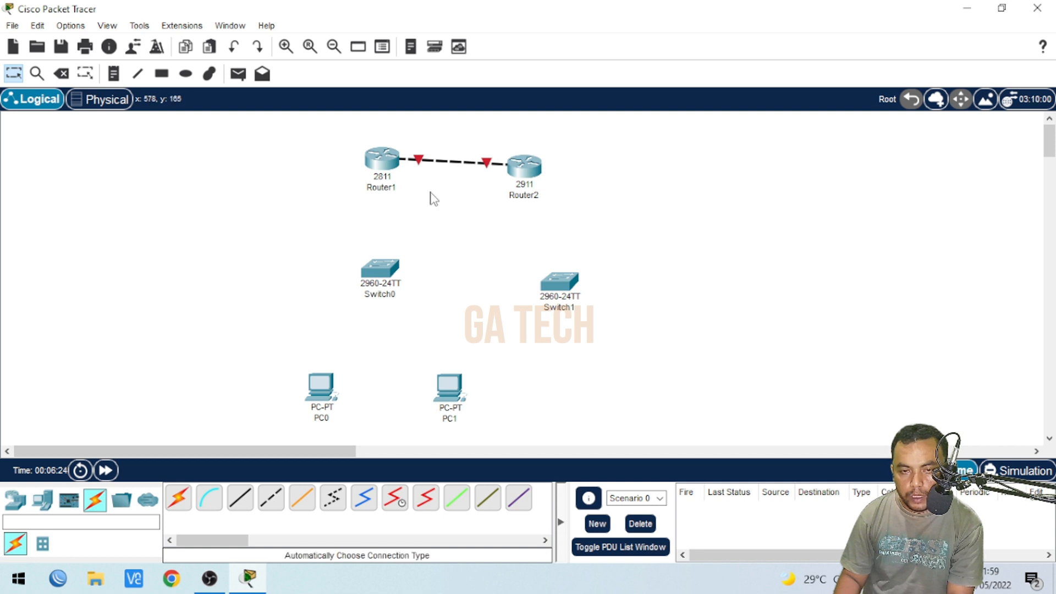
{"action": "mouse_move", "coordinate": [389, 161]}
{"action": "left_mouse_down"}
{"action": "mouse_move", "coordinate": [390, 174]}
{"action": "mouse_move", "coordinate": [390, 165]}
{"action": "left_mouse_up"}
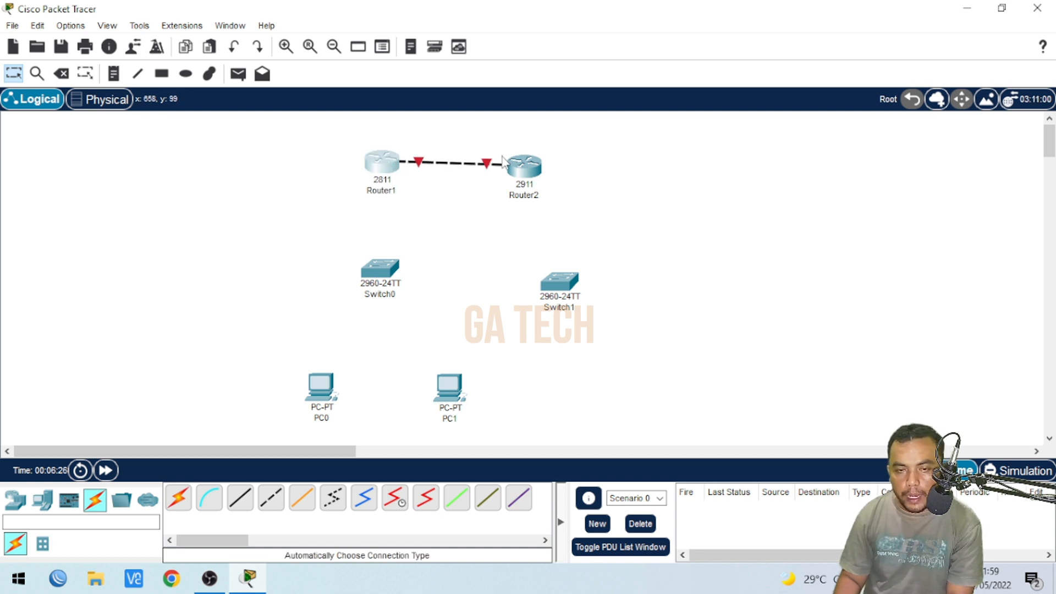
{"action": "left_click_drag", "start_coordinate": [530, 169], "coordinate": [542, 164]}
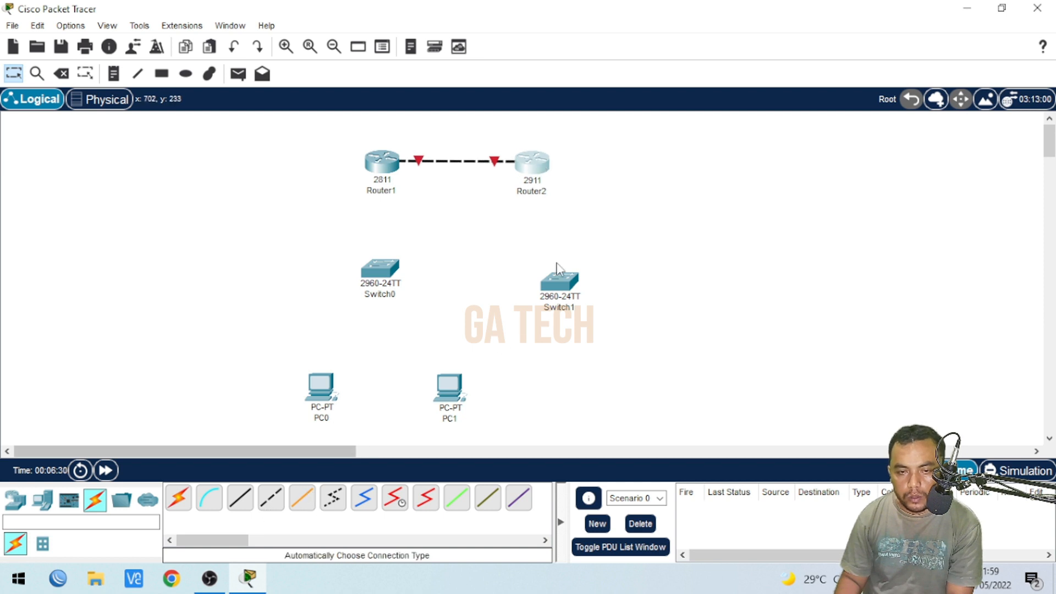
- Align Switch1 below the 2911 router and link it to Switch0 with the automatic connection type
{"action": "left_click_drag", "start_coordinate": [562, 291], "coordinate": [545, 272]}
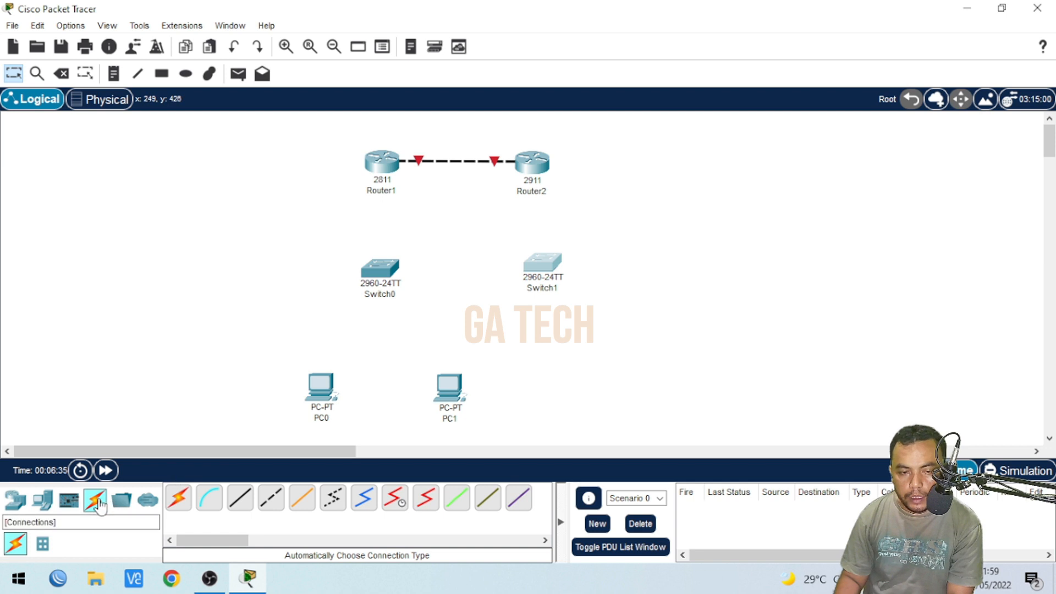
{"action": "left_click", "coordinate": [180, 501]}
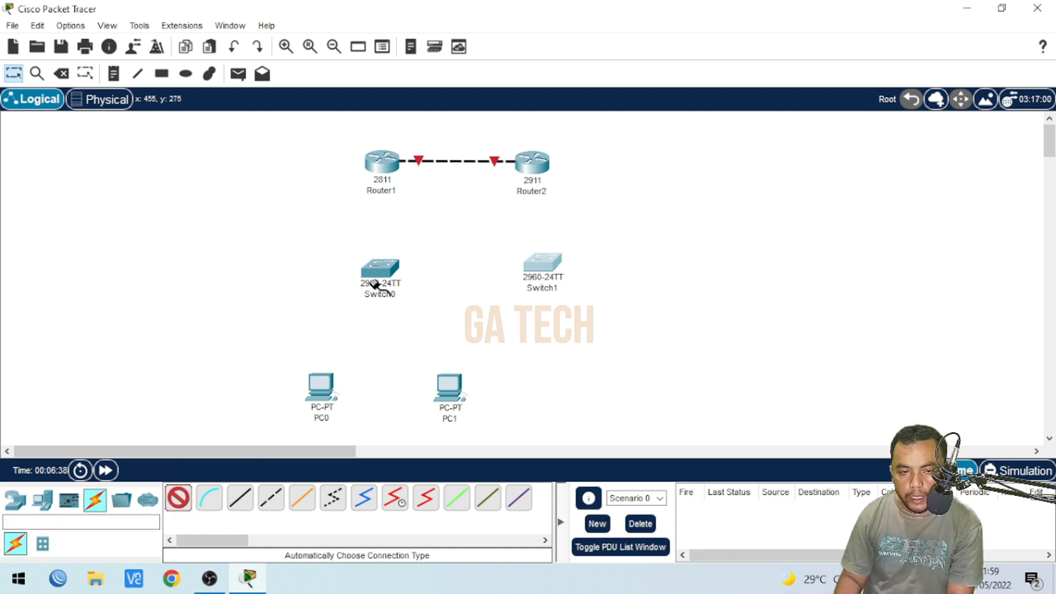
{"action": "left_click", "coordinate": [391, 270]}
{"action": "left_click", "coordinate": [532, 250]}
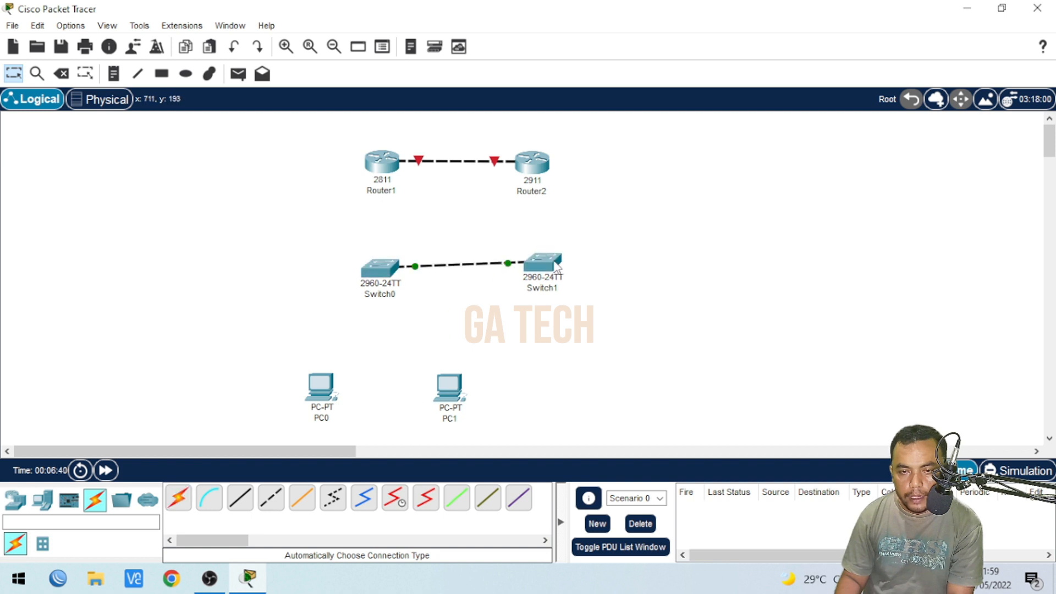
{"action": "left_click_drag", "start_coordinate": [546, 268], "coordinate": [549, 271]}
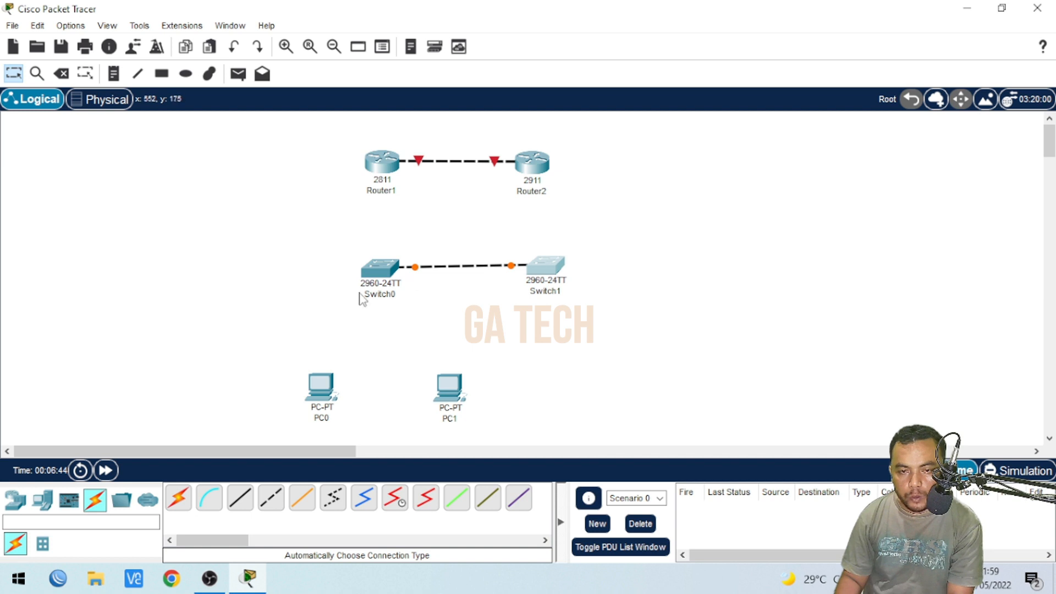
- Delete Switch1, the link between the two routers, and the 2911 router from the workspace
{"action": "left_click", "coordinate": [60, 73]}
{"action": "left_click", "coordinate": [517, 306]}
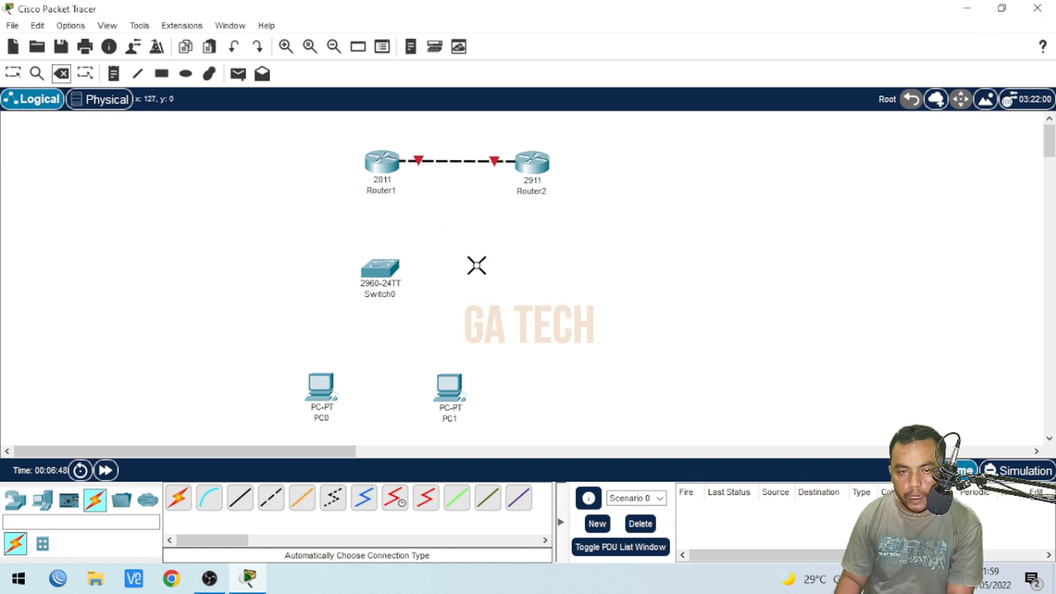
{"action": "left_click", "coordinate": [487, 162]}
{"action": "left_click", "coordinate": [536, 164]}
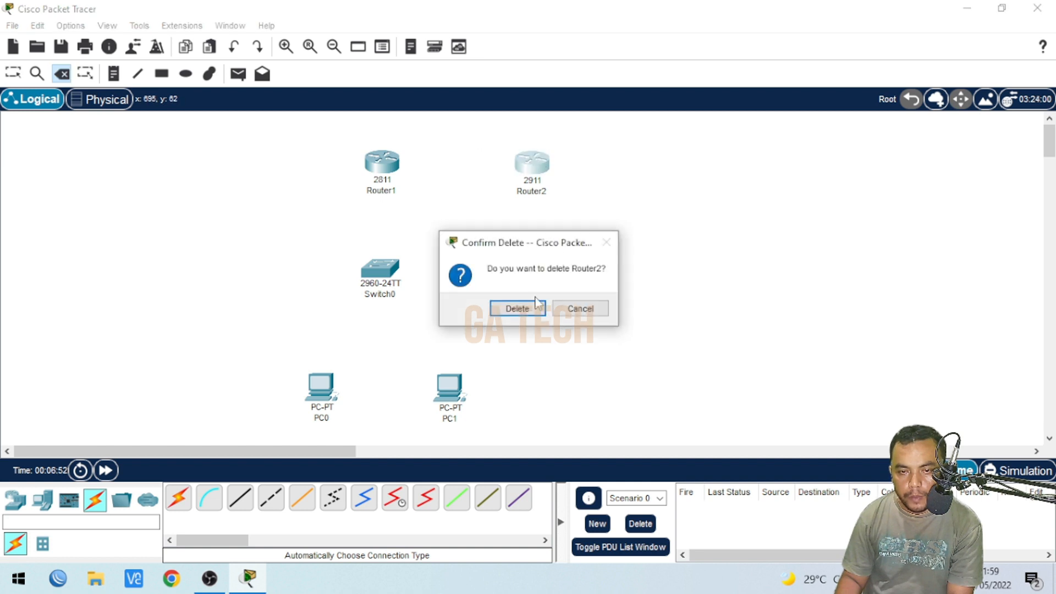
{"action": "left_click", "coordinate": [532, 307]}
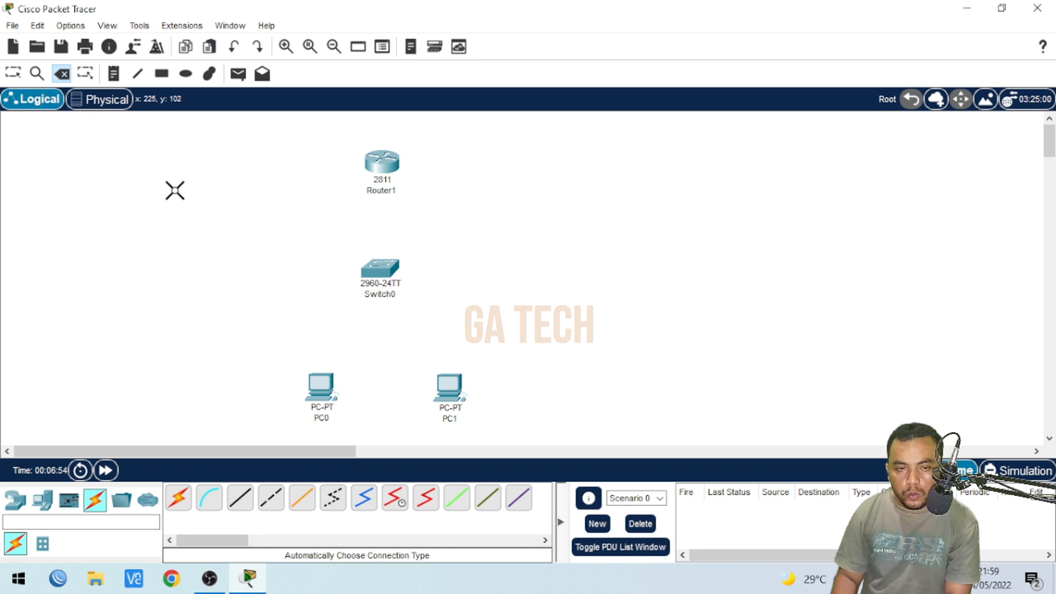
{"action": "left_click", "coordinate": [178, 498]}
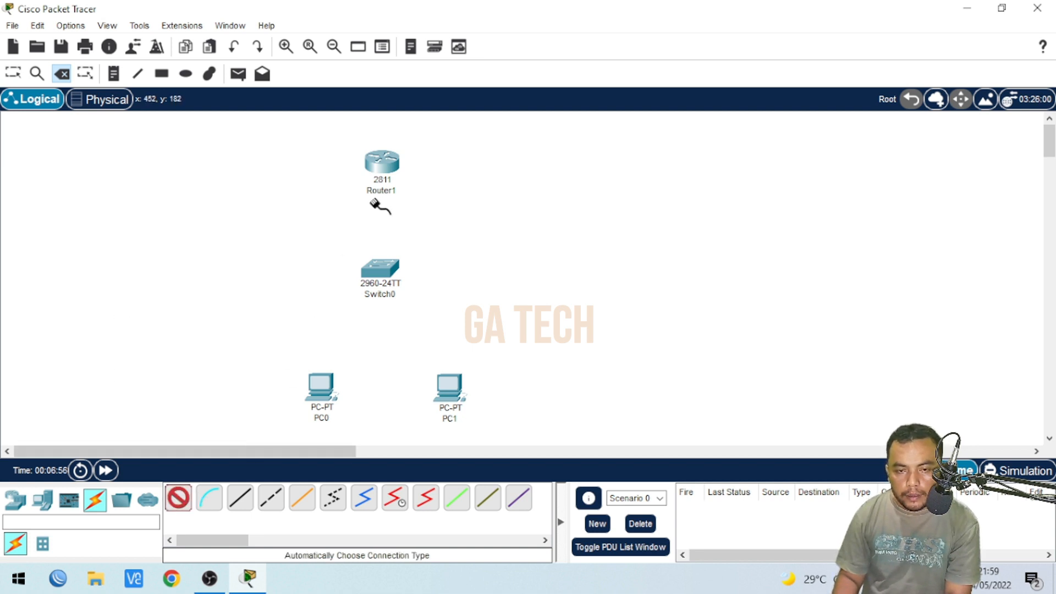
{"action": "left_click", "coordinate": [384, 162]}
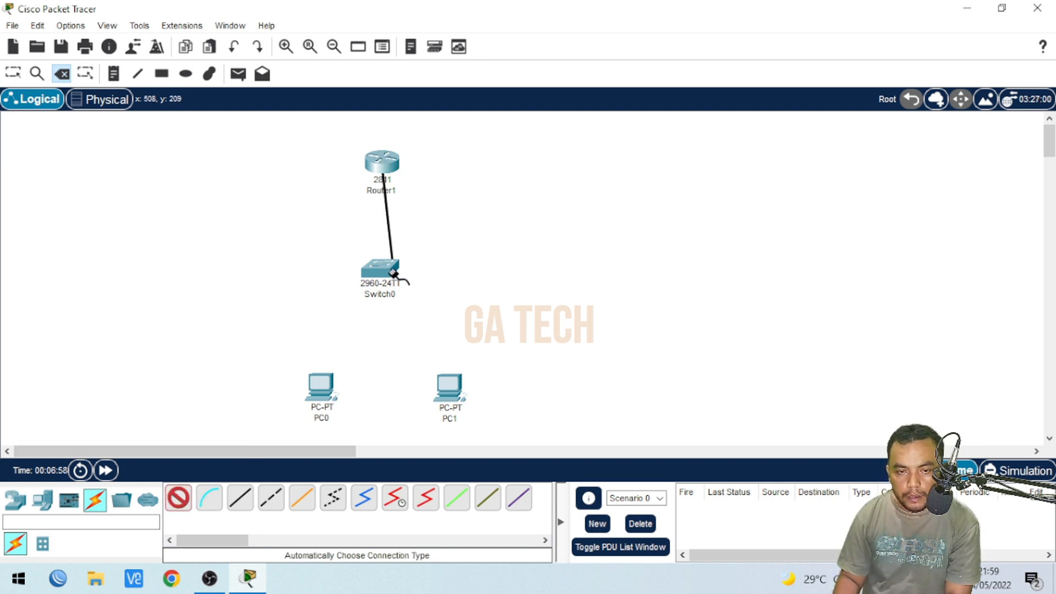
{"action": "left_click", "coordinate": [392, 273]}
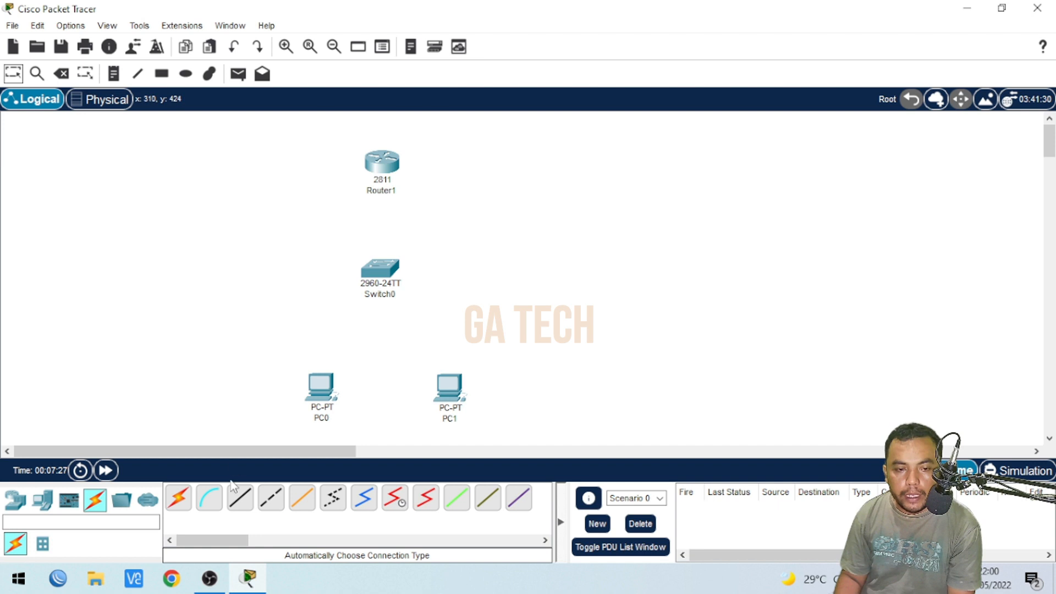
- Connect the 2811 router to the 2960 switch with the automatic connection type
{"action": "left_click", "coordinate": [178, 497]}
{"action": "left_click", "coordinate": [384, 161]}
{"action": "left_click", "coordinate": [380, 270]}
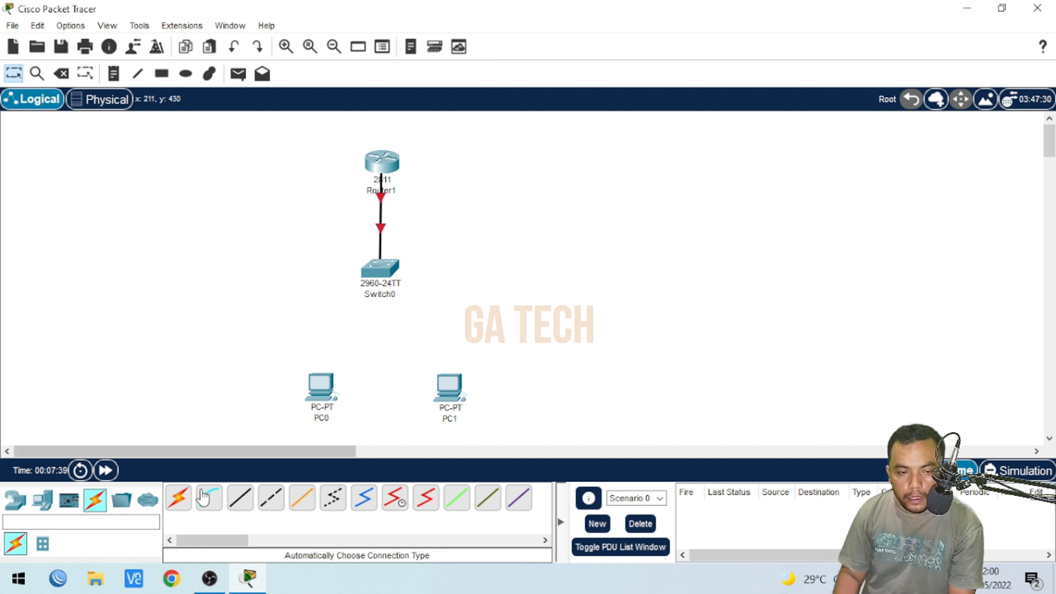
- Run a copper straight-through cable from PC0's FastEthernet0 port to the switch's FastEthernet0/2 port
{"action": "left_click", "coordinate": [239, 498]}
{"action": "left_click", "coordinate": [327, 387]}
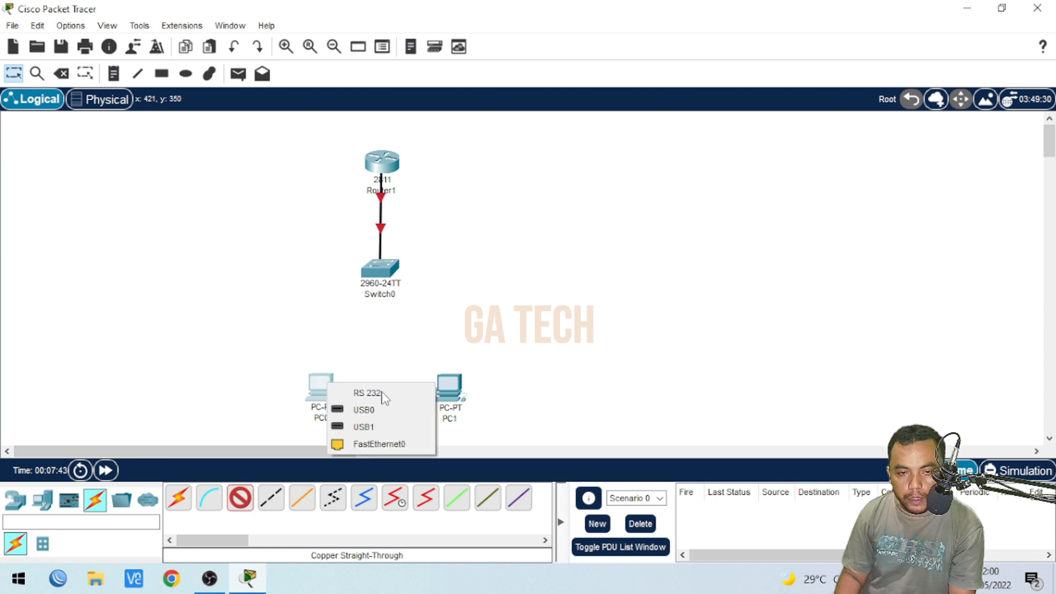
{"action": "left_click", "coordinate": [376, 444]}
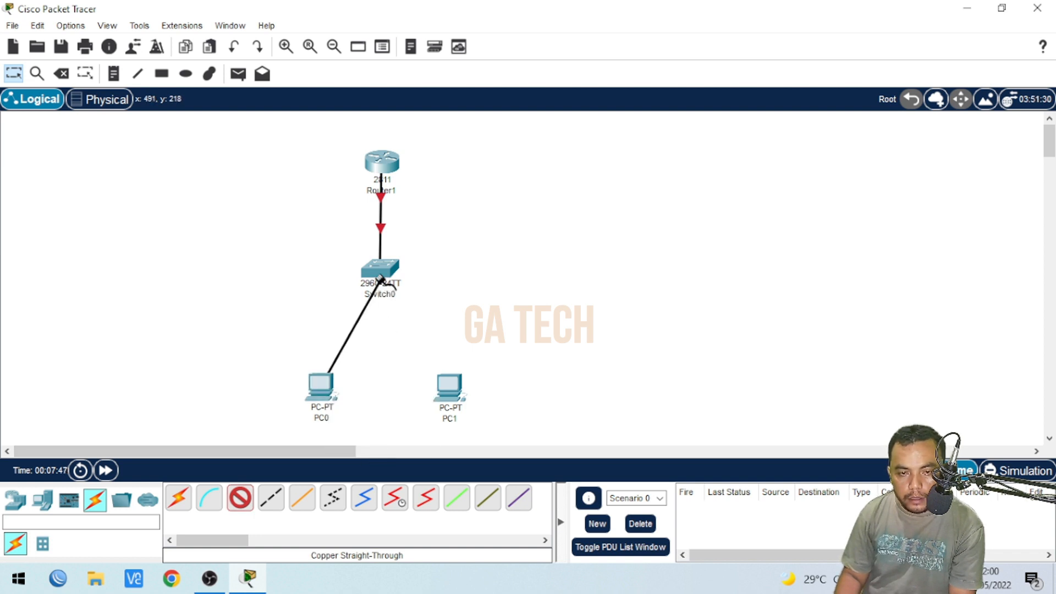
{"action": "left_click", "coordinate": [380, 280]}
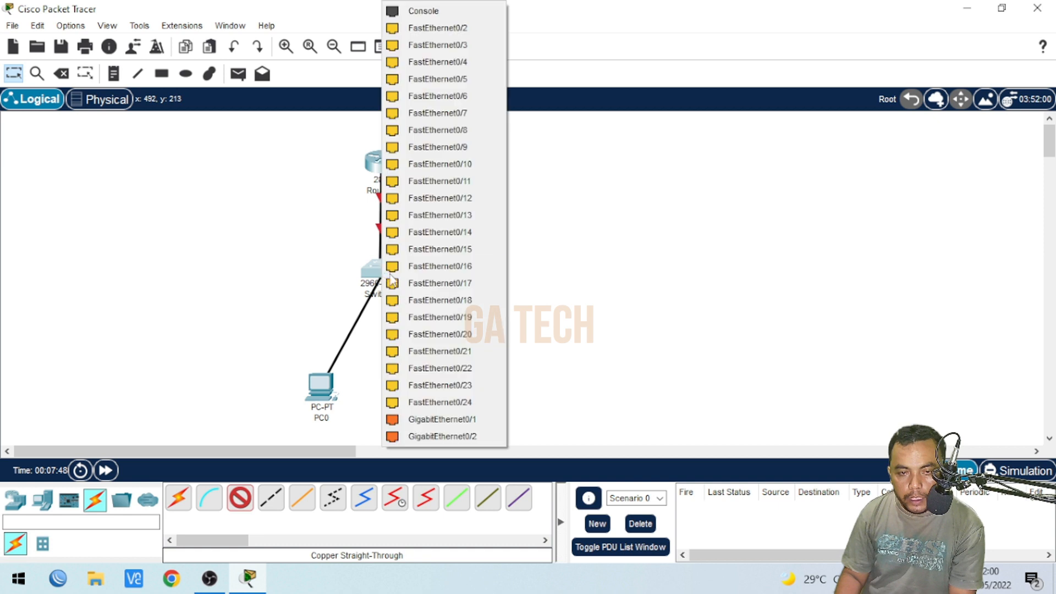
{"action": "left_click", "coordinate": [436, 28]}
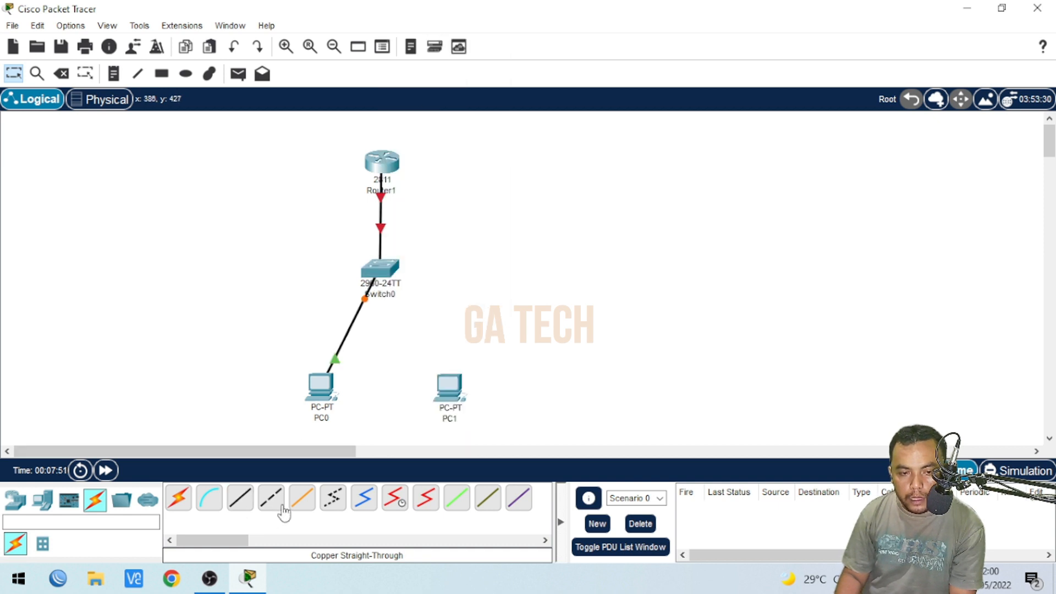
- Run a copper straight-through cable from PC1's FastEthernet0 port to a free FastEthernet port on the switch
{"action": "left_click", "coordinate": [240, 497]}
{"action": "left_click", "coordinate": [448, 388]}
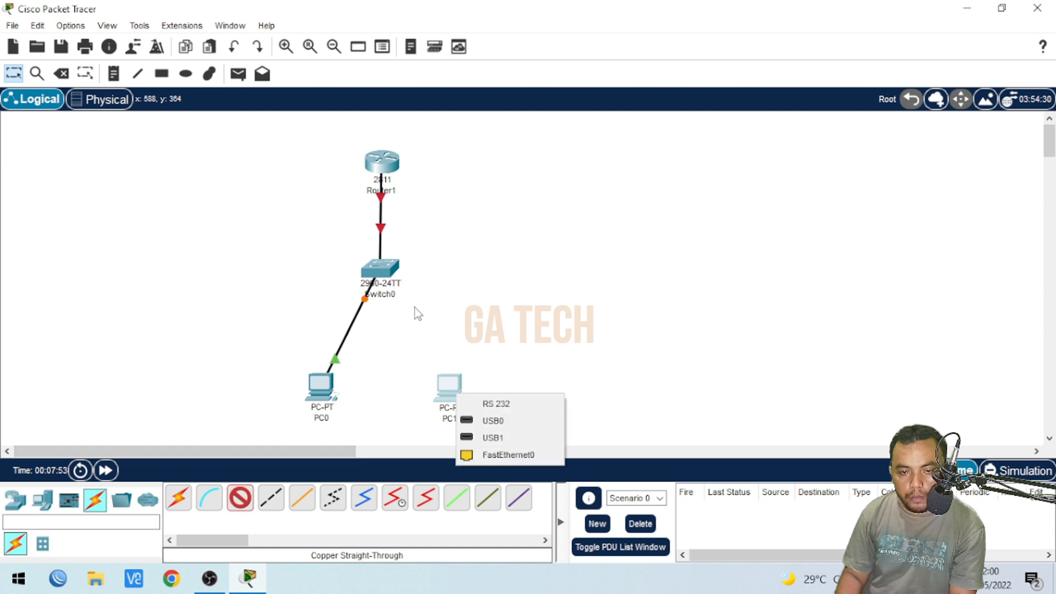
{"action": "left_click", "coordinate": [509, 453]}
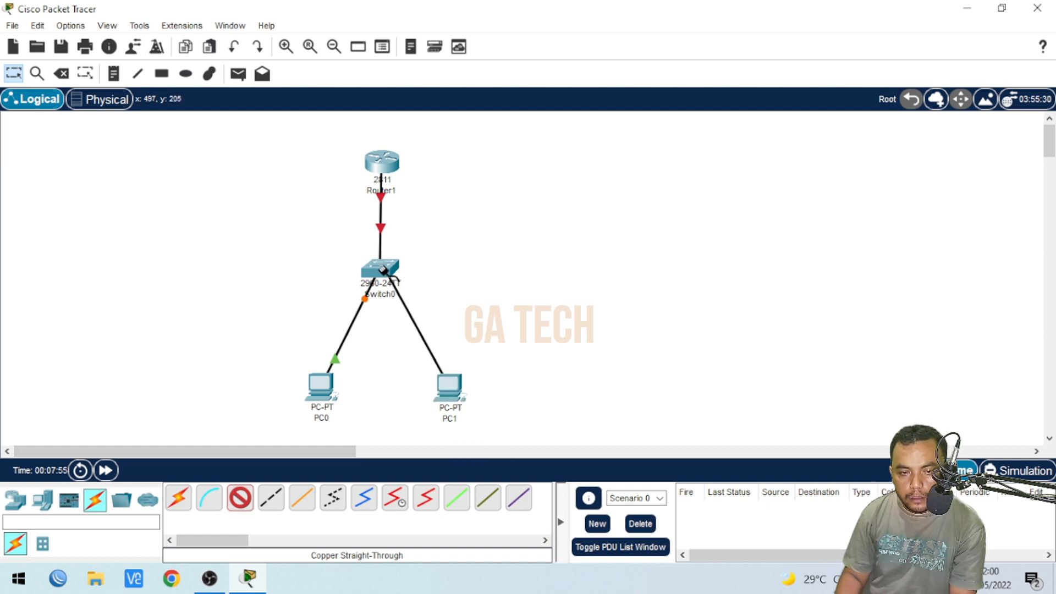
{"action": "left_click", "coordinate": [378, 275]}
{"action": "left_click", "coordinate": [434, 28]}
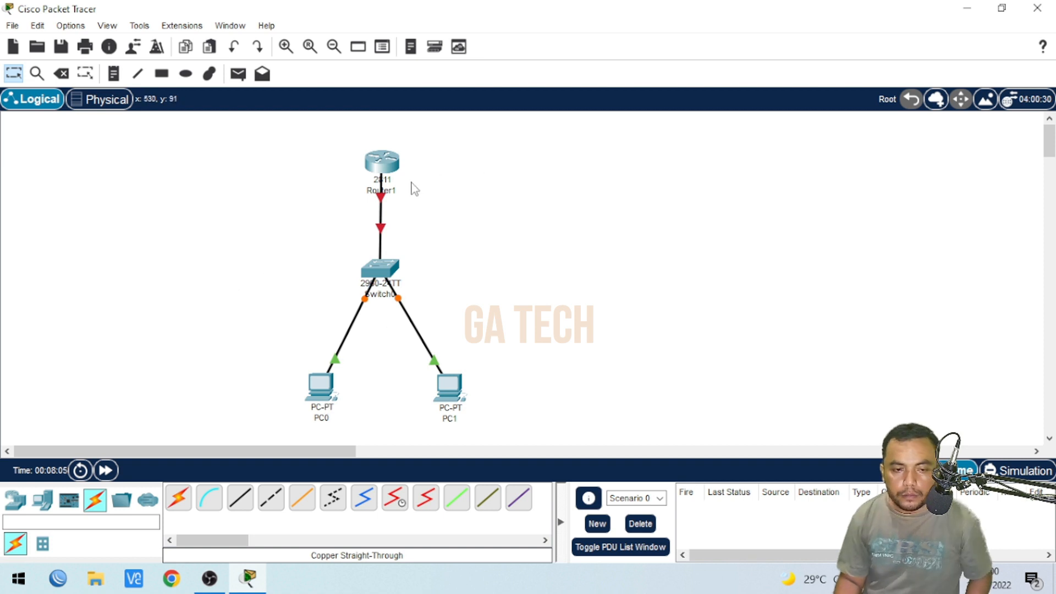
- Open the 2811 router's device window and examine its global configuration settings and IOS command line
{"action": "mouse_move", "coordinate": [393, 168]}
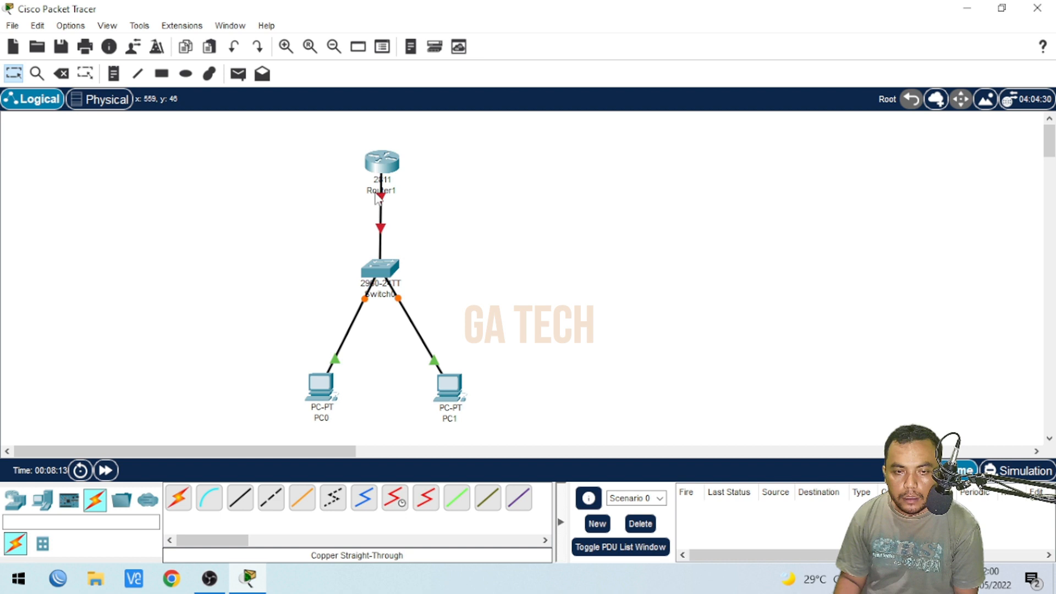
{"action": "left_click", "coordinate": [391, 167]}
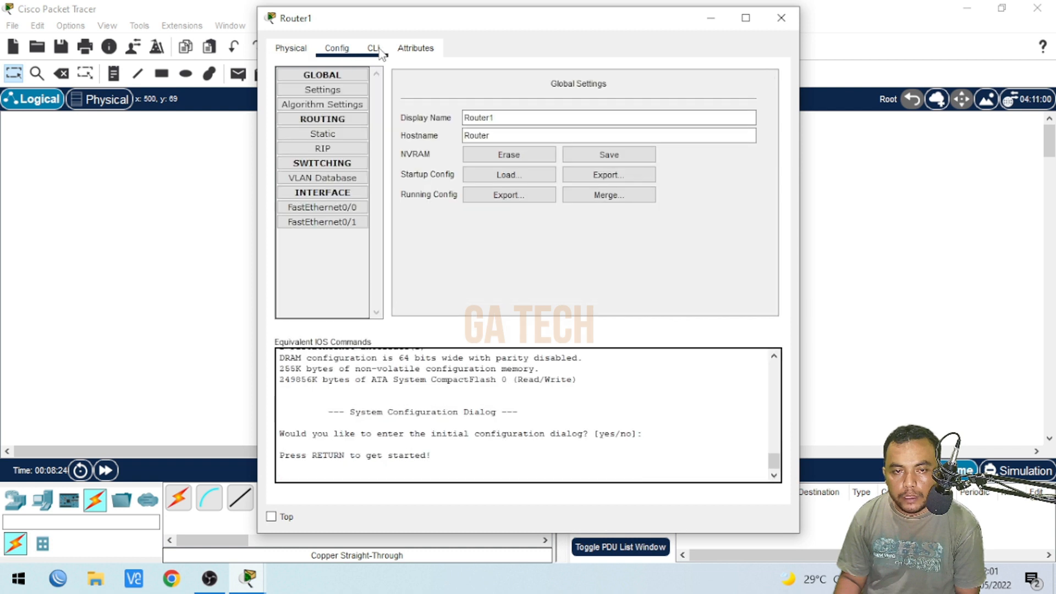
{"action": "left_click", "coordinate": [373, 49]}
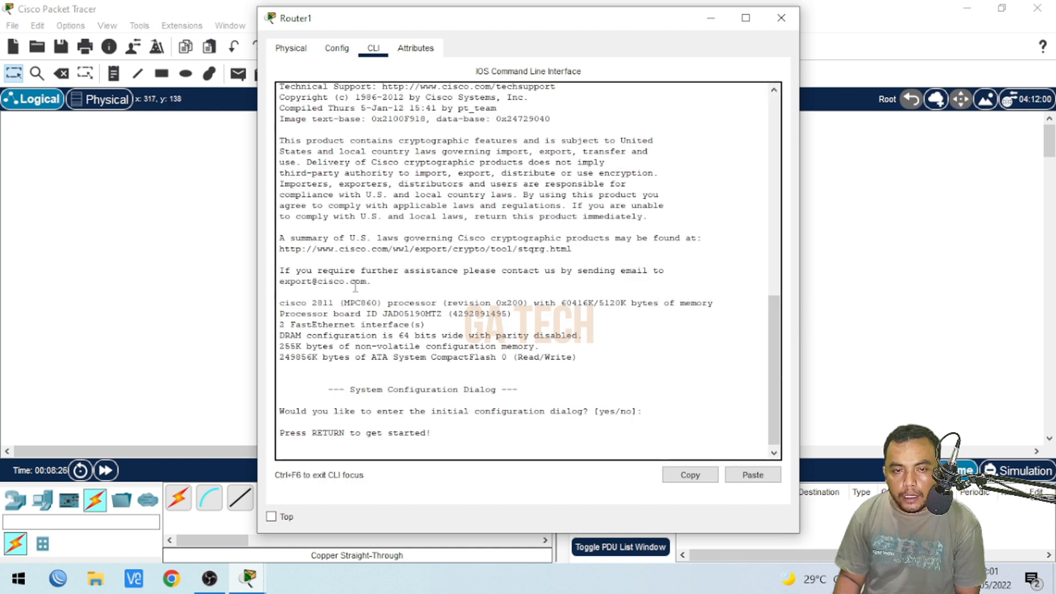
{"action": "left_click", "coordinate": [344, 49]}
{"action": "left_click", "coordinate": [376, 54]}
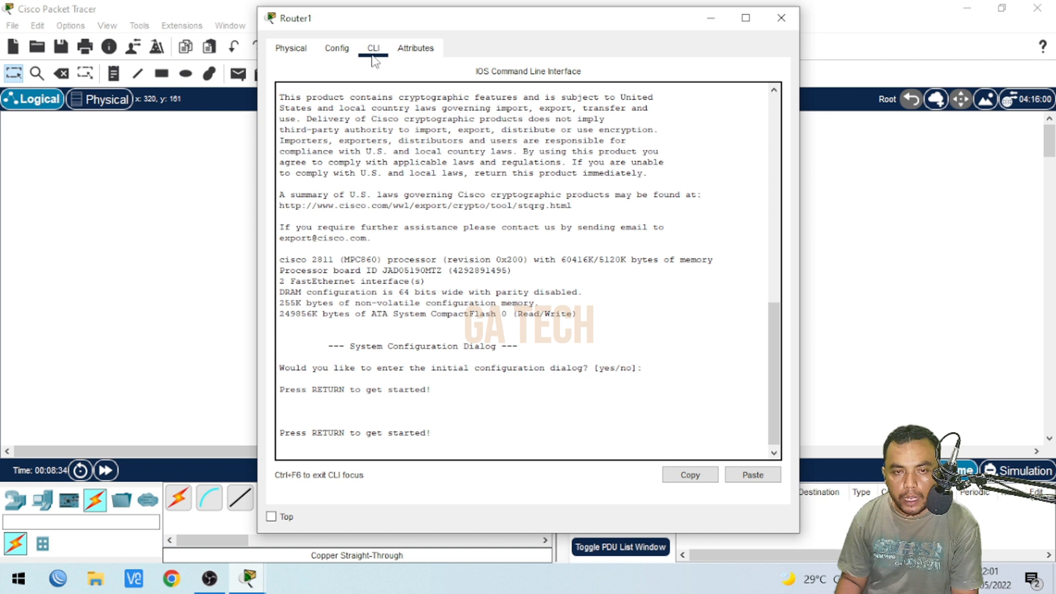
{"action": "left_click", "coordinate": [337, 49]}
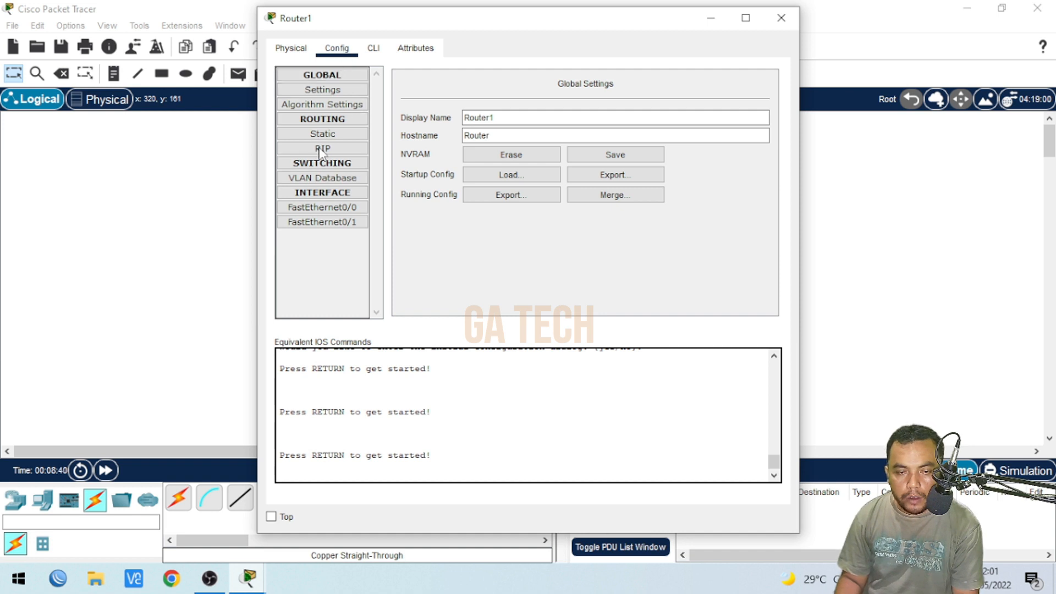
{"action": "left_click", "coordinate": [372, 50]}
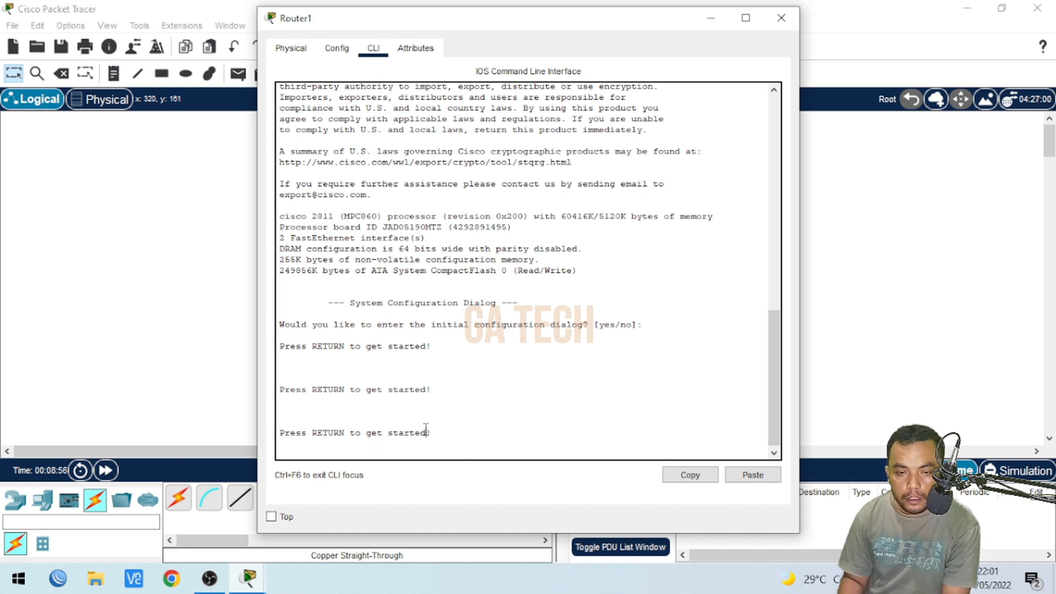
- Start the router's IOS command-line session and enter privileged EXEC mode with the enable command
{"action": "key", "text": "Return"}
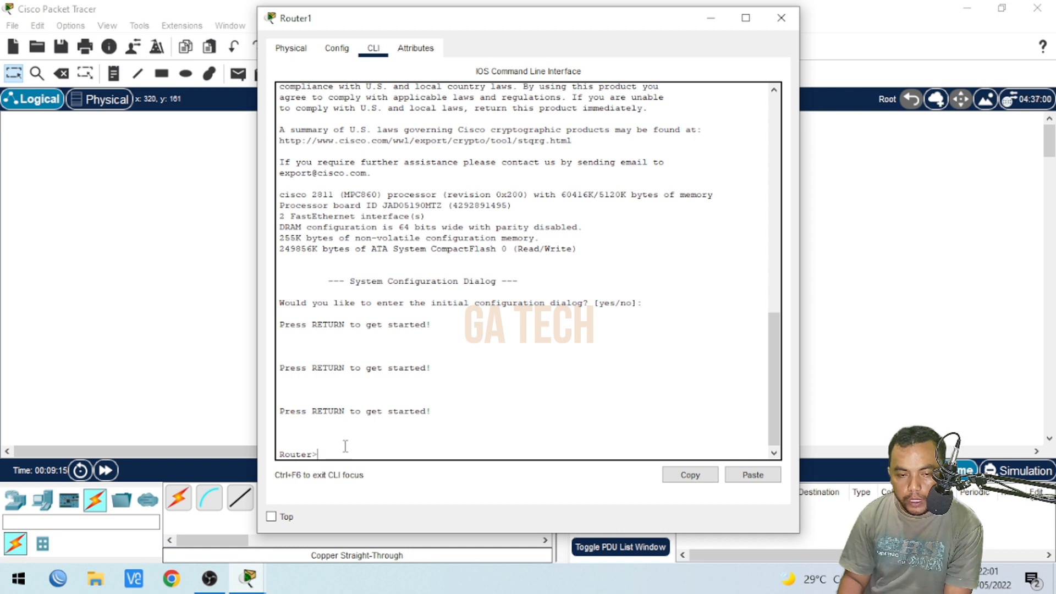
{"action": "type", "text": "ena"}
{"action": "key", "text": "Tab"}
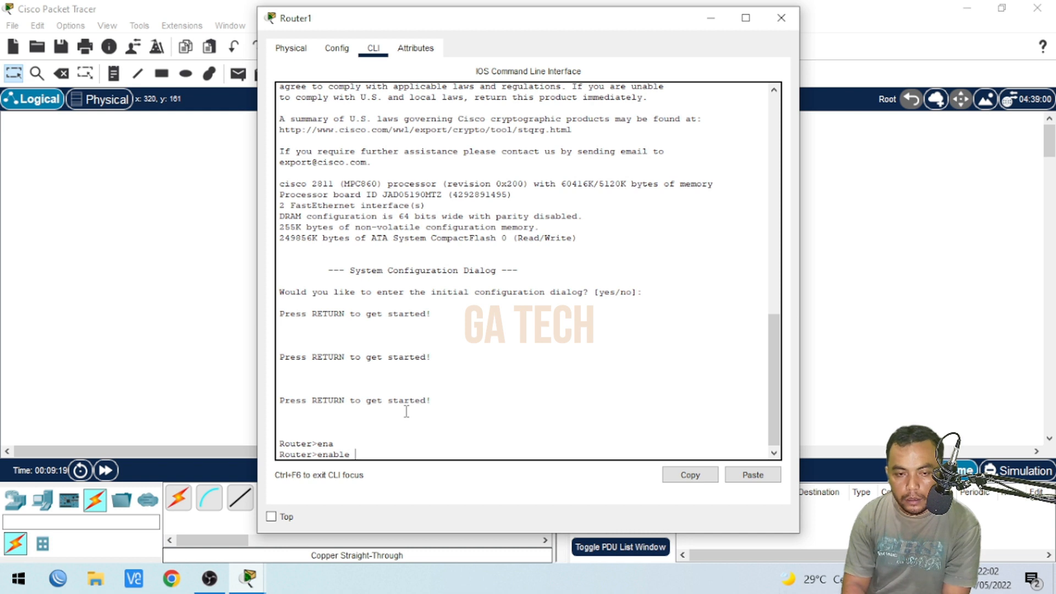
{"action": "key", "text": "Return"}
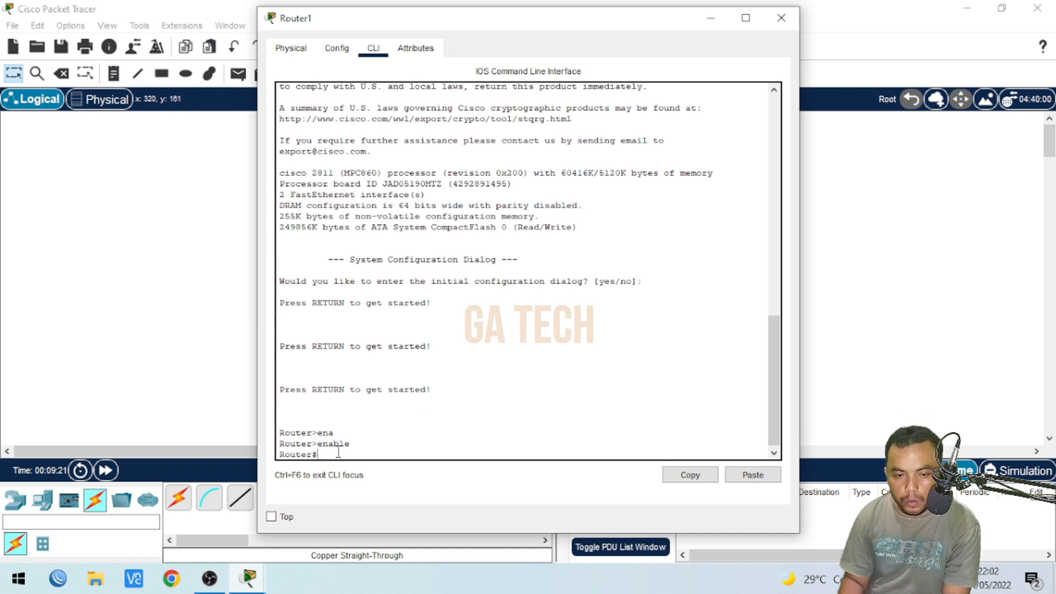
{"action": "left_click_drag", "start_coordinate": [314, 454], "coordinate": [321, 453]}
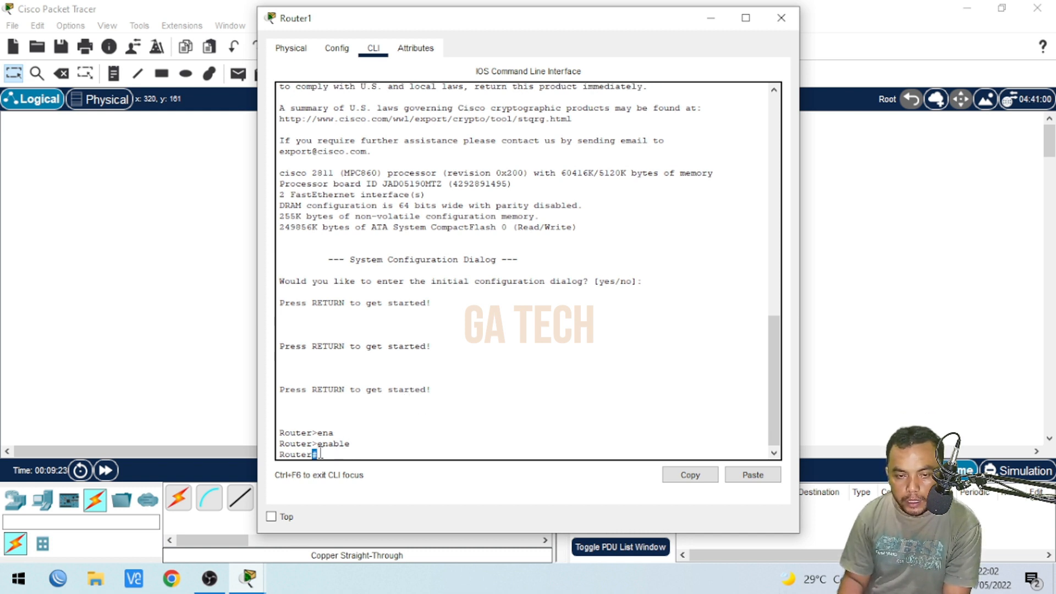
{"action": "left_click", "coordinate": [342, 456]}
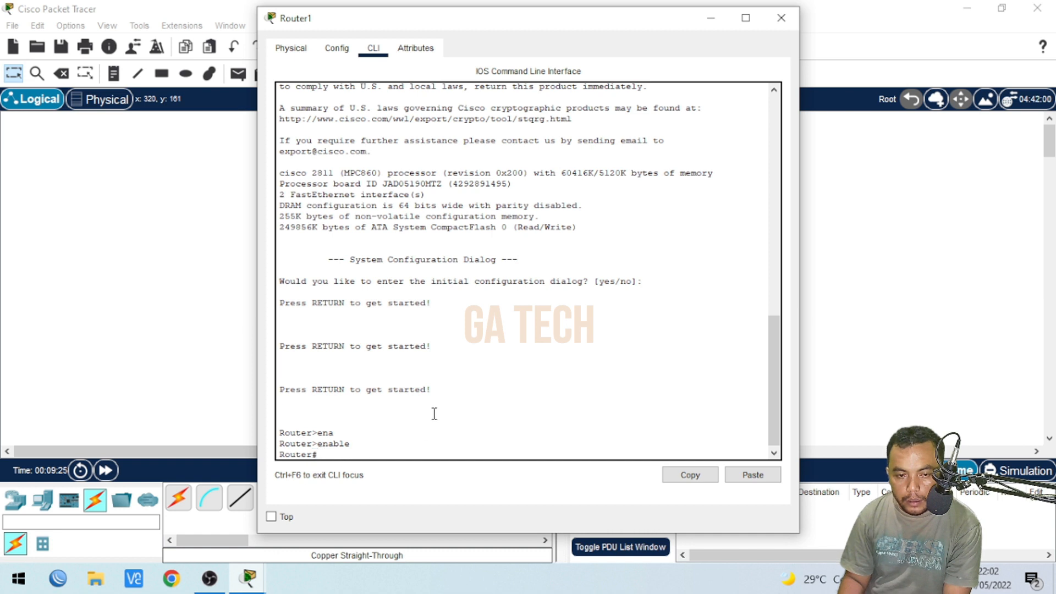
- Drop back to user EXEC mode with the disable command
{"action": "type", "text": "disabl"}
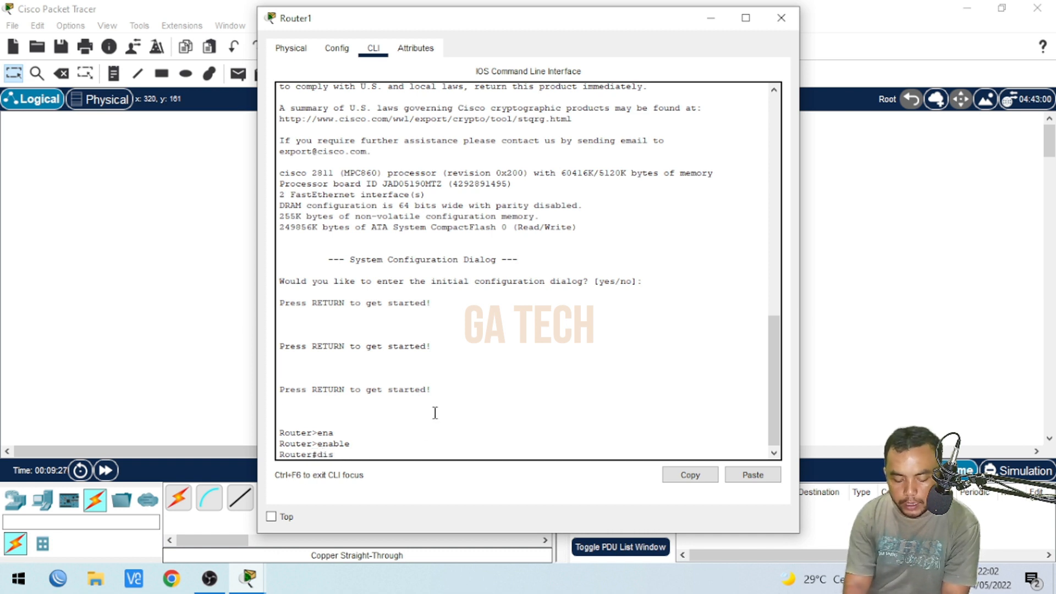
{"action": "key", "text": "Tab"}
{"action": "key", "text": "Return"}
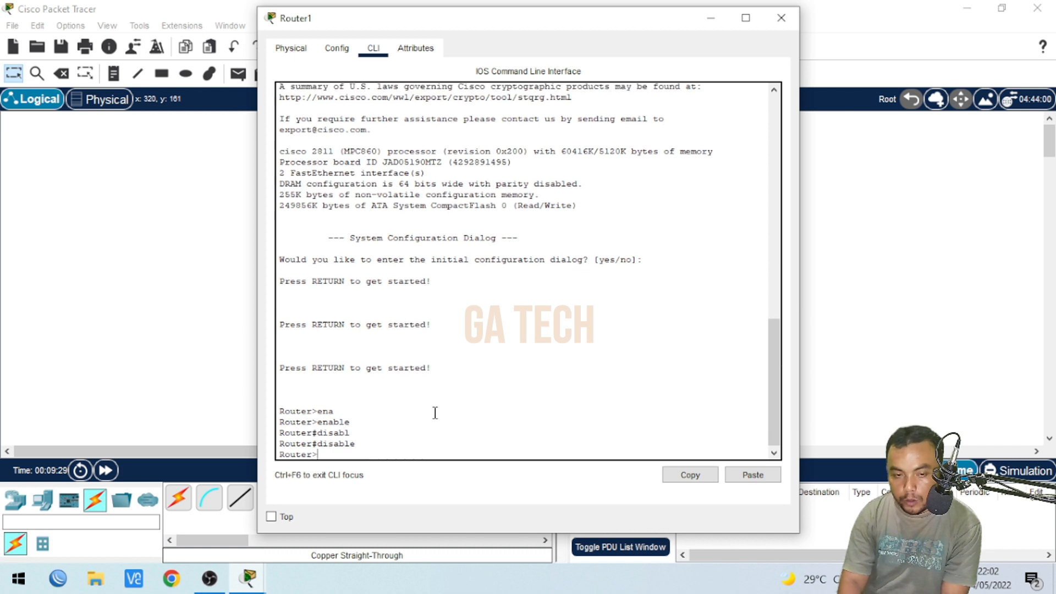
- Re-enter privileged EXEC mode using the abbreviated command en
{"action": "mouse_move", "coordinate": [351, 424]}
{"action": "left_mouse_down"}
{"action": "mouse_move", "coordinate": [318, 431]}
{"action": "mouse_move", "coordinate": [365, 424]}
{"action": "left_mouse_up"}
{"action": "left_click", "coordinate": [325, 423]}
{"action": "left_click", "coordinate": [366, 423]}
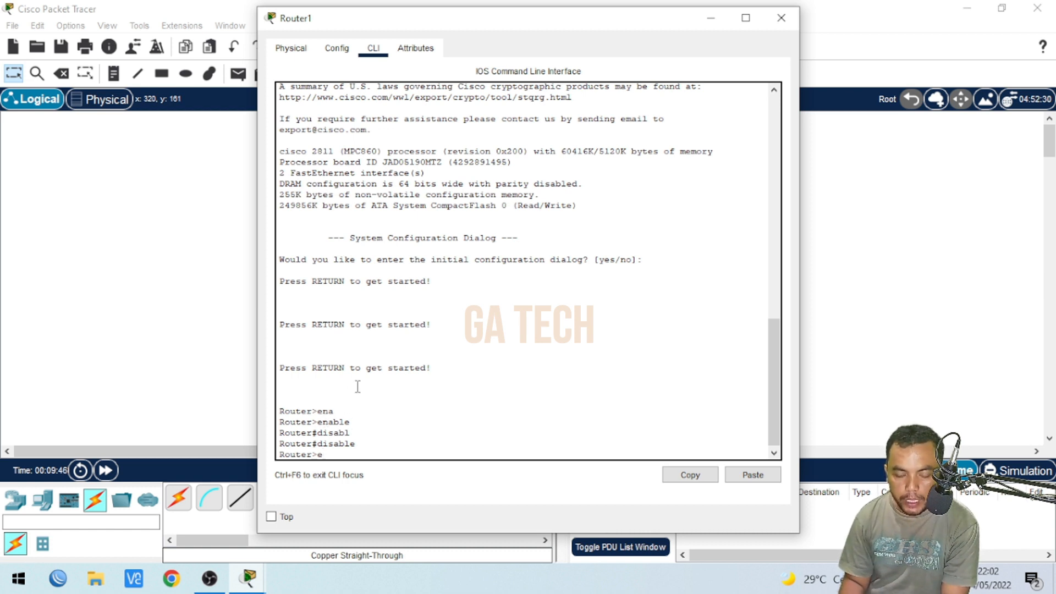
{"action": "type", "text": "n"}
{"action": "key", "text": "Return"}
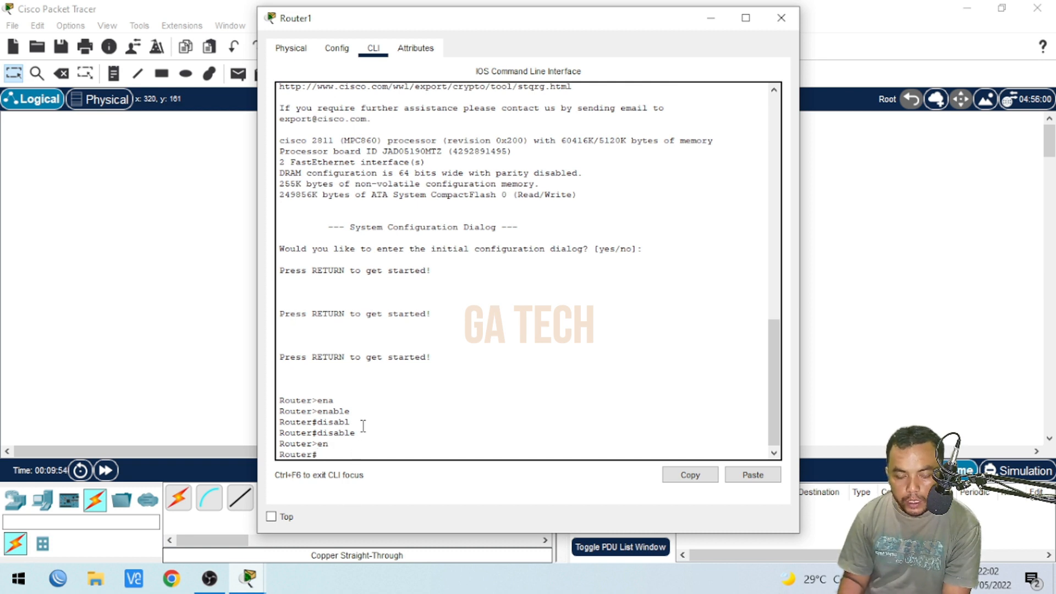
{"action": "type", "text": "conf"}
{"action": "key", "text": "Tab"}
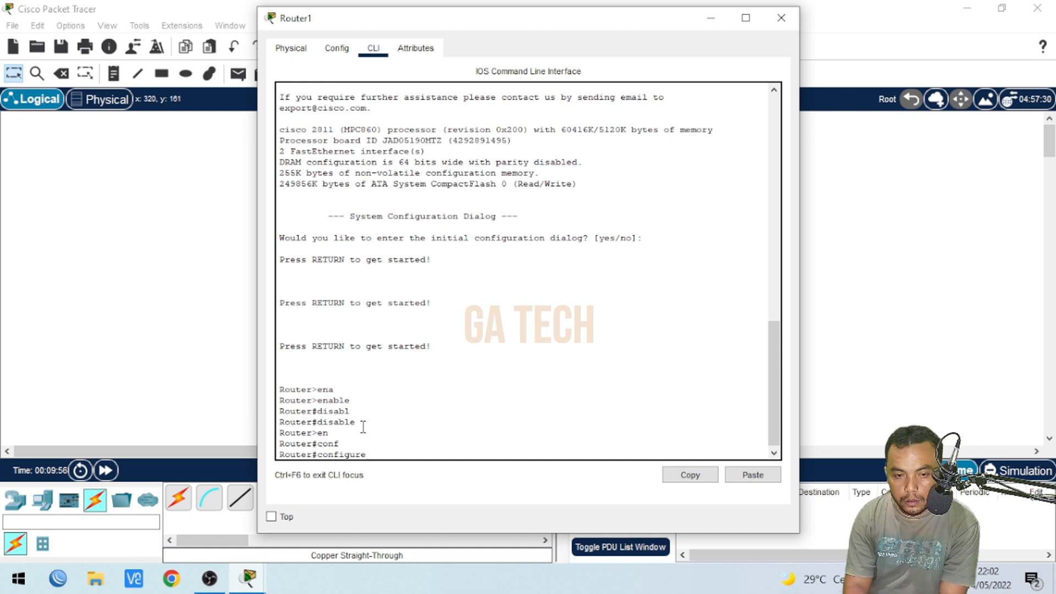
{"action": "type", "text": "ter"}
{"action": "key", "text": "Tab"}
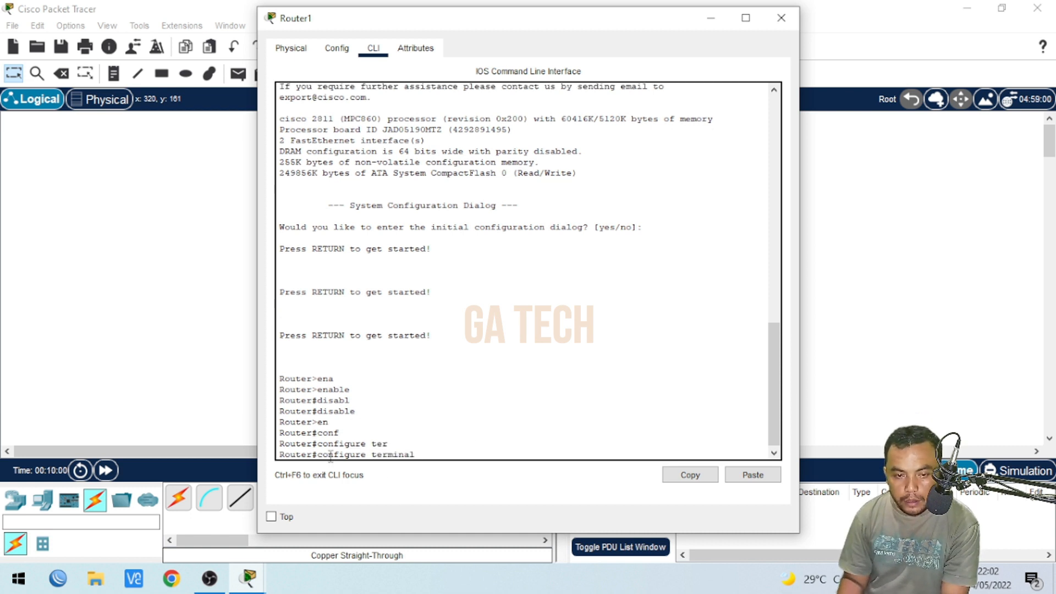
{"action": "key", "text": "BackSpace"}
{"action": "key", "text": "BackSpace"}
{"action": "key", "text": "BackSpace"}
{"action": "key", "text": "BackSpace"}
{"action": "key", "text": "BackSpace"}
{"action": "key", "text": "BackSpace"}
{"action": "key", "text": "BackSpace"}
{"action": "key", "text": "BackSpace"}
{"action": "key", "text": "BackSpace"}
{"action": "key", "text": "BackSpace"}
{"action": "key", "text": "BackSpace"}
{"action": "key", "text": "BackSpace"}
{"action": "key", "text": "BackSpace"}
{"action": "key", "text": "BackSpace"}
{"action": "key", "text": "BackSpace"}
{"action": "key", "text": "BackSpace"}
{"action": "key", "text": "BackSpace"}
{"action": "key", "text": "BackSpace"}
{"action": "key", "text": "BackSpace"}
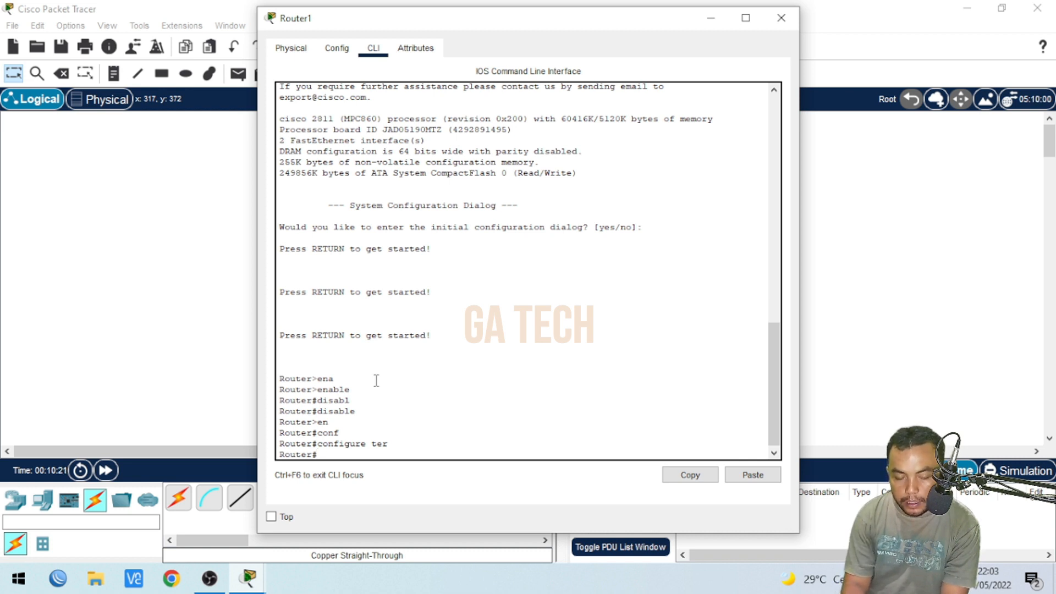
- List the available privileged EXEC commands with ? and examine the description of the configure command
{"action": "type", "text": "?"}
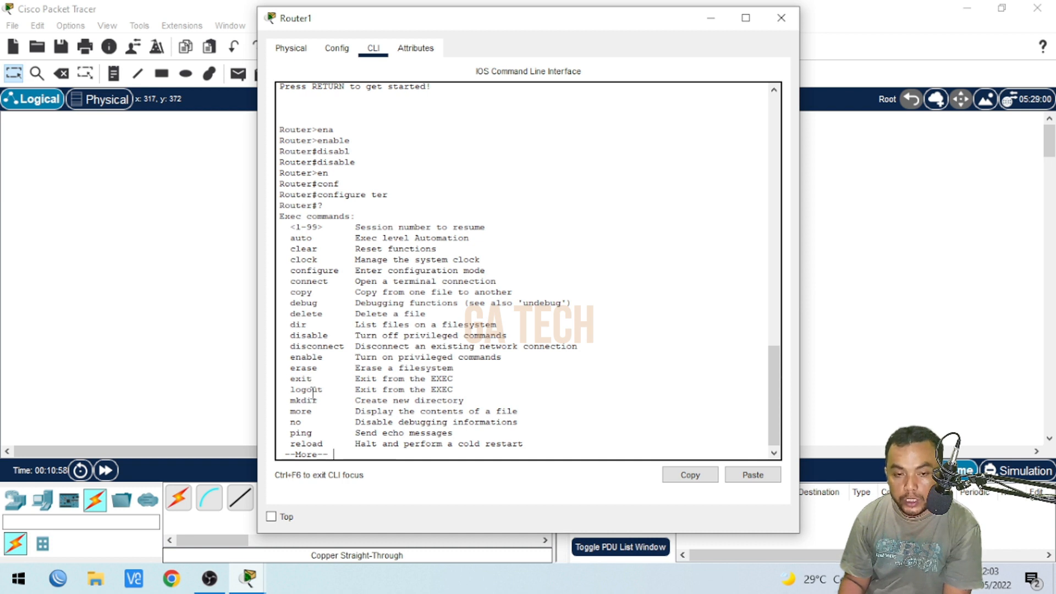
{"action": "key", "text": "ctrl+c"}
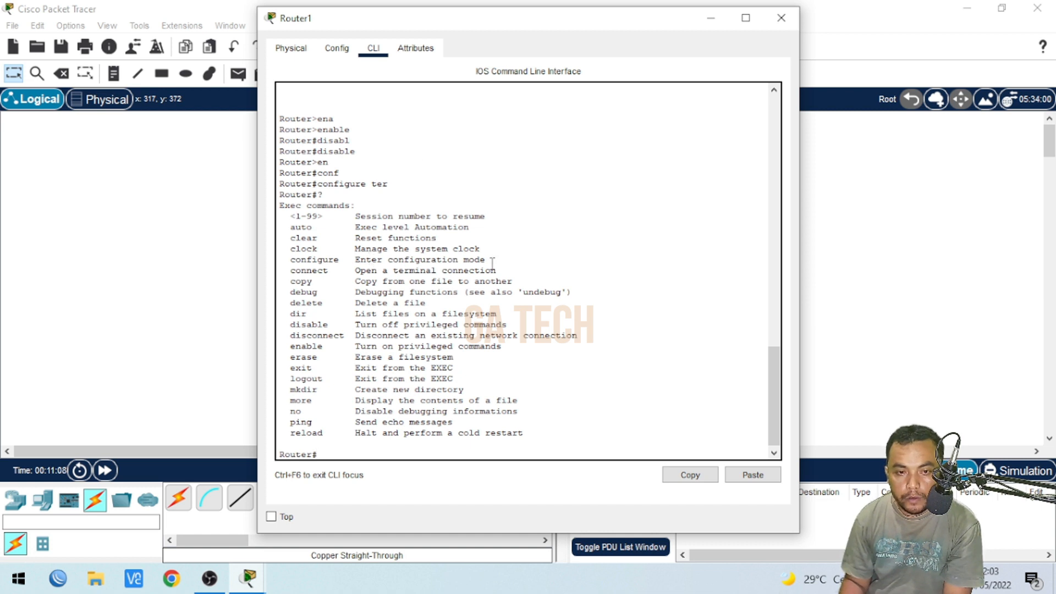
{"action": "left_click_drag", "start_coordinate": [389, 259], "coordinate": [487, 259]}
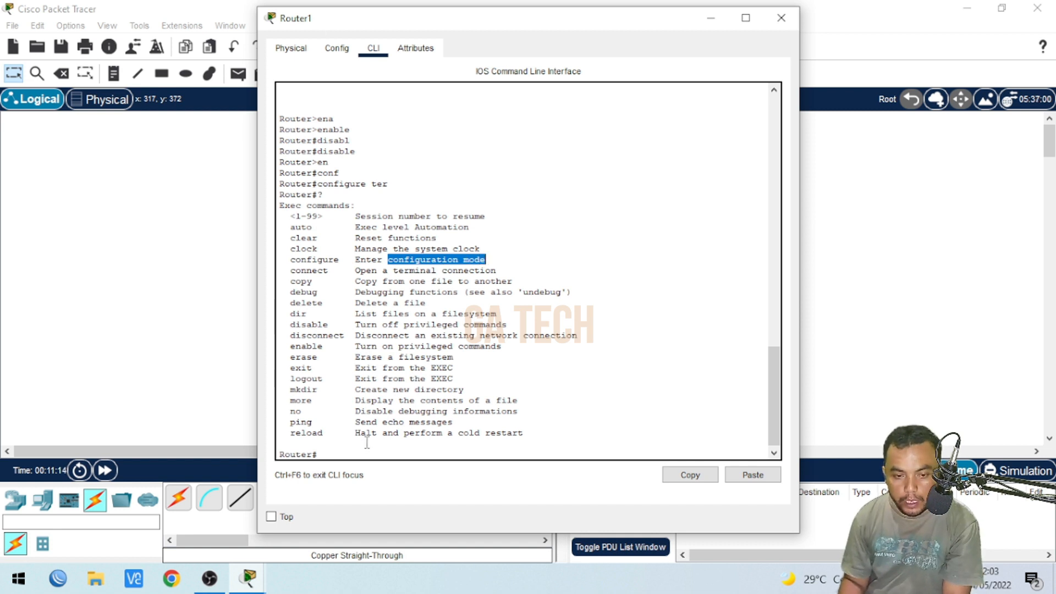
{"action": "left_click", "coordinate": [371, 389]}
- Enter global configuration mode with configure terminal, checking the configure command's options with ? before completing it
{"action": "type", "text": "con"}
{"action": "key", "text": "Tab"}
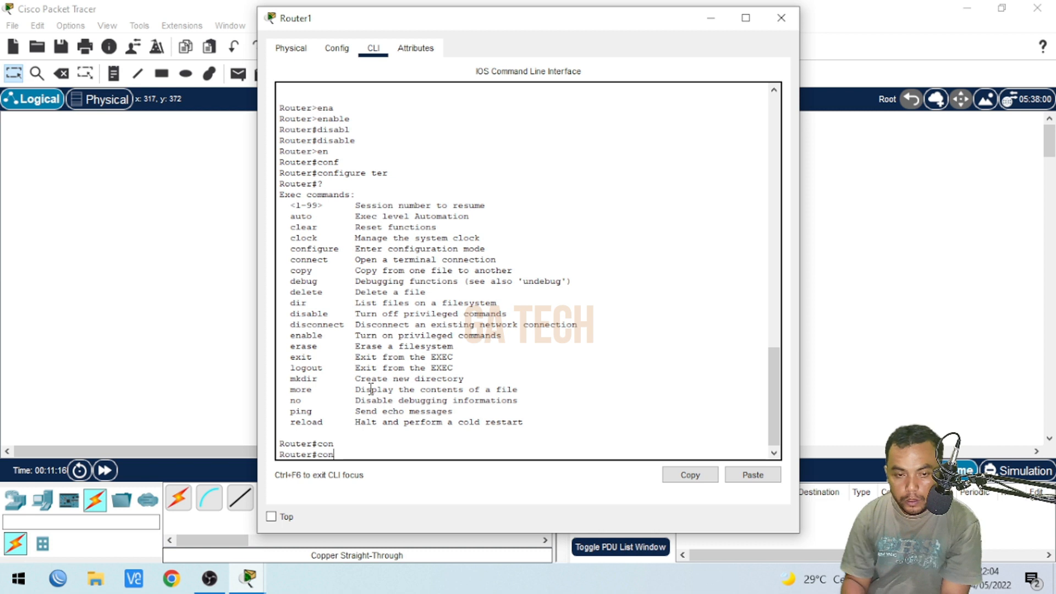
{"action": "type", "text": "f"}
{"action": "key", "text": "Tab"}
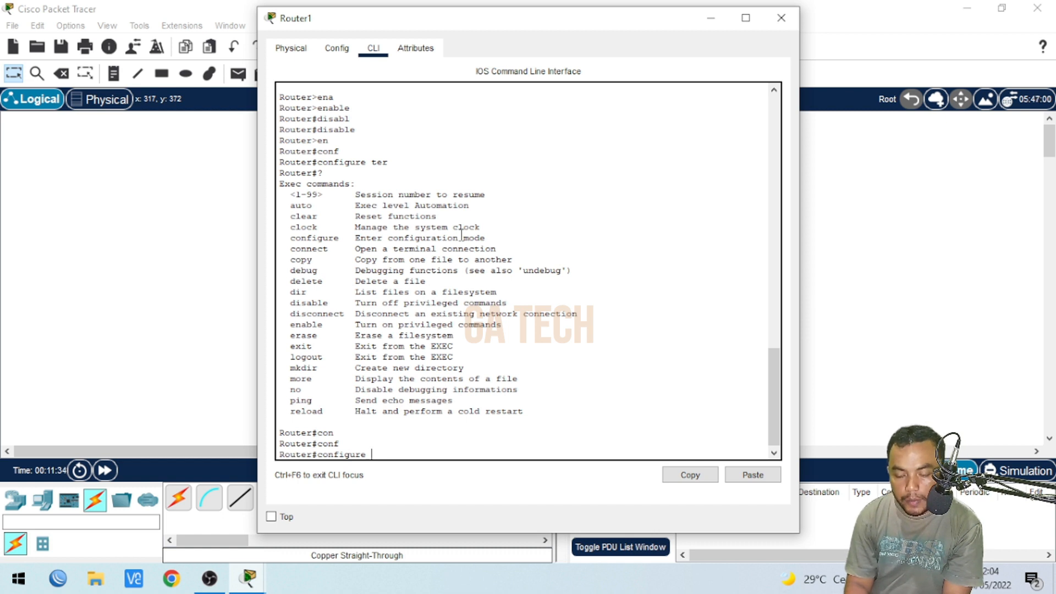
{"action": "type", "text": "?"}
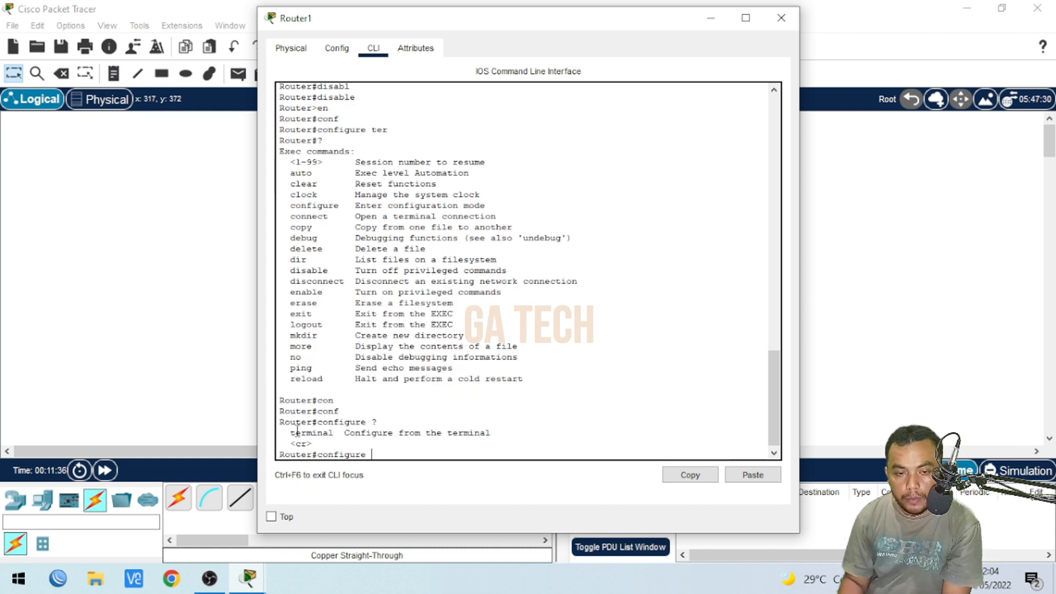
{"action": "type", "text": "ter"}
{"action": "key", "text": "Tab"}
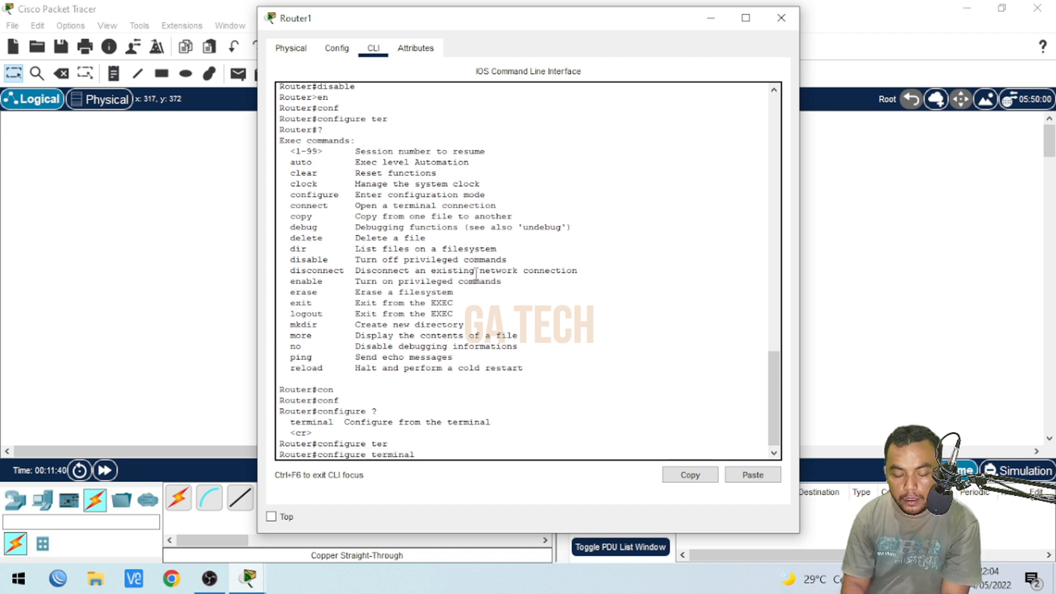
{"action": "key", "text": "Return"}
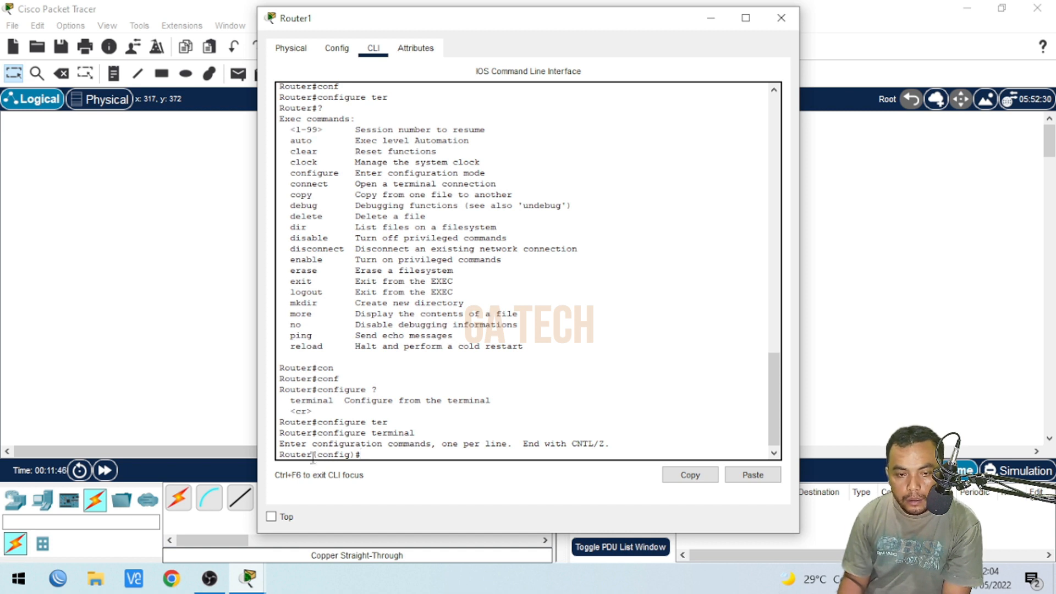
{"action": "left_click_drag", "start_coordinate": [313, 455], "coordinate": [352, 455]}
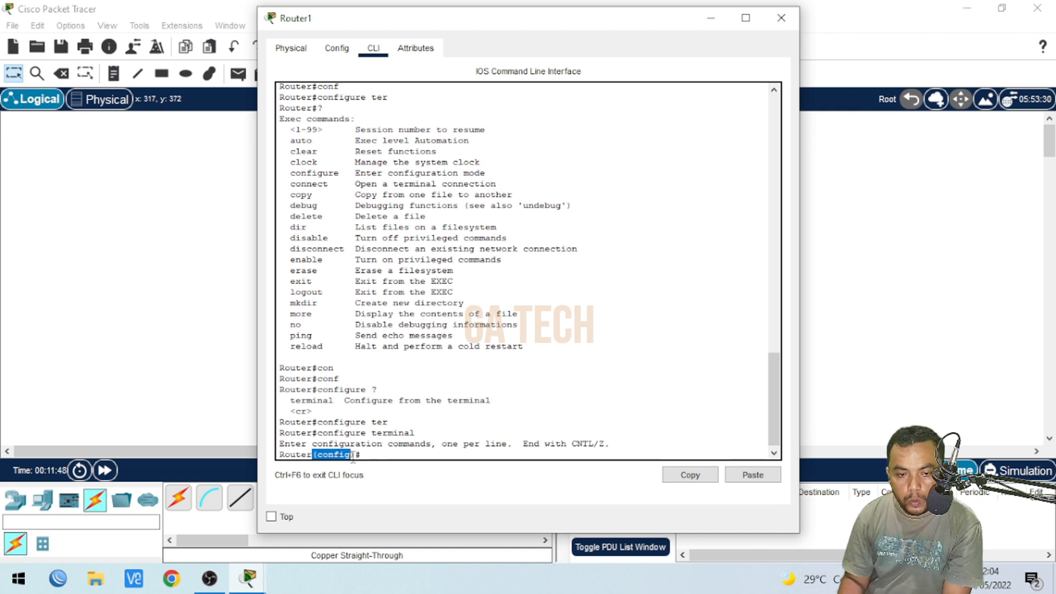
{"action": "left_click", "coordinate": [354, 455]}
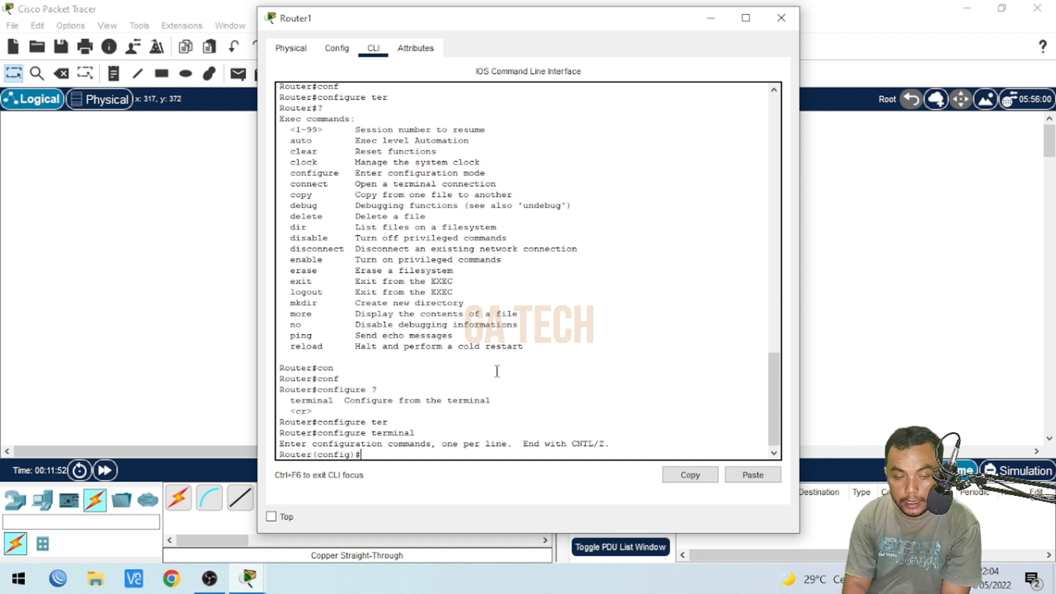
- Leave global configuration mode with the exit command and review the configure terminal command used earlier
{"action": "type", "text": "exi"}
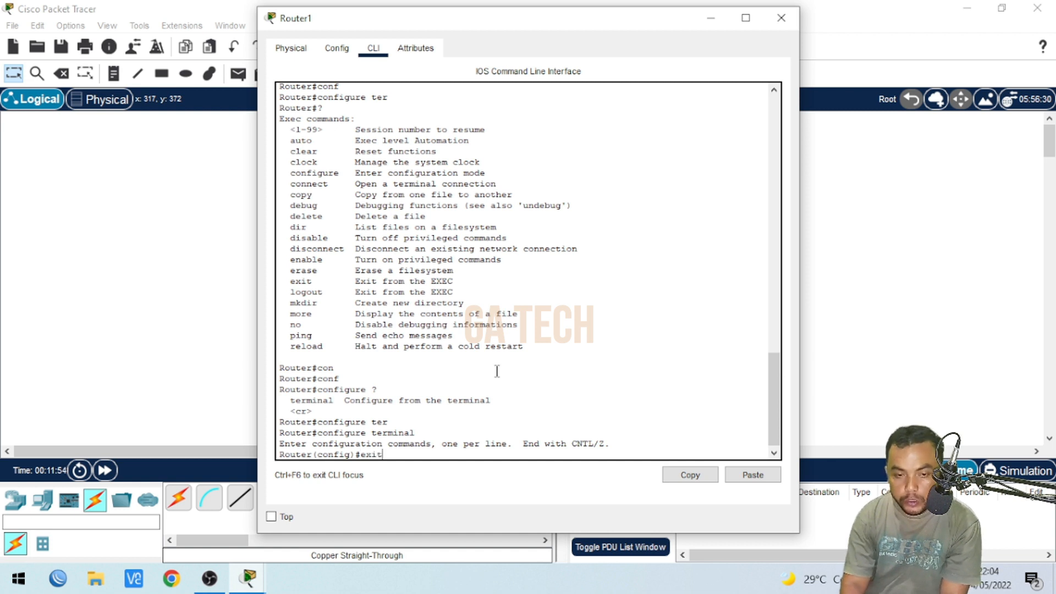
{"action": "type", "text": "t"}
{"action": "key", "text": "Return"}
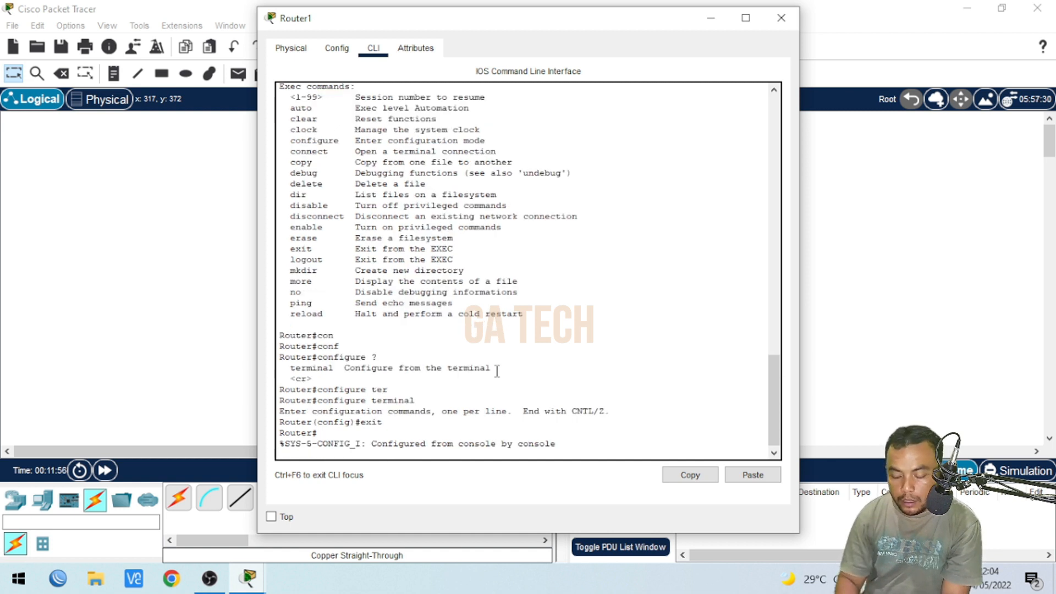
{"action": "key", "text": "Return"}
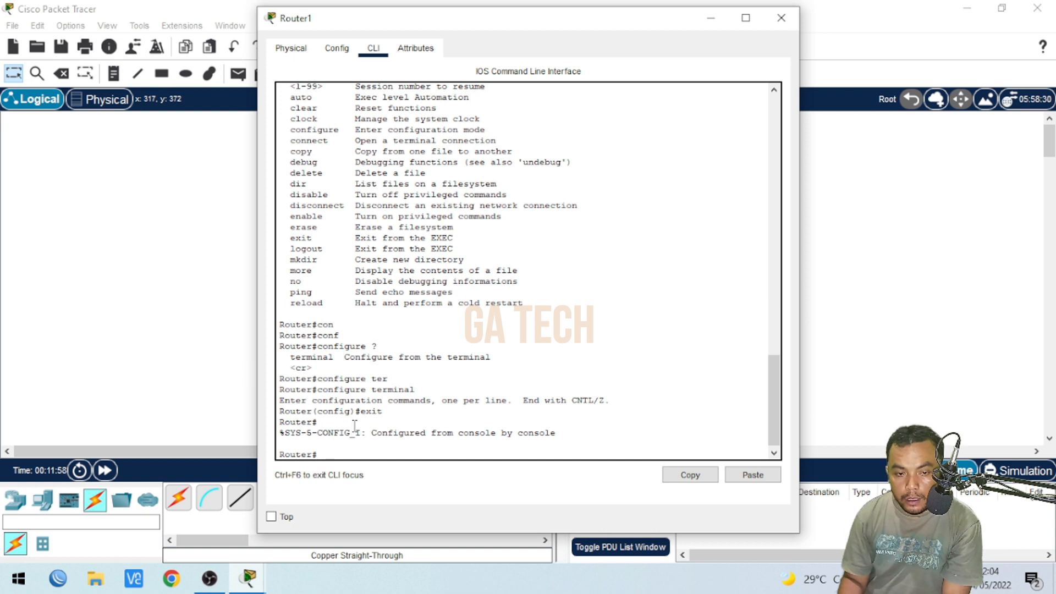
{"action": "left_click_drag", "start_coordinate": [318, 345], "coordinate": [329, 346]}
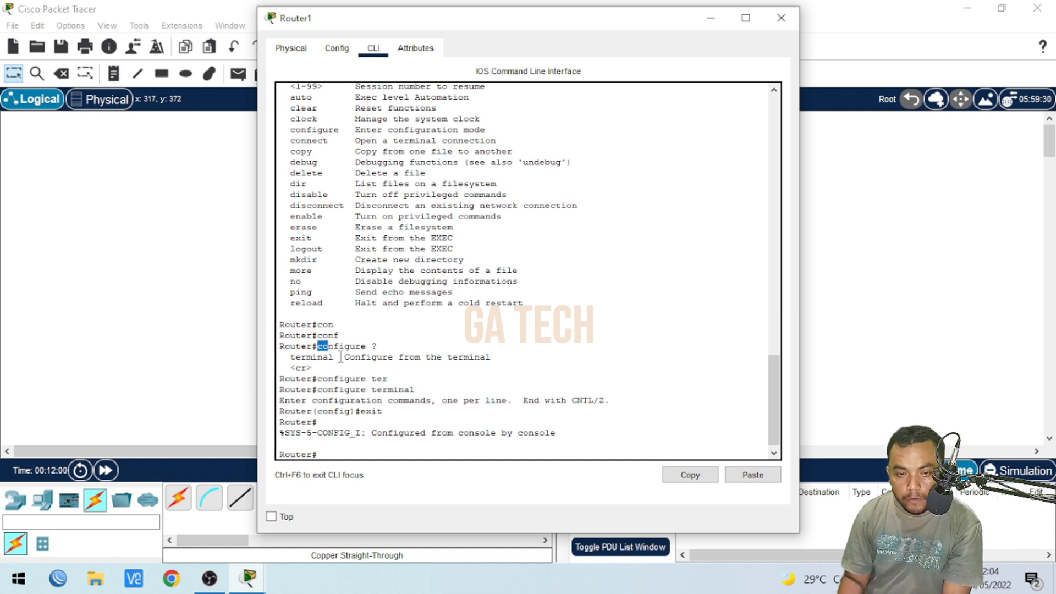
{"action": "left_click_drag", "start_coordinate": [318, 389], "coordinate": [422, 389]}
{"action": "left_click", "coordinate": [357, 452]}
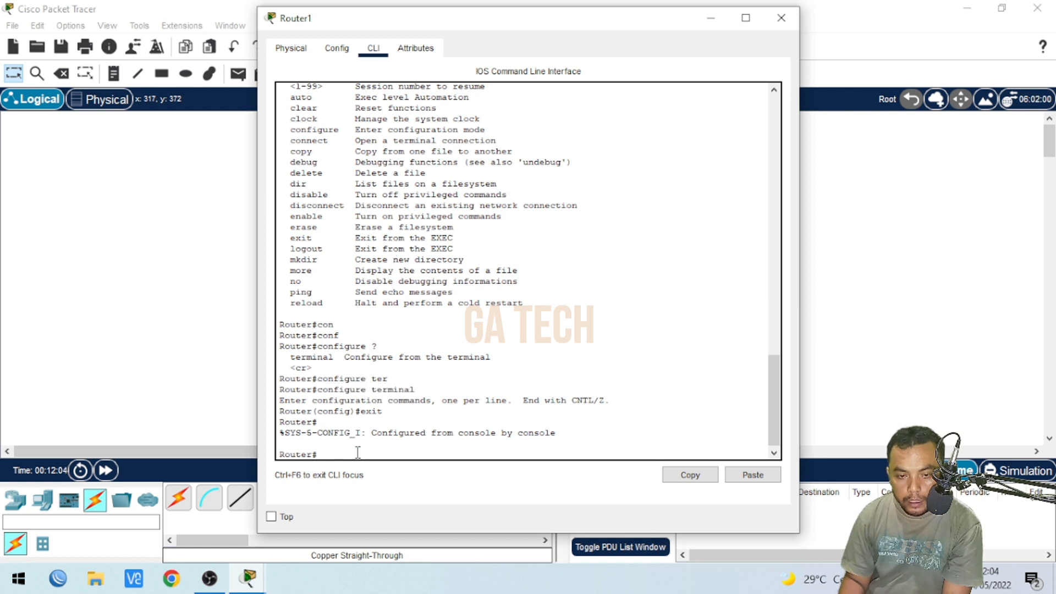
- Re-enter global configuration mode using the abbreviated command conf t
{"action": "type", "text": "conf "}
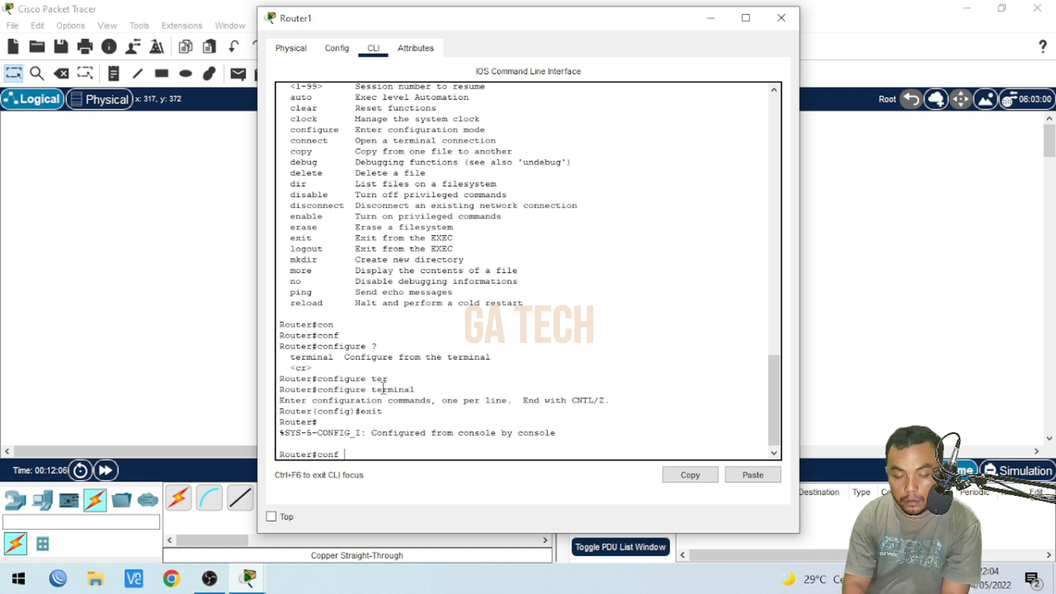
{"action": "type", "text": "t"}
{"action": "key", "text": "Return"}
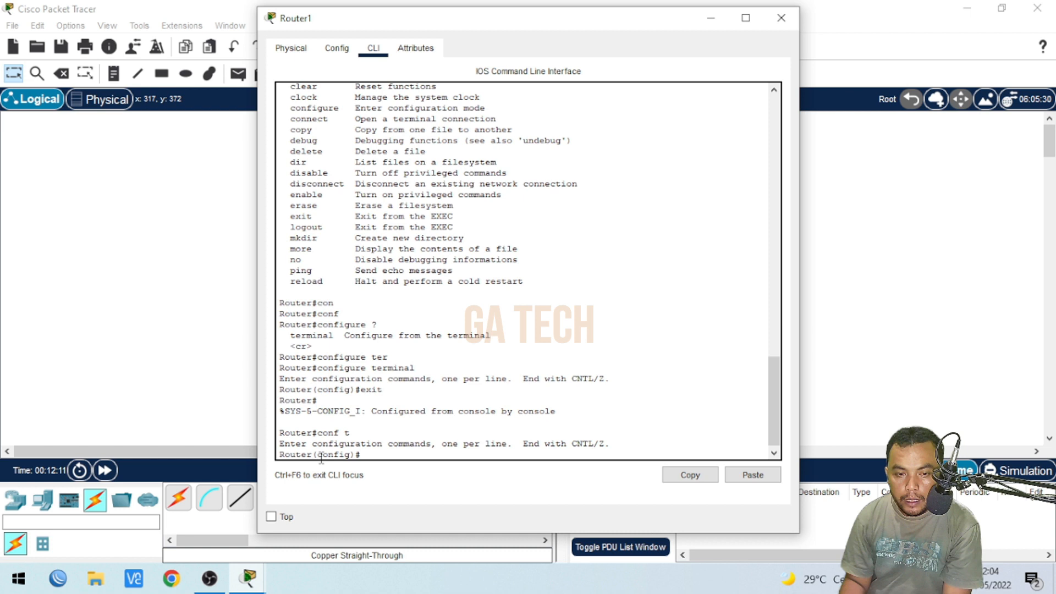
{"action": "left_click_drag", "start_coordinate": [317, 455], "coordinate": [360, 455]}
{"action": "left_click", "coordinate": [364, 454]}
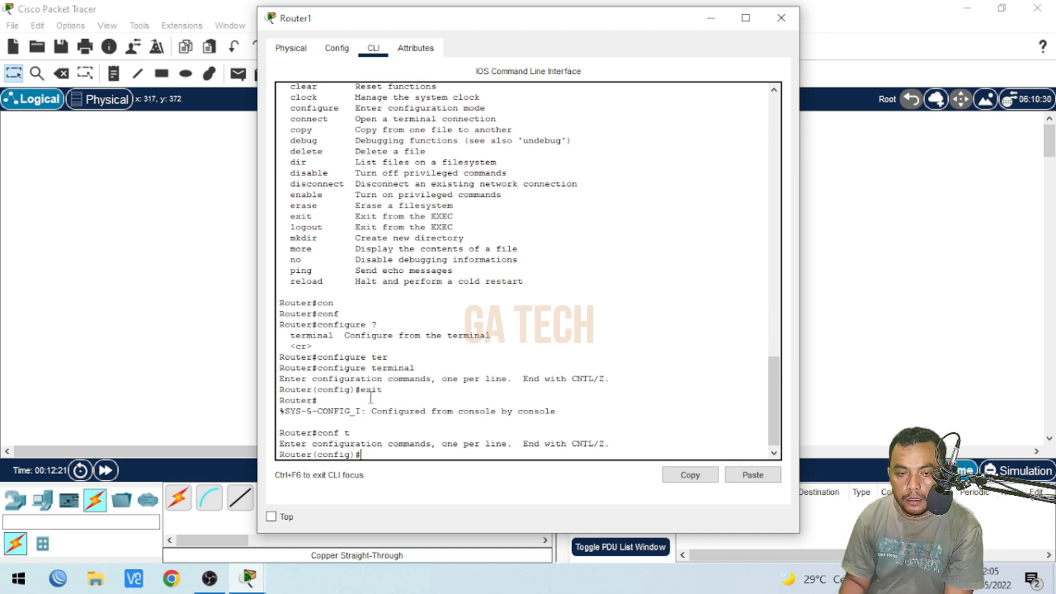
- Check the router-to-switch link in the topology, then enter interface configuration mode for Router1's f0/0 port
{"action": "left_click", "coordinate": [163, 226]}
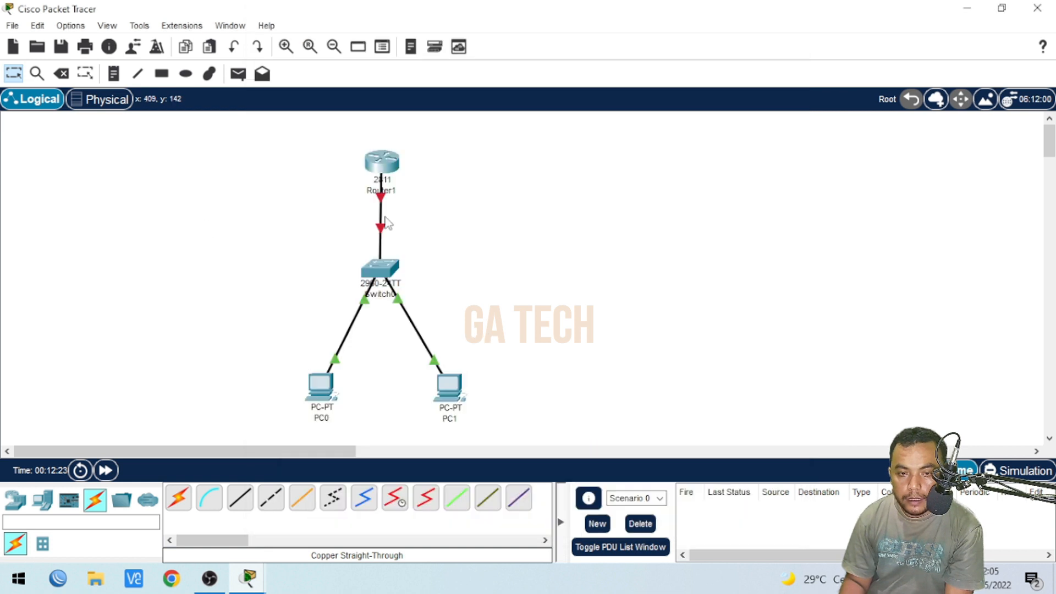
{"action": "mouse_move", "coordinate": [384, 205]}
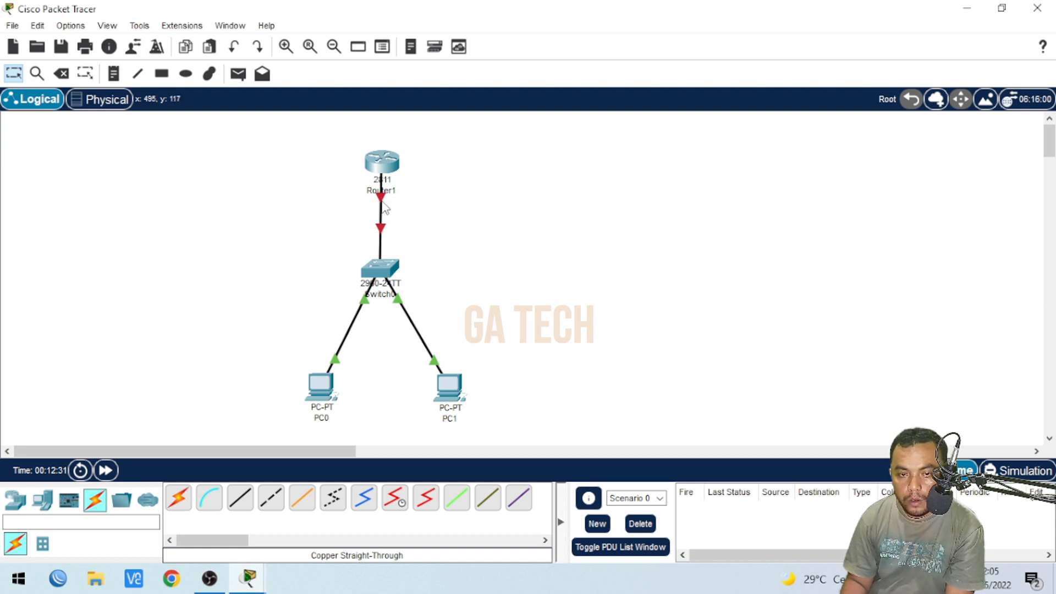
{"action": "left_click", "coordinate": [260, 581]}
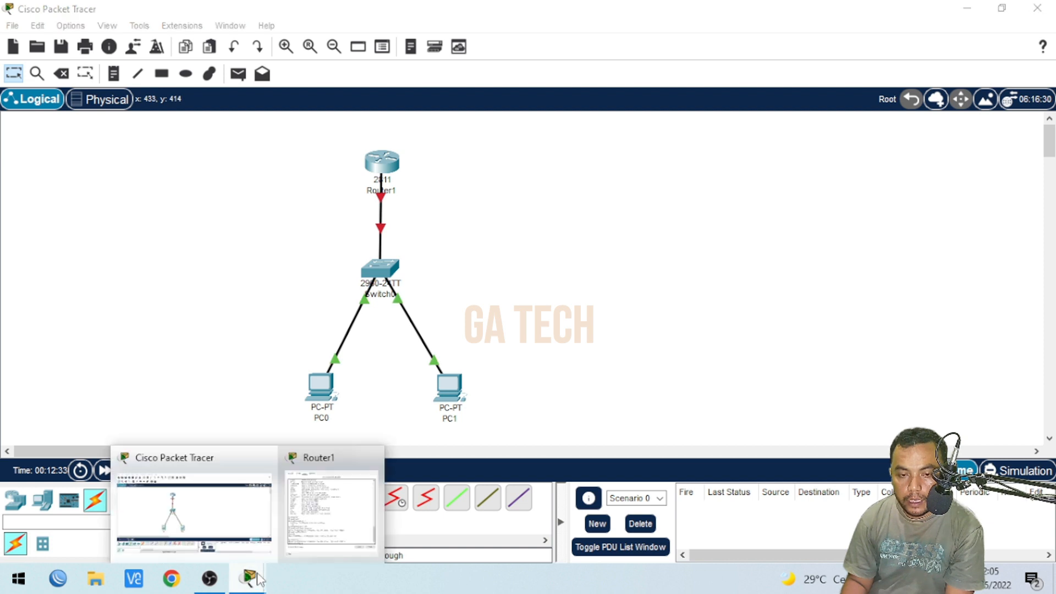
{"action": "left_click", "coordinate": [309, 515]}
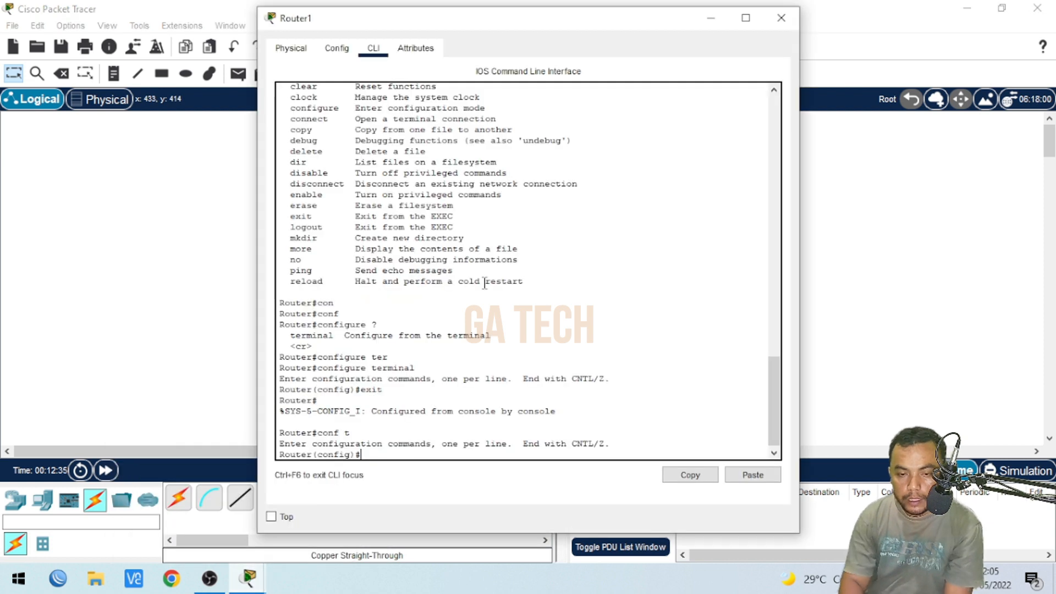
{"action": "type", "text": "int"}
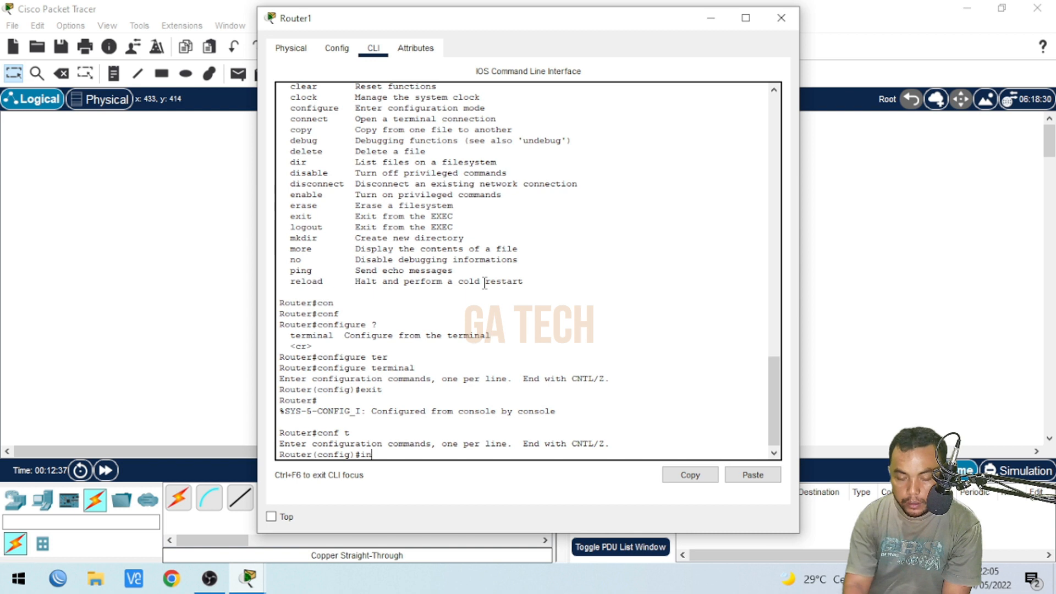
{"action": "key", "text": "Tab"}
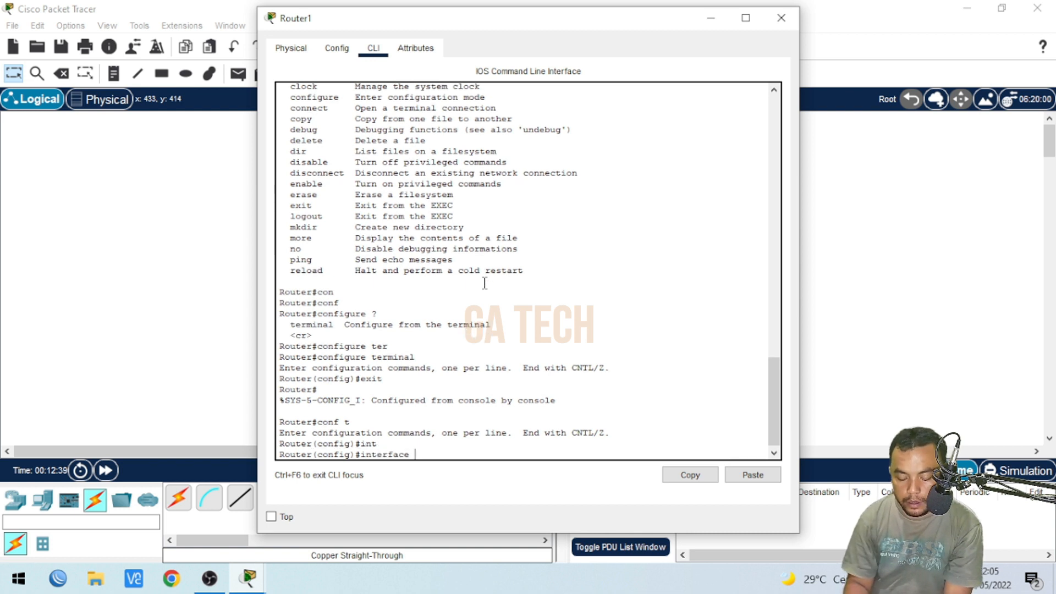
{"action": "type", "text": "f0/0"}
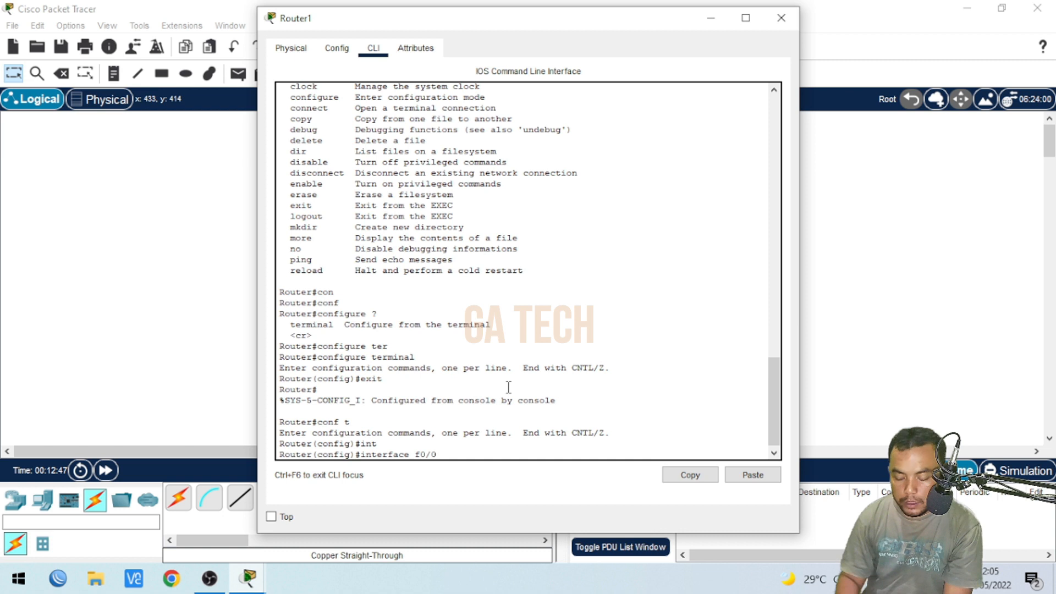
{"action": "key", "text": "Return"}
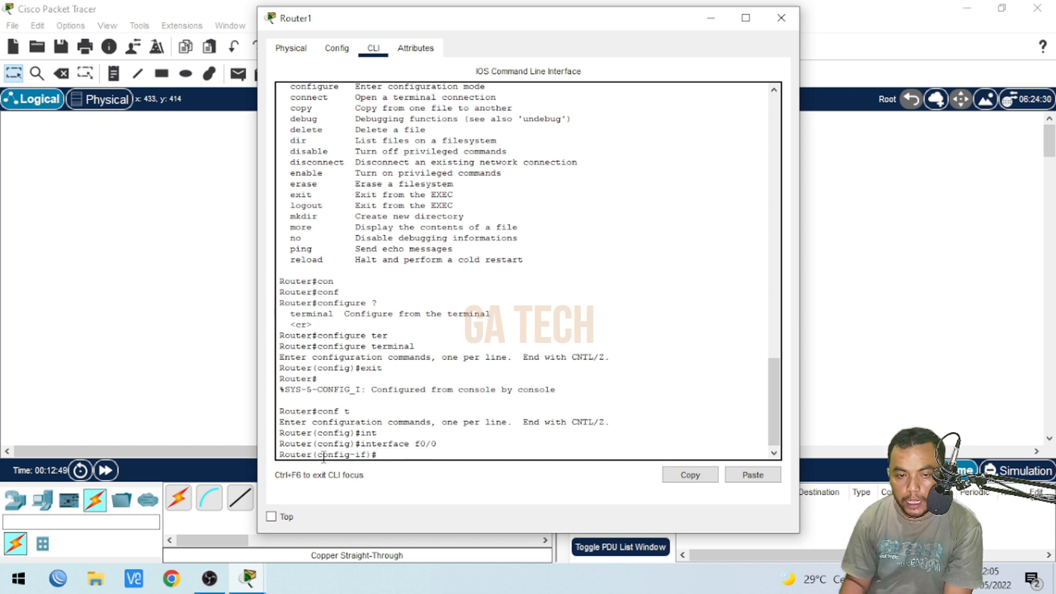
{"action": "left_click_drag", "start_coordinate": [320, 452], "coordinate": [363, 452]}
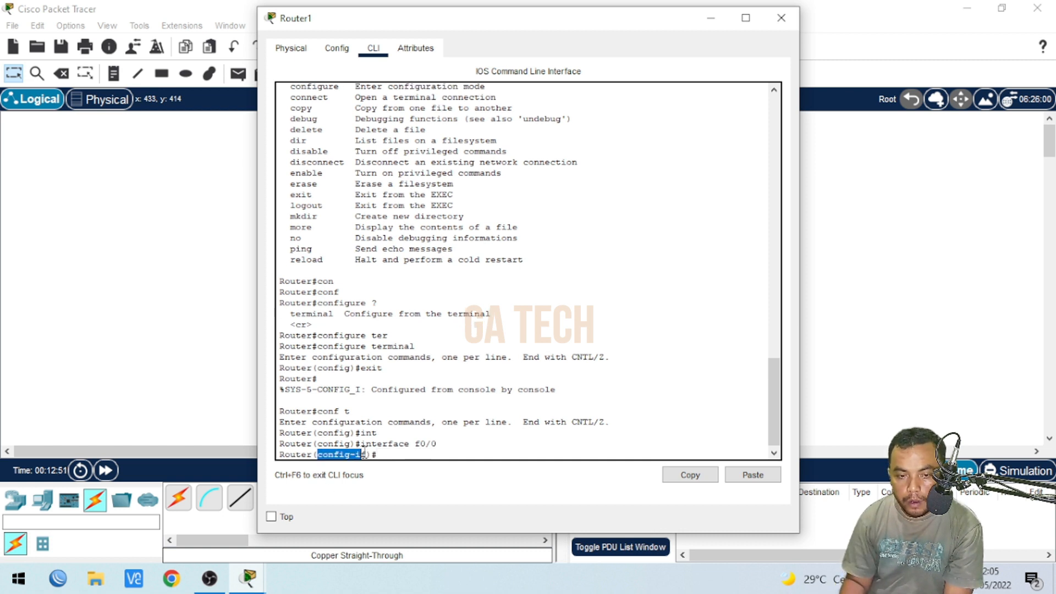
{"action": "left_click", "coordinate": [391, 454]}
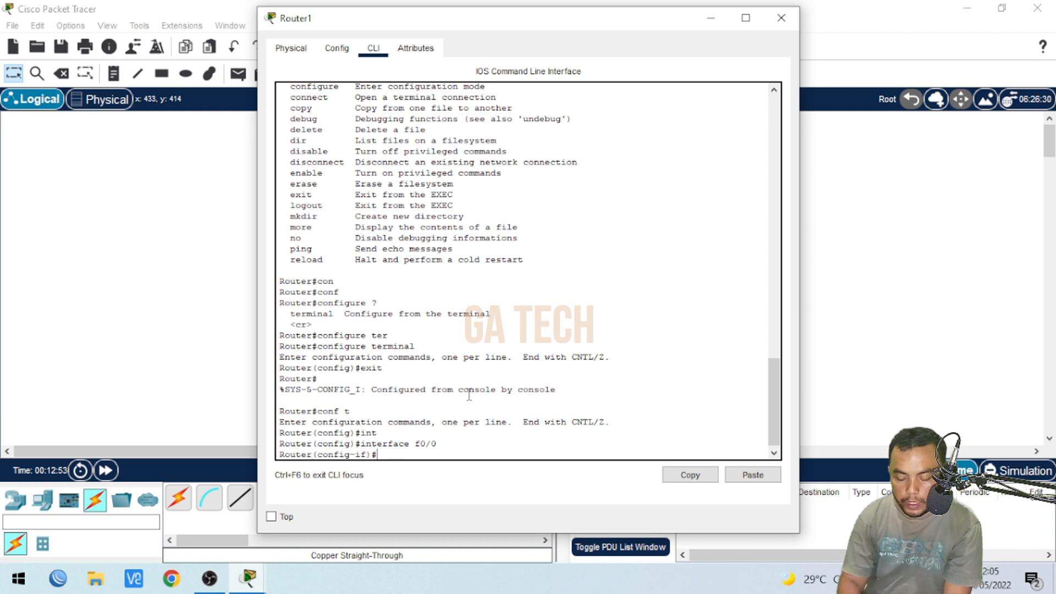
- Assign IP address 192.168.10.1 with subnet mask 255.255.255.0 to the router's f0/0 interface
{"action": "type", "text": "ip add"}
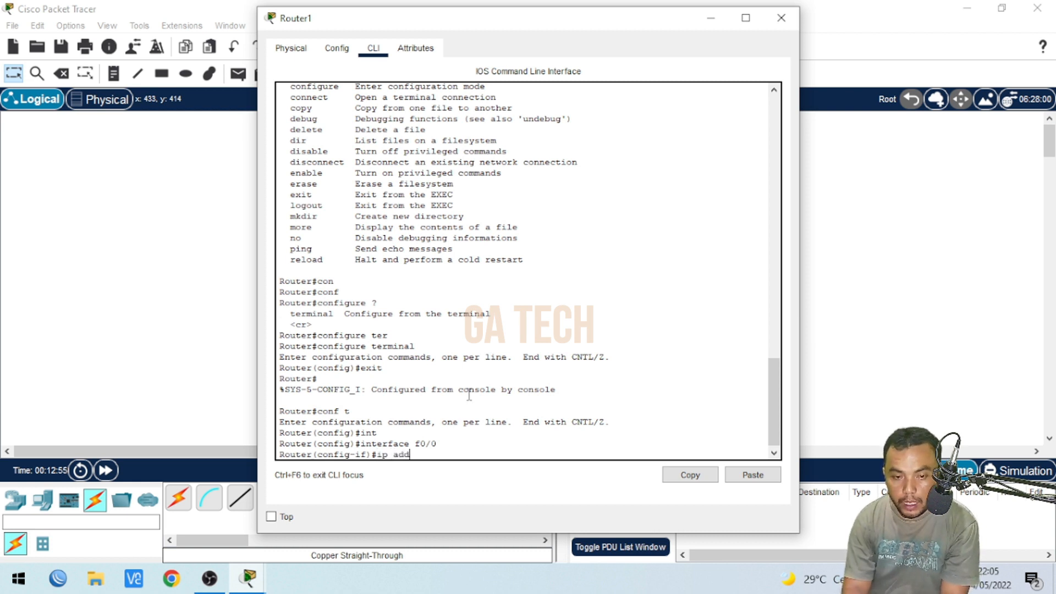
{"action": "key", "text": "Tab"}
{"action": "type", "text": "1"}
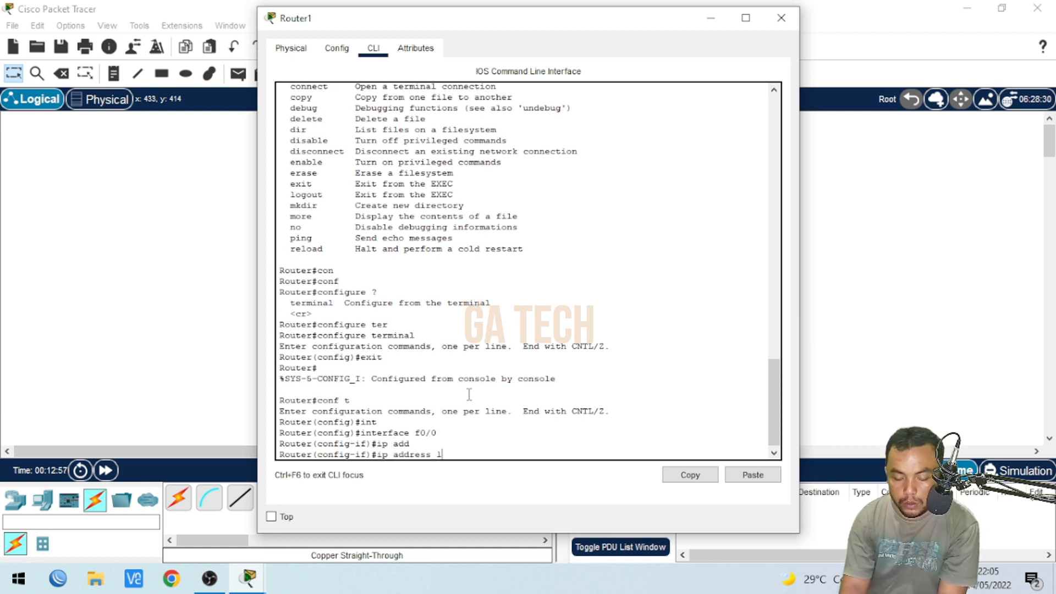
{"action": "type", "text": "92.168.10.1"}
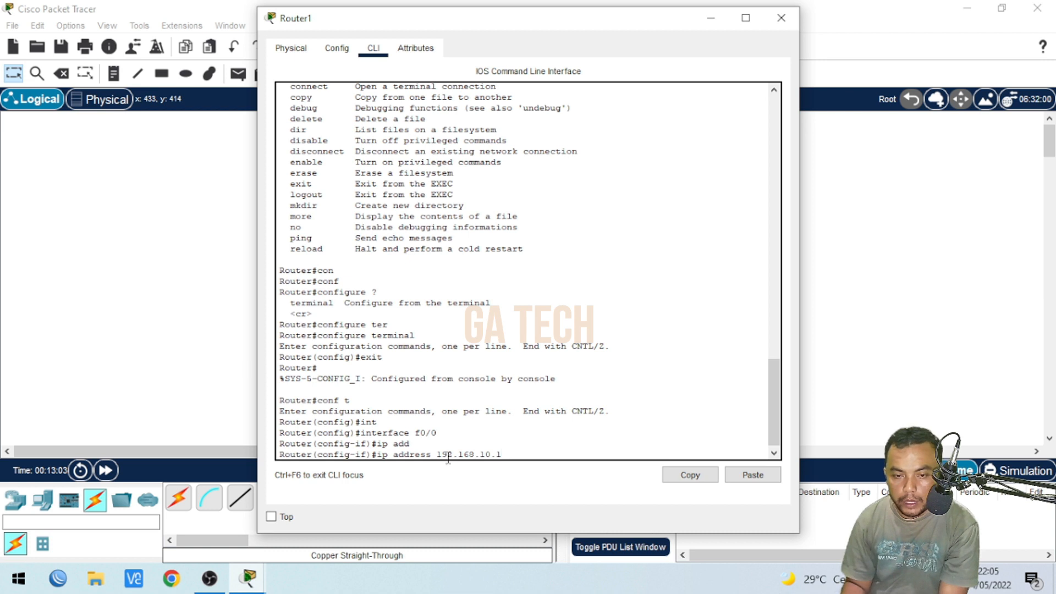
{"action": "left_click", "coordinate": [189, 312]}
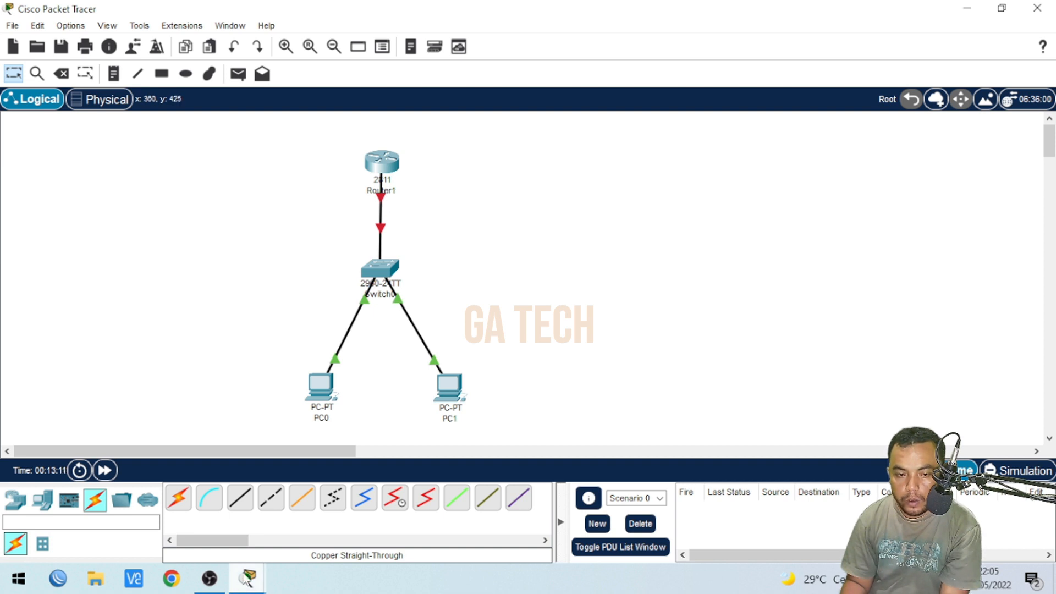
{"action": "mouse_move", "coordinate": [249, 577]}
{"action": "left_click", "coordinate": [349, 503]}
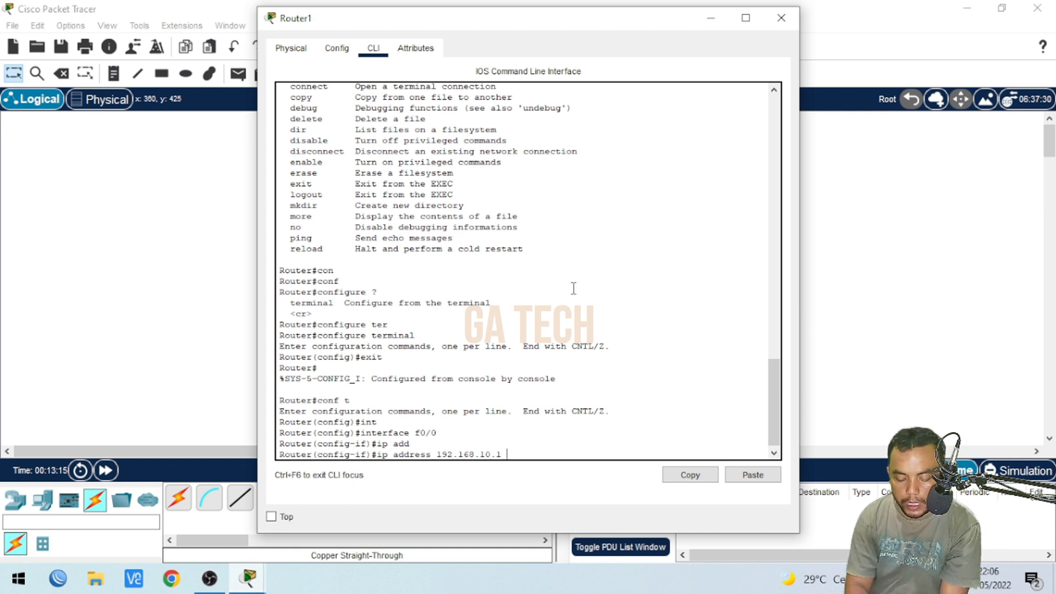
{"action": "type", "text": "255"}
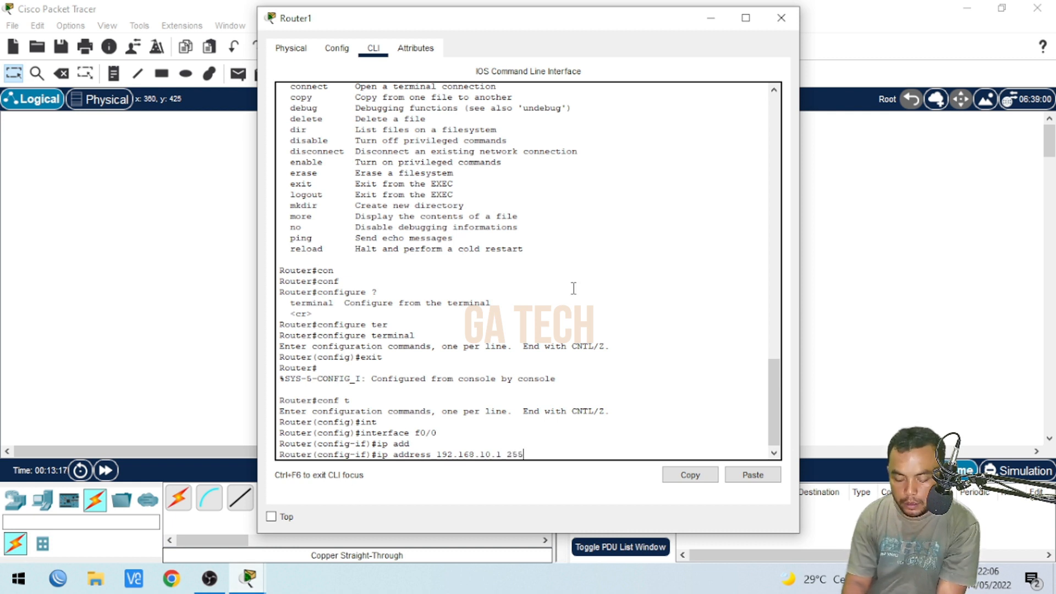
{"action": "type", "text": ".255.255"}
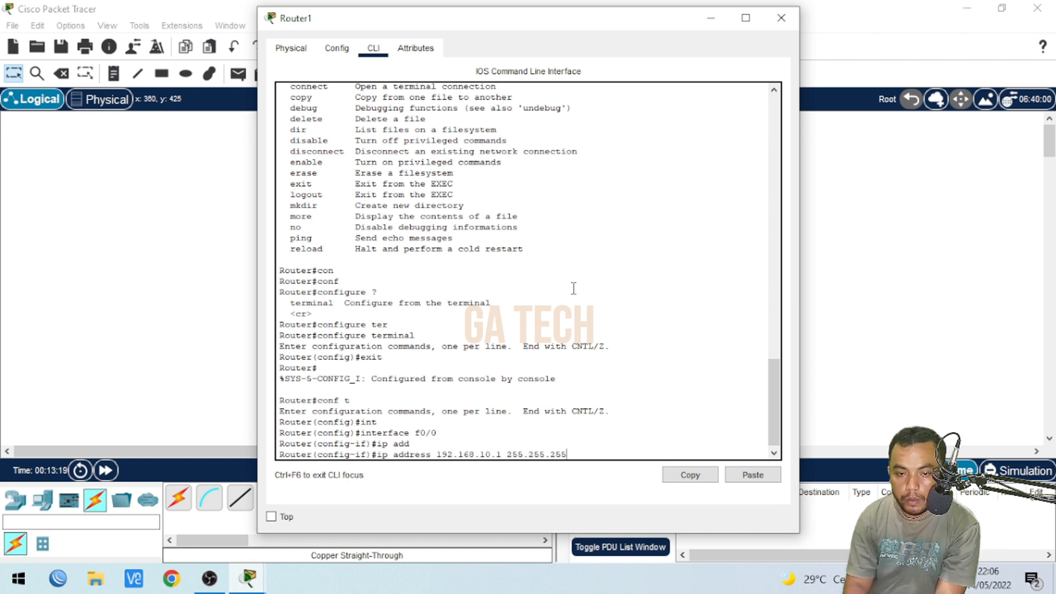
{"action": "type", "text": ".0"}
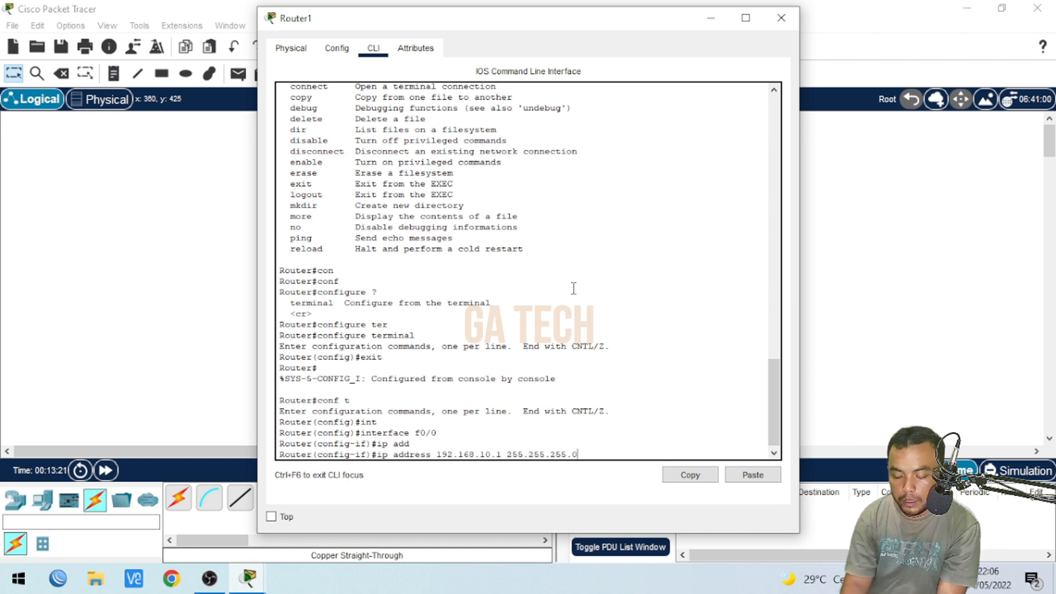
{"action": "key", "text": "Return"}
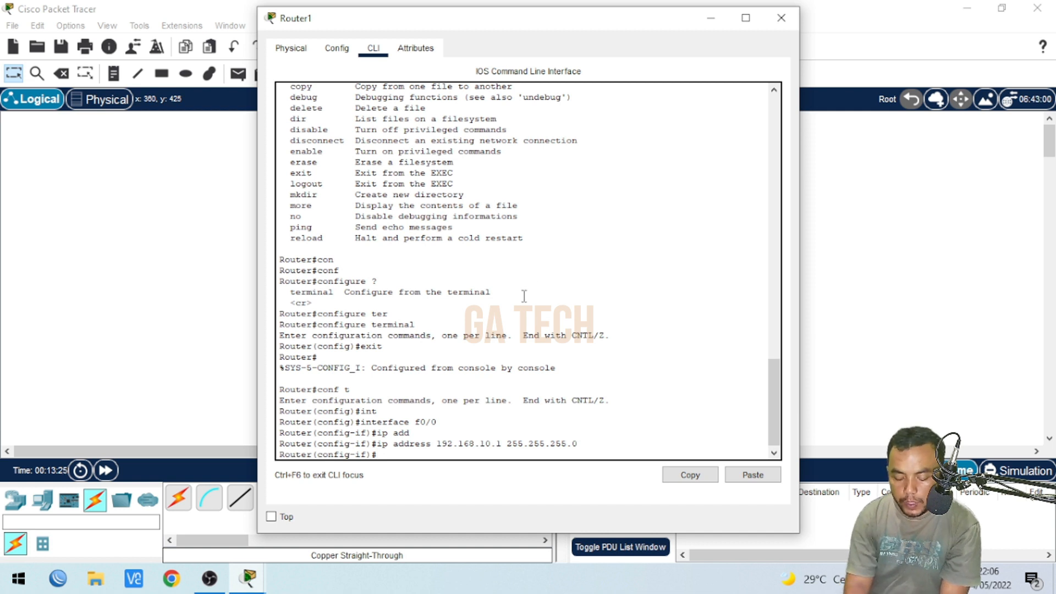
- Enable the f0/0 interface with the no shutdown command
{"action": "type", "text": "no shu"}
{"action": "key", "text": "Tab"}
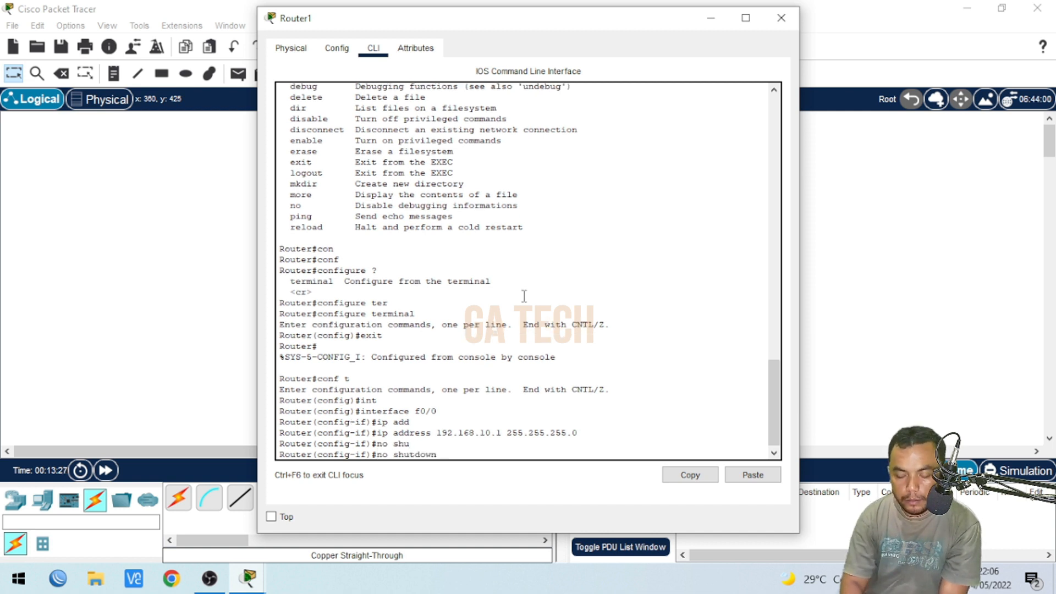
{"action": "key", "text": "Return"}
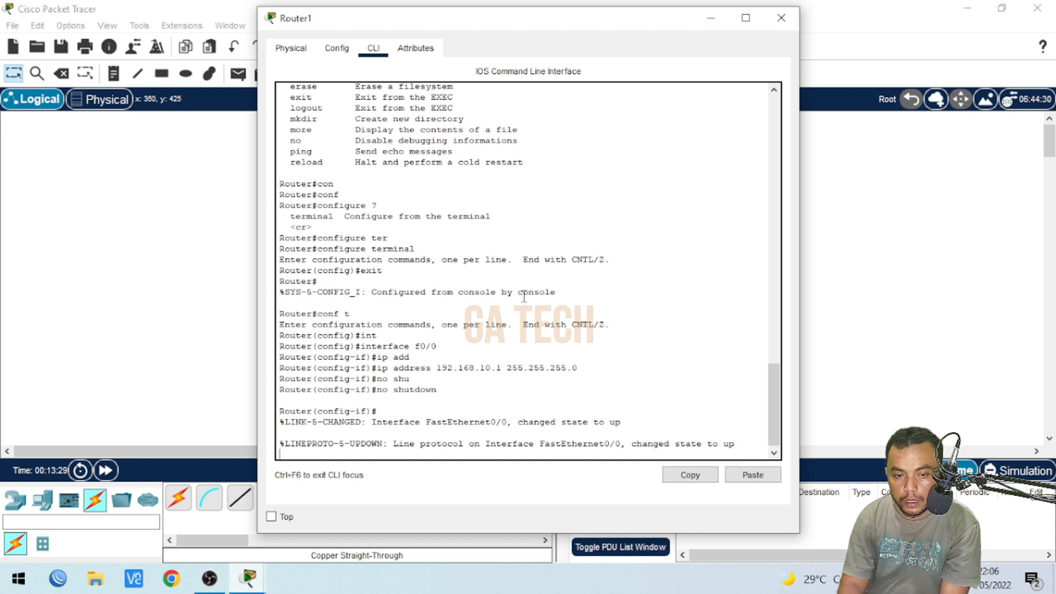
{"action": "key", "text": "Return"}
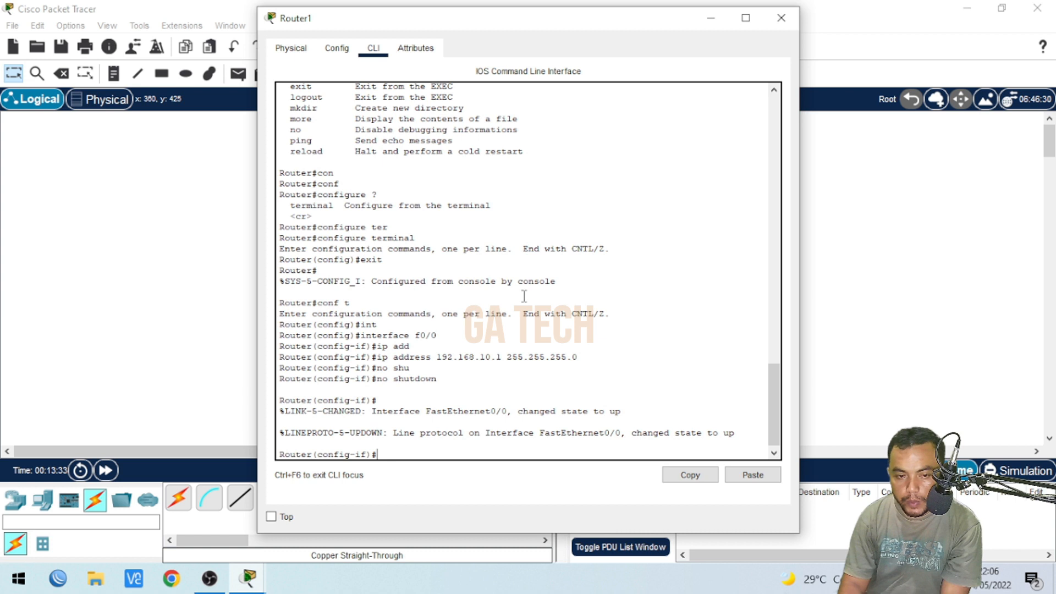
- Leave interface configuration mode and return directly to privileged EXEC mode with the end command
{"action": "type", "text": "end"}
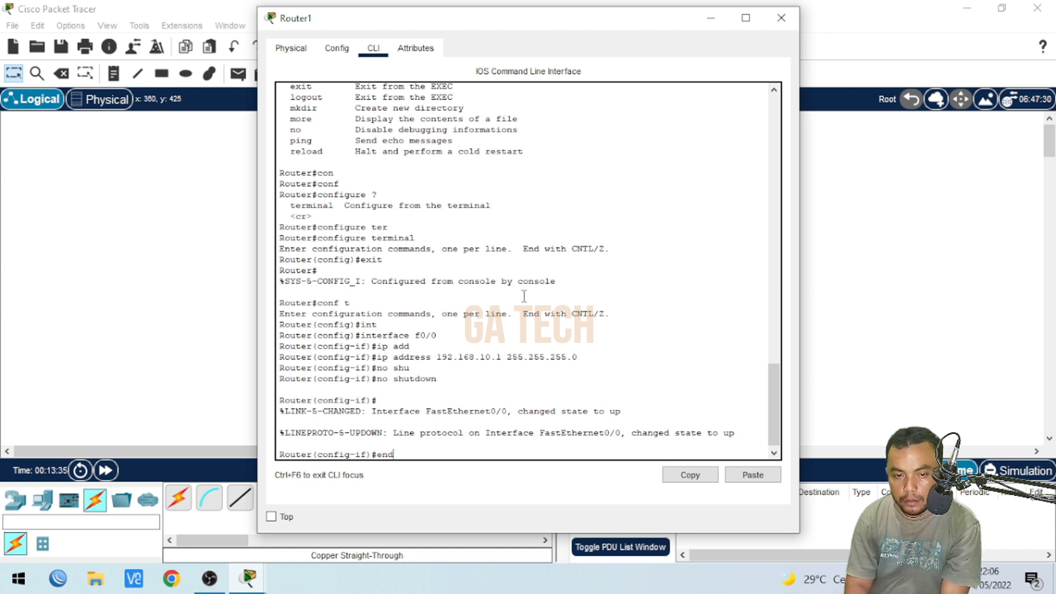
{"action": "key", "text": "Return"}
{"action": "key", "text": "Return"}
{"action": "type", "text": "\\"}
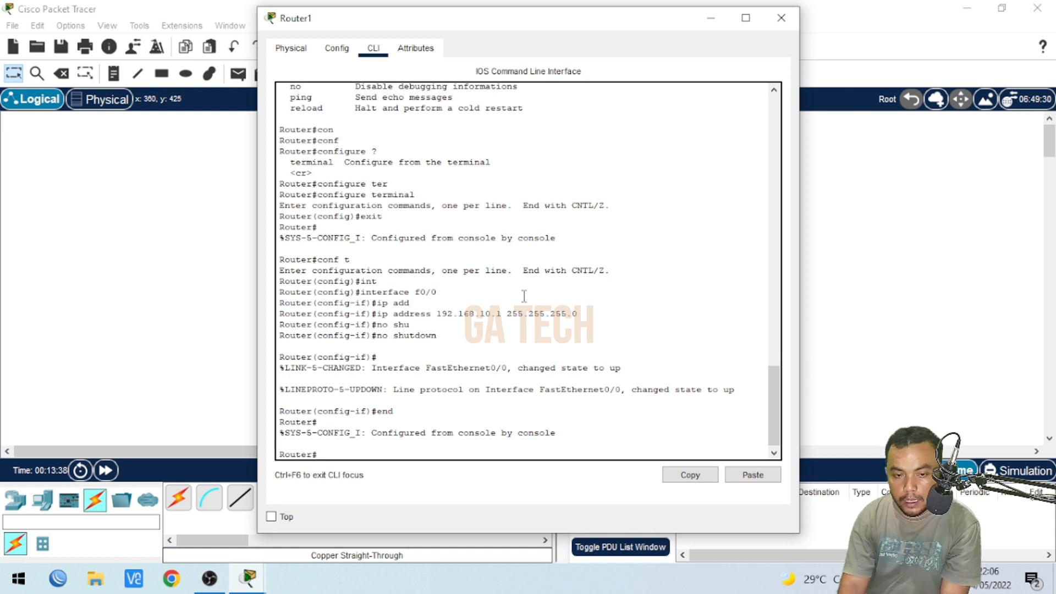
- Display the router's interface addresses and status with show ip interface brief
{"action": "type", "text": "show"}
{"action": "key", "text": "Tab"}
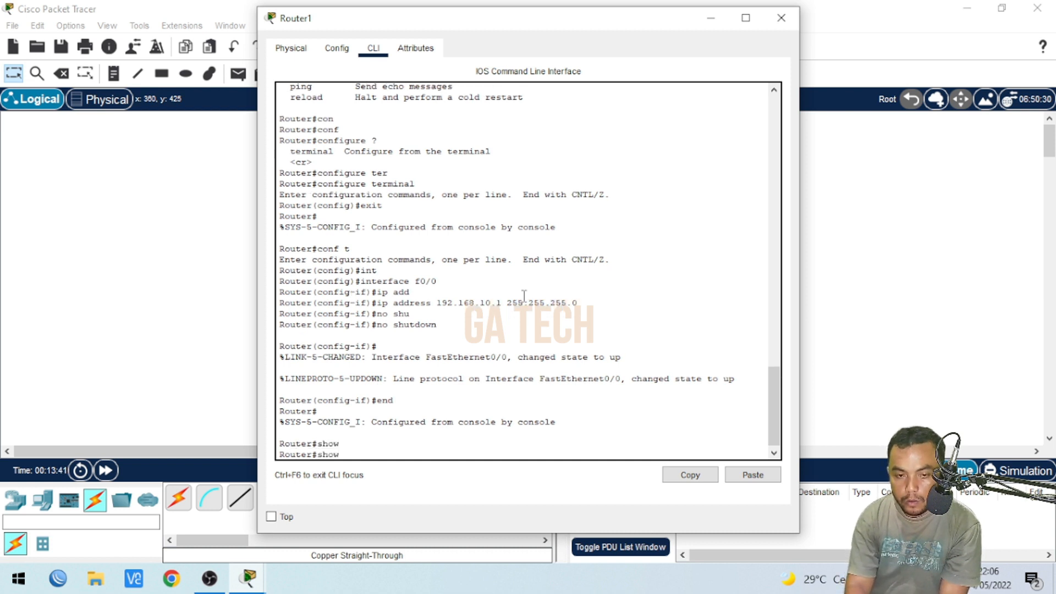
{"action": "type", "text": "ip"}
{"action": "key", "text": "Tab"}
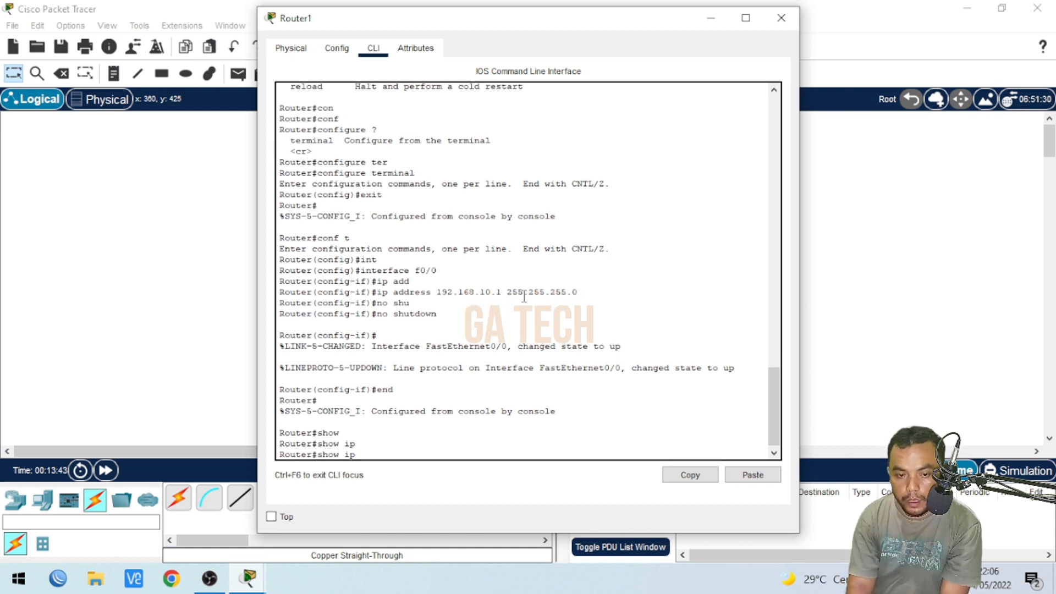
{"action": "type", "text": "in"}
{"action": "key", "text": "Tab"}
{"action": "key", "text": "BackSpace"}
{"action": "key", "text": "BackSpace"}
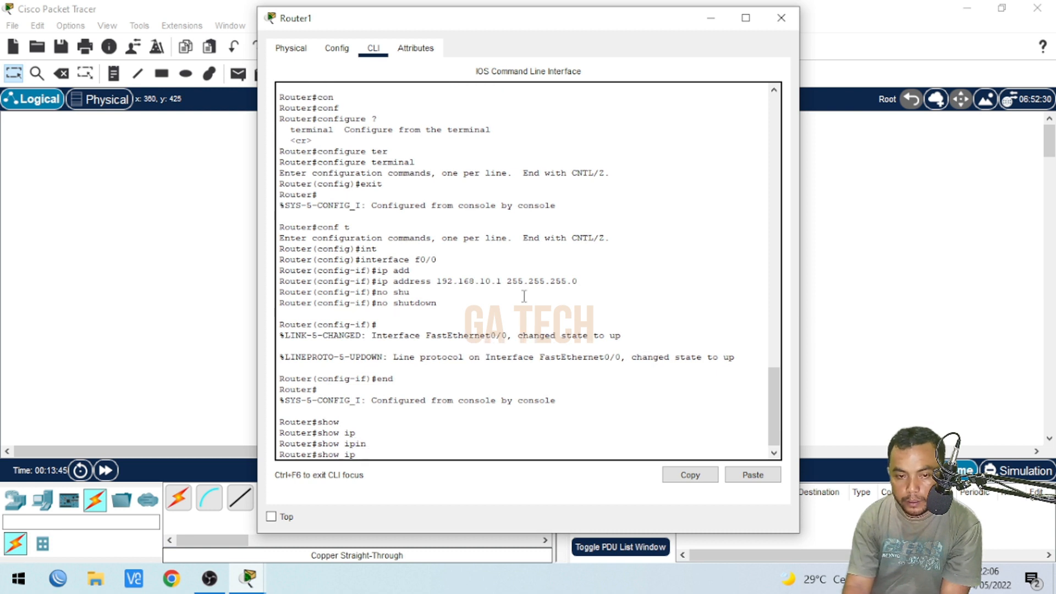
{"action": "type", "text": "in"}
{"action": "key", "text": "Tab"}
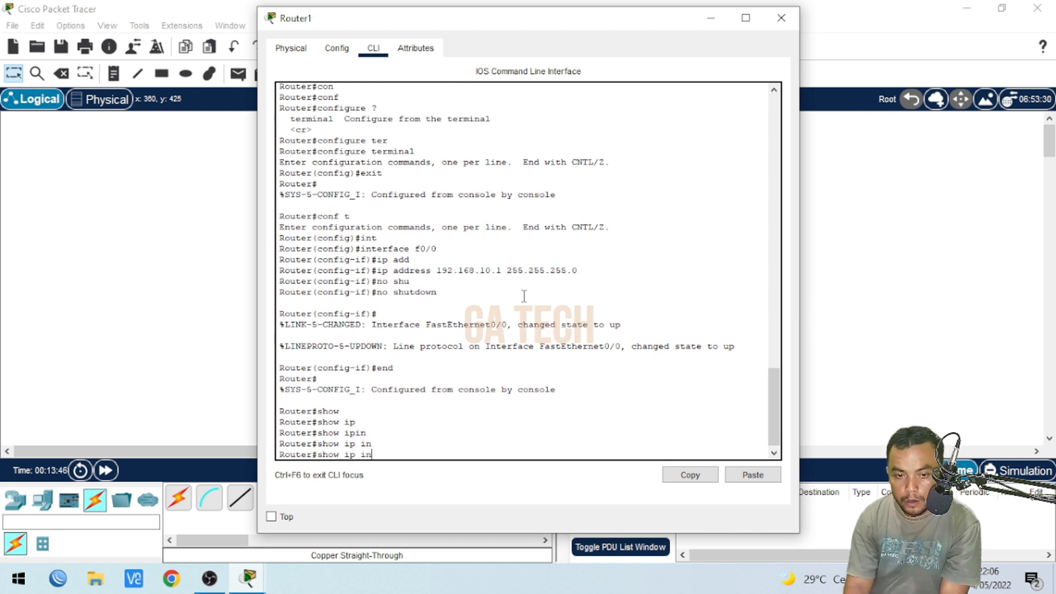
{"action": "type", "text": "t"}
{"action": "key", "text": "Tab"}
{"action": "type", "text": "bri"}
{"action": "key", "text": "Tab"}
{"action": "key", "text": "Return"}
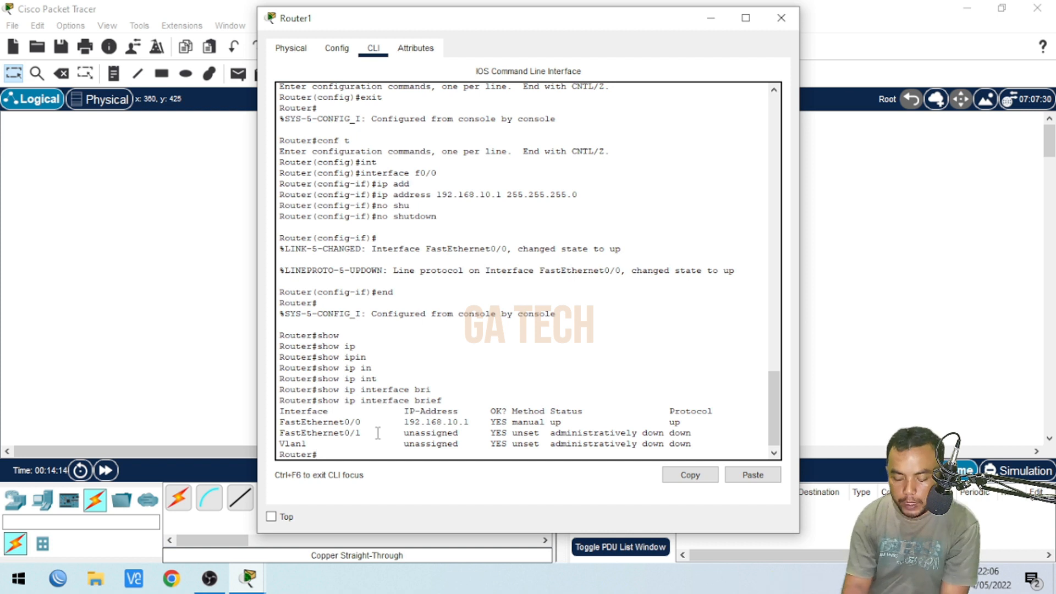
- Ping 192.168.10.1 from the router, review the success rate, and return to the topology to check the router link
{"action": "type", "text": "ping 1"}
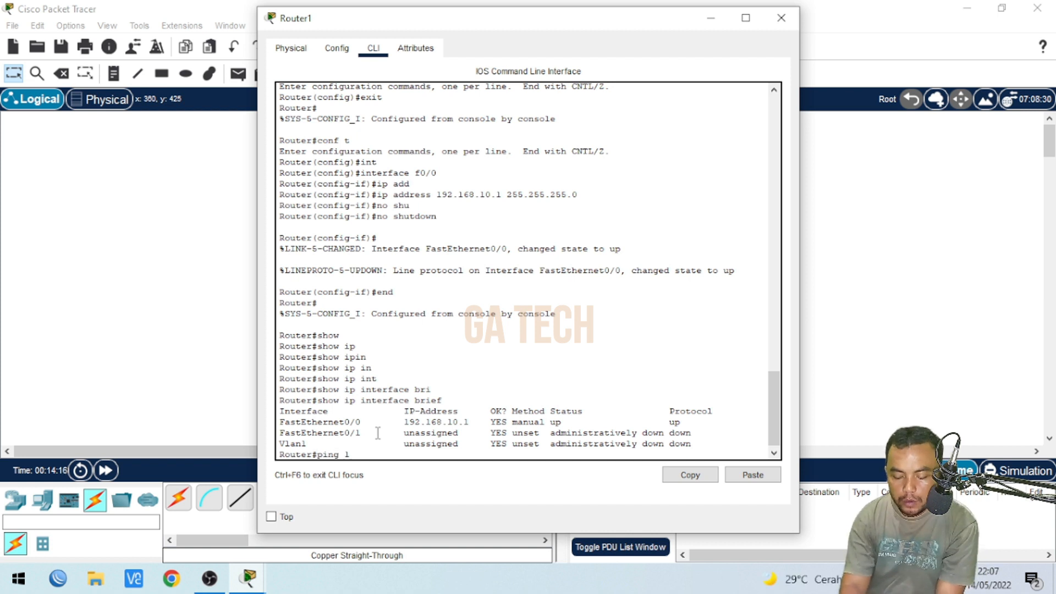
{"action": "type", "text": "92.168.10.1"}
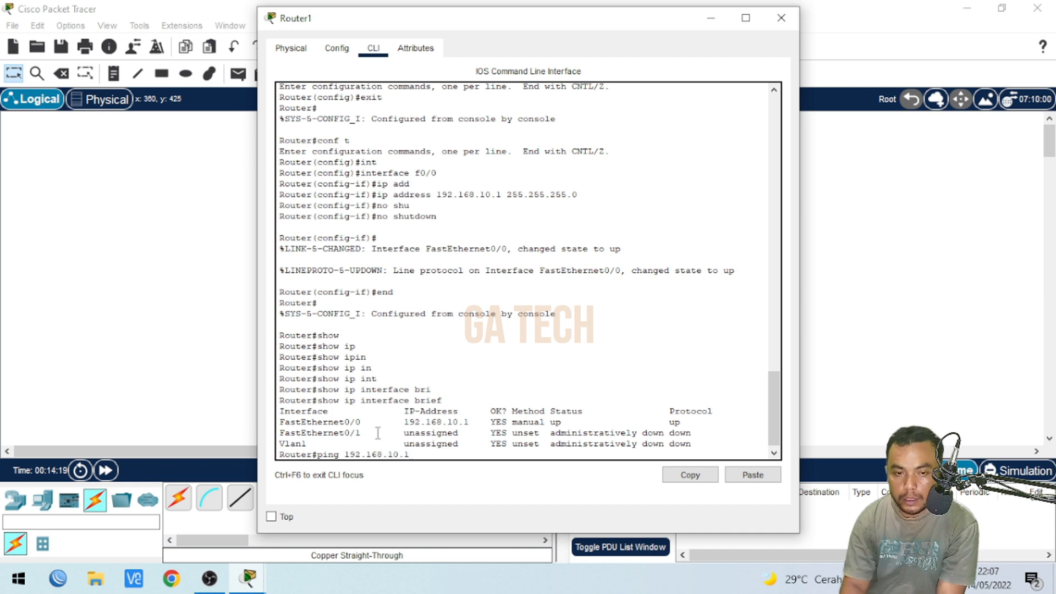
{"action": "key", "text": "Return"}
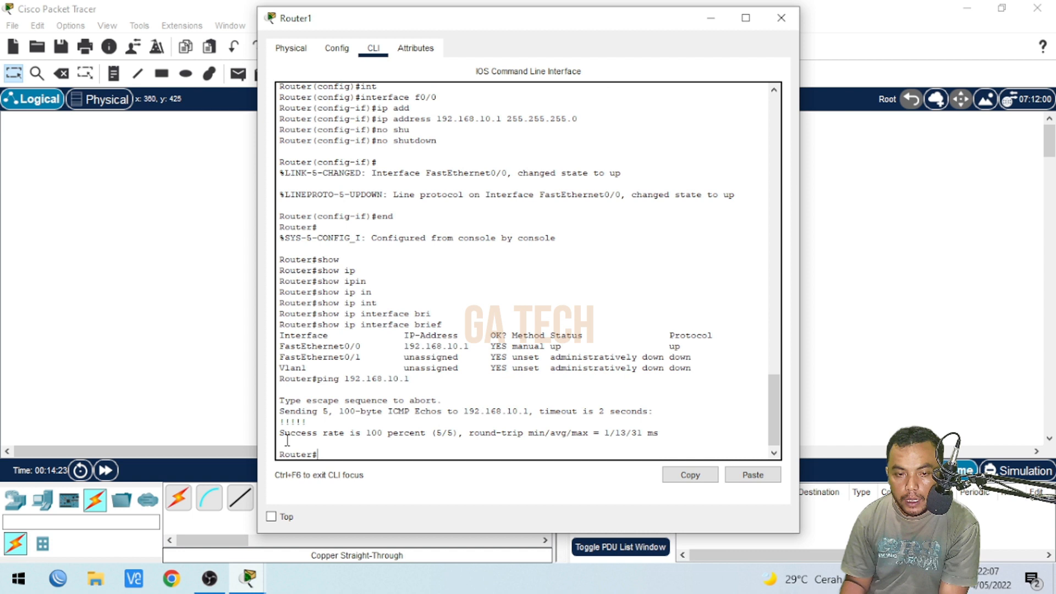
{"action": "double_click", "coordinate": [289, 433]}
{"action": "double_click", "coordinate": [333, 433]}
{"action": "left_click_drag", "start_coordinate": [366, 433], "coordinate": [405, 431]}
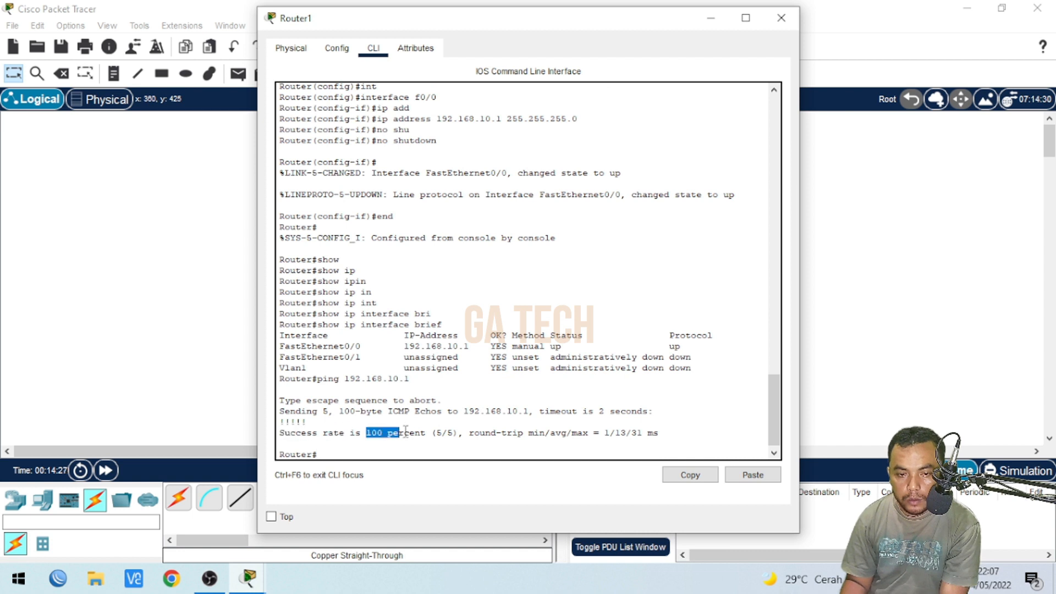
{"action": "left_click", "coordinate": [631, 428]}
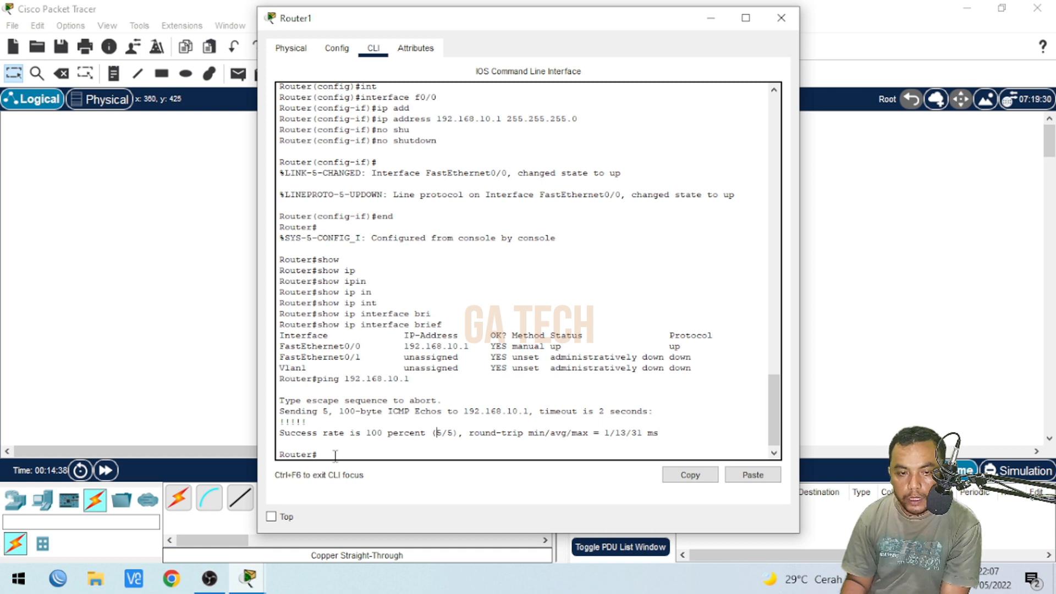
{"action": "left_click", "coordinate": [165, 317]}
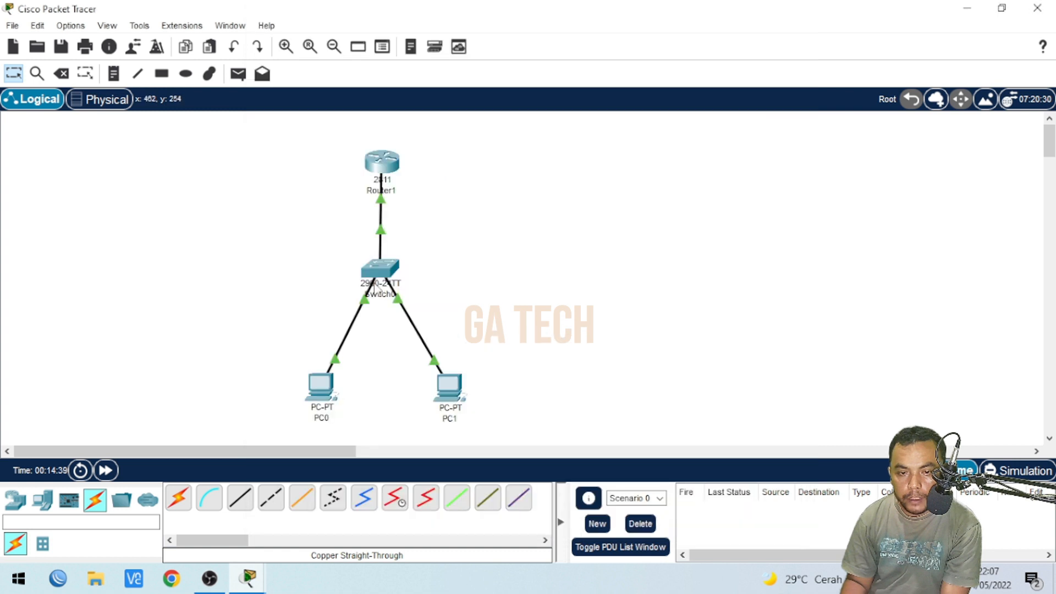
- Examine the router-to-switch link in the topology and the ping success rate in Router1's CLI
{"action": "mouse_move", "coordinate": [384, 204]}
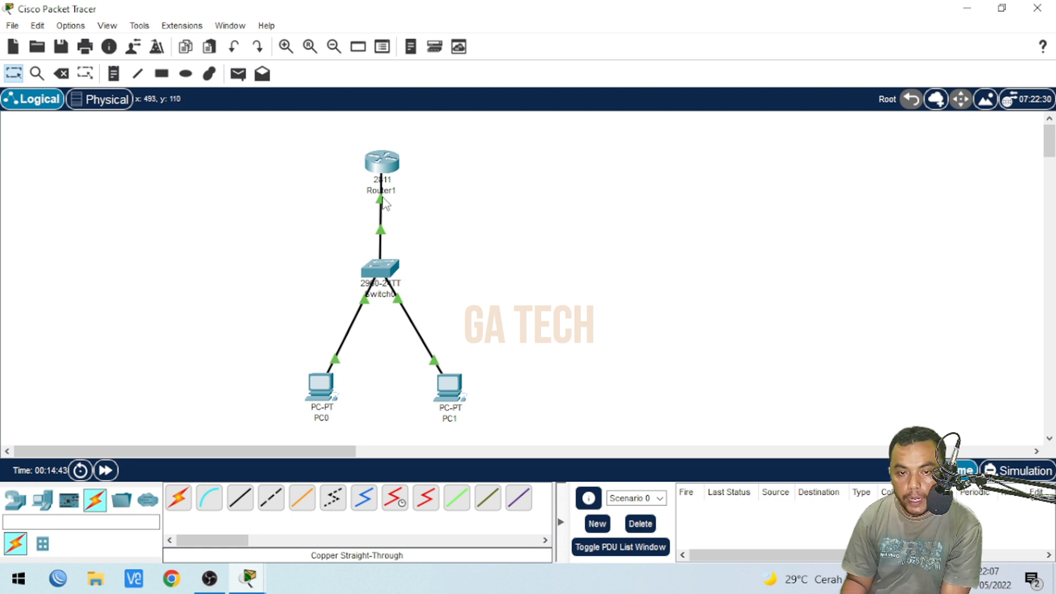
{"action": "left_click", "coordinate": [248, 580]}
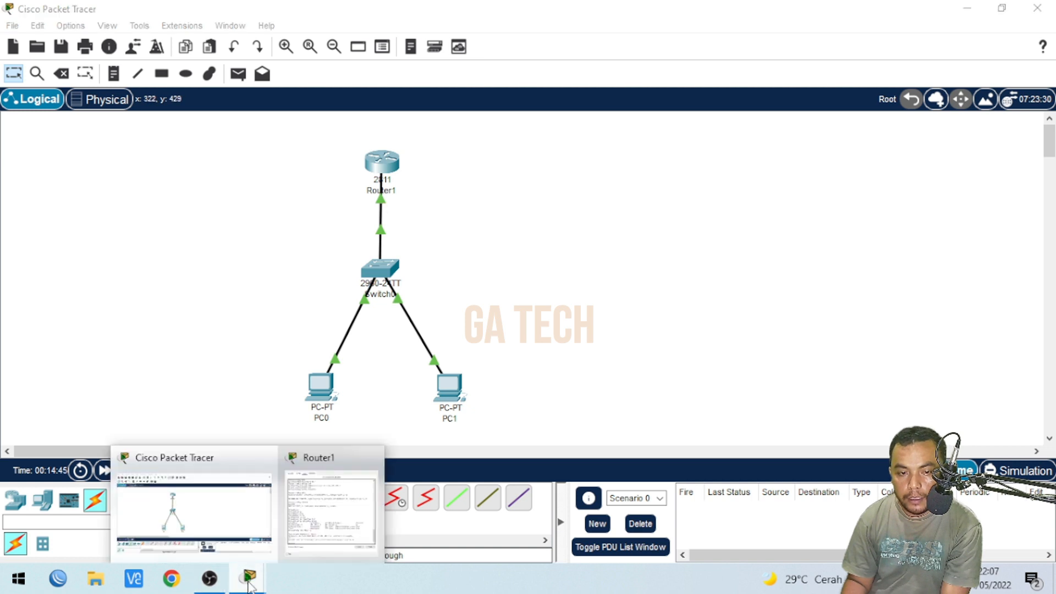
{"action": "left_click", "coordinate": [345, 522]}
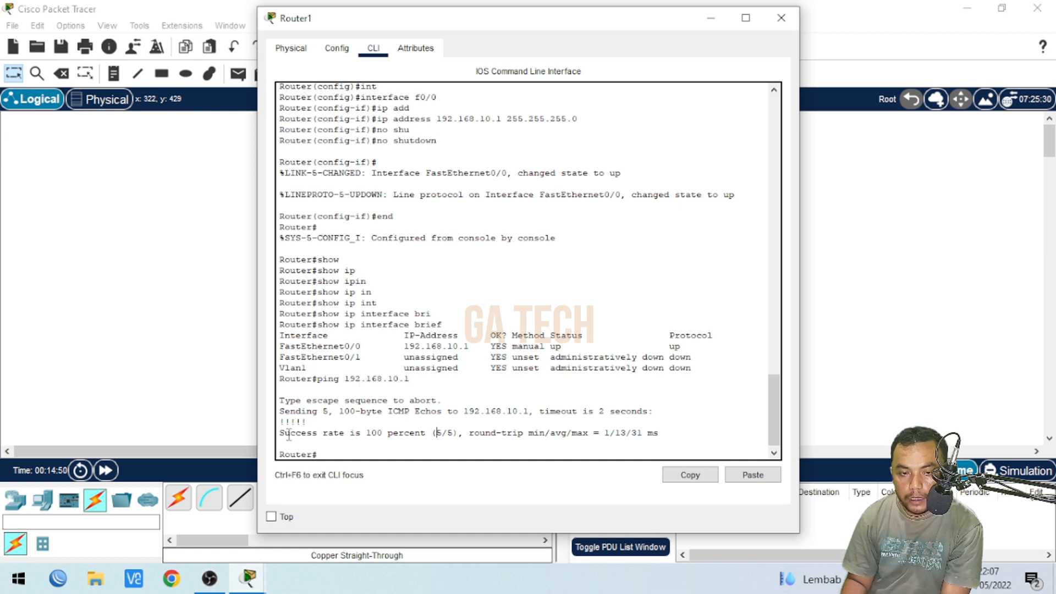
{"action": "left_click_drag", "start_coordinate": [283, 433], "coordinate": [344, 434]}
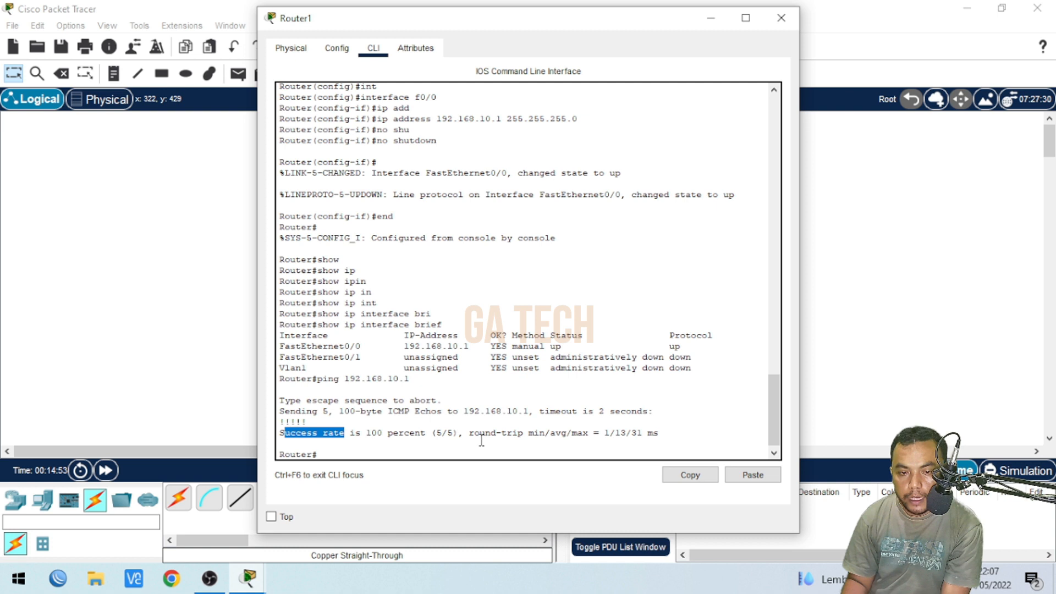
{"action": "left_click", "coordinate": [342, 440]}
{"action": "left_click", "coordinate": [205, 278]}
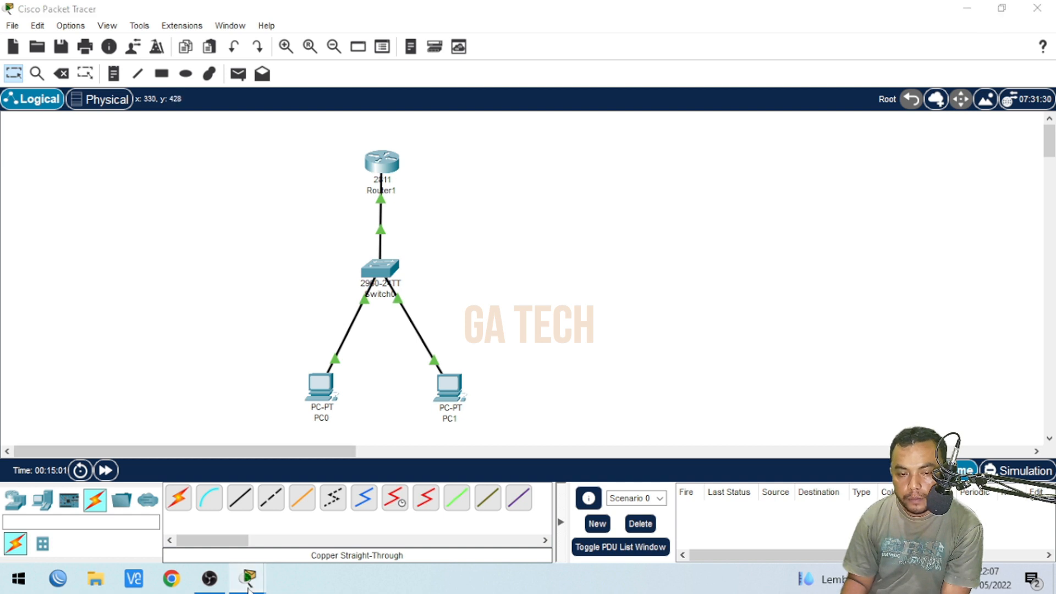
{"action": "mouse_move", "coordinate": [254, 582]}
{"action": "left_click", "coordinate": [337, 512]}
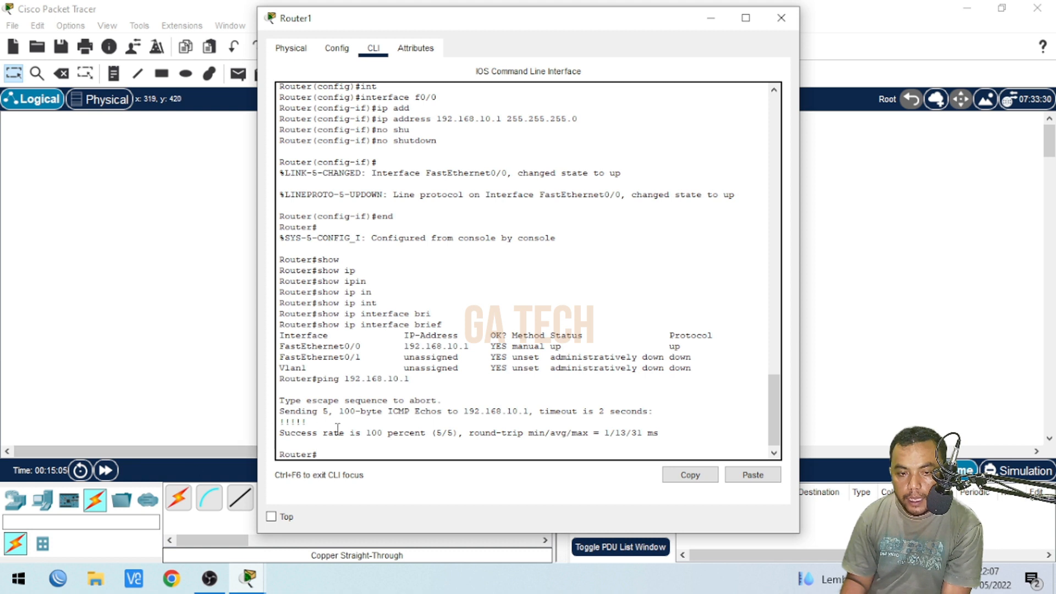
{"action": "left_click", "coordinate": [178, 280]}
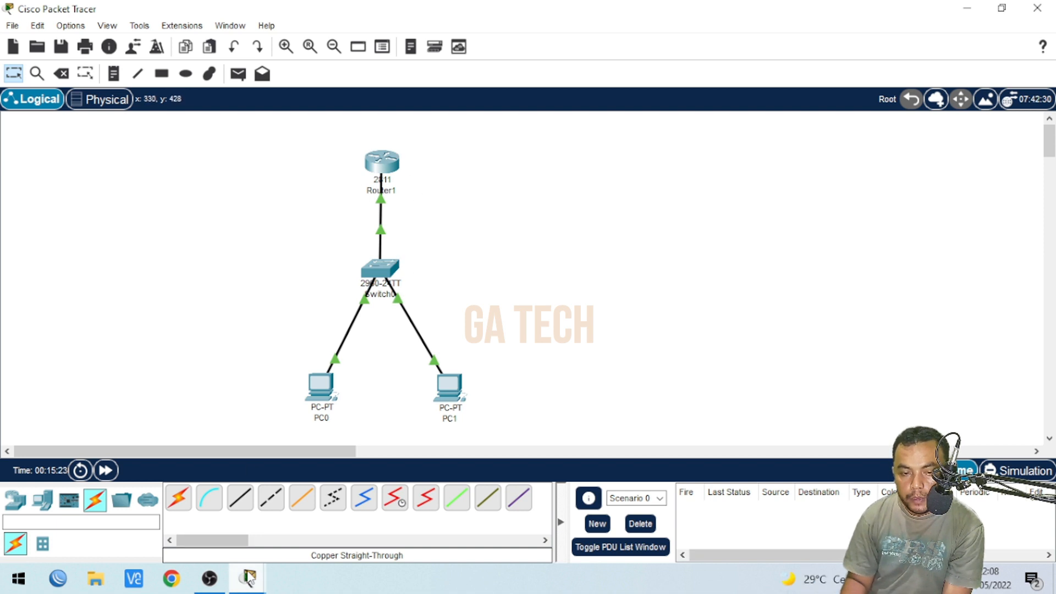
- Return to Router1's CLI and enter global configuration mode with conf t
{"action": "mouse_move", "coordinate": [249, 581]}
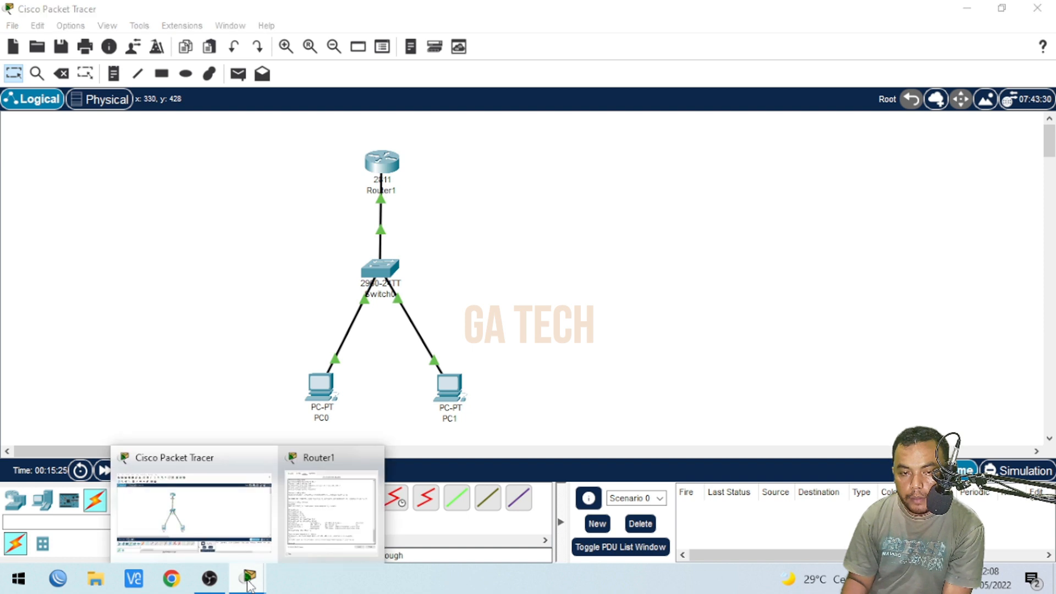
{"action": "left_click", "coordinate": [324, 497]}
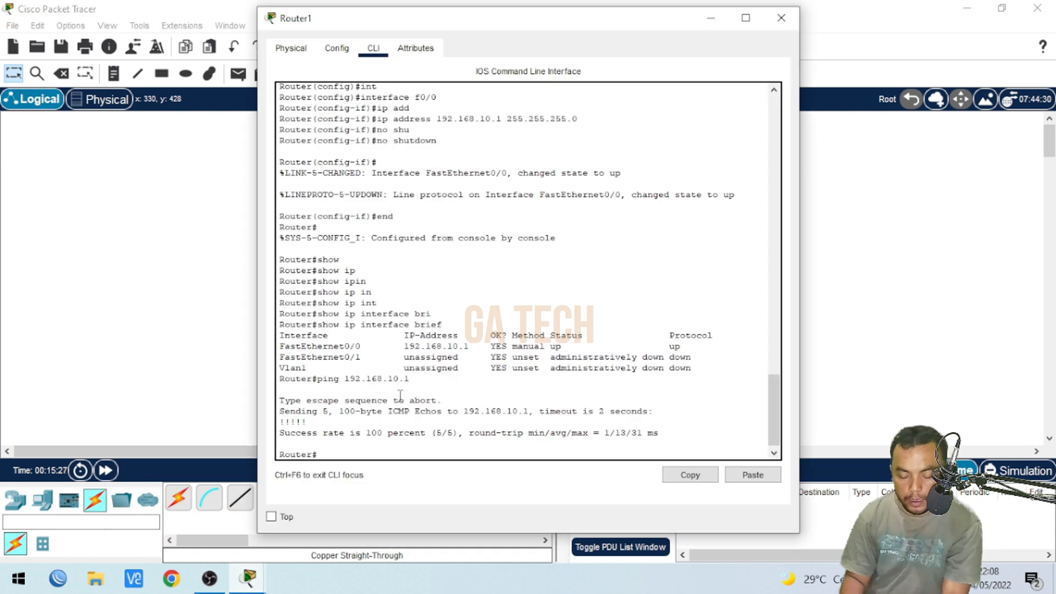
{"action": "type", "text": "conf t"}
{"action": "key", "text": "Return"}
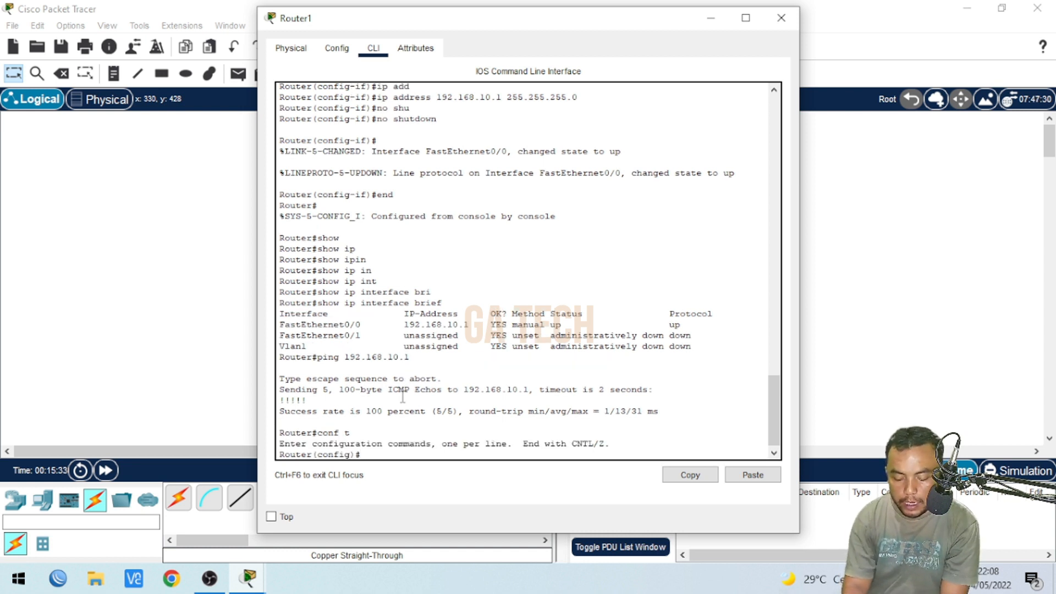
- Create a DHCP pool named smk on the router with the ip dhcp pool command
{"action": "type", "text": "ip dhc"}
{"action": "key", "text": "Tab"}
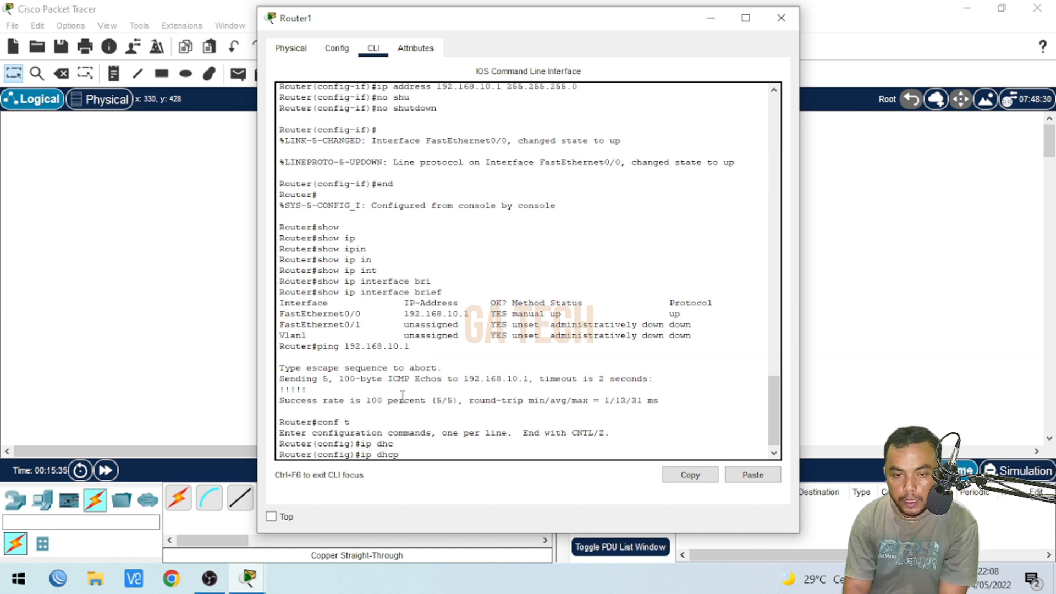
{"action": "type", "text": "po"}
{"action": "key", "text": "Tab"}
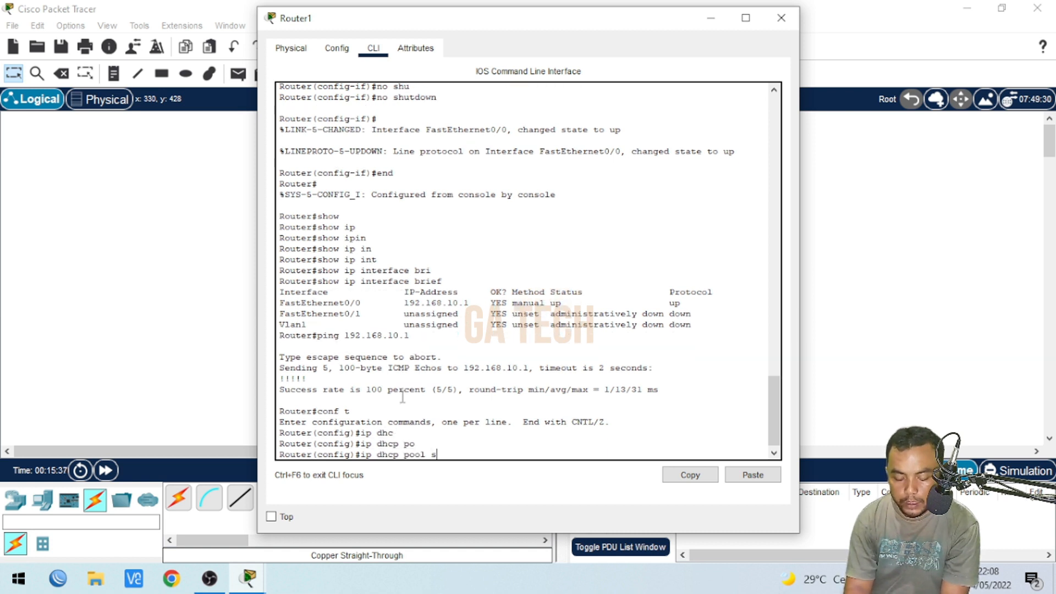
{"action": "key", "text": "Return"}
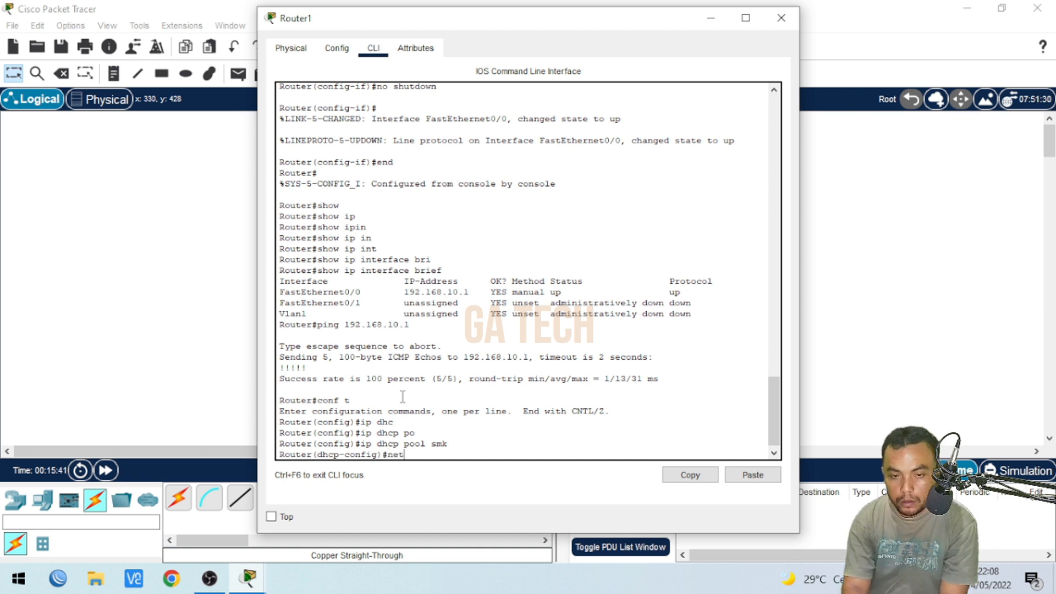
- Assign network 192.168.10.0 with mask 255.255.255.0 to the smk DHCP pool
{"action": "type", "text": "net"}
{"action": "key", "text": "Tab"}
{"action": "type", "text": "192.168.10.0"}
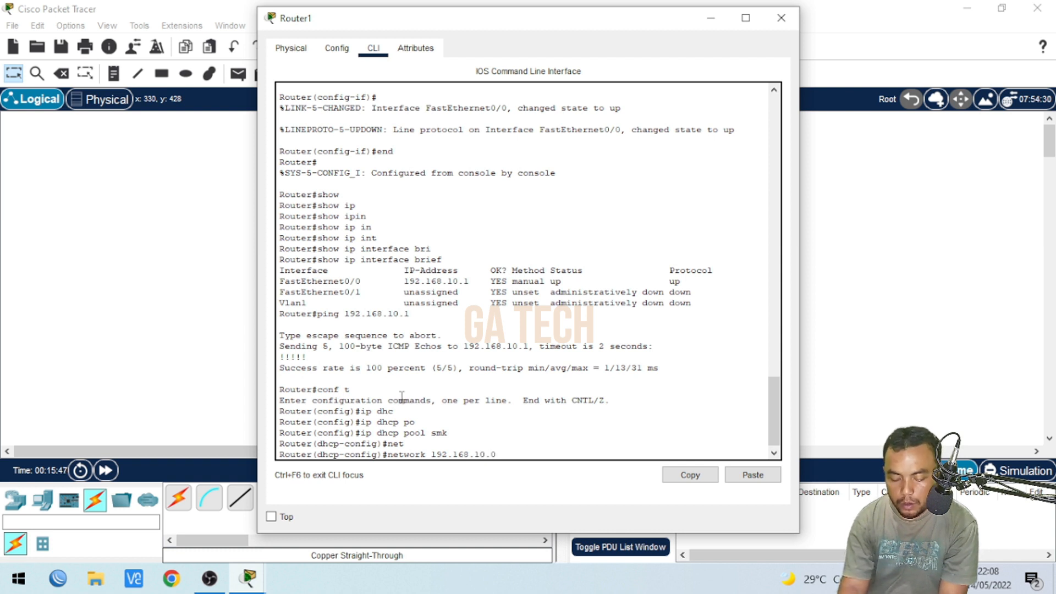
{"action": "type", "text": " 255.255.255.0"}
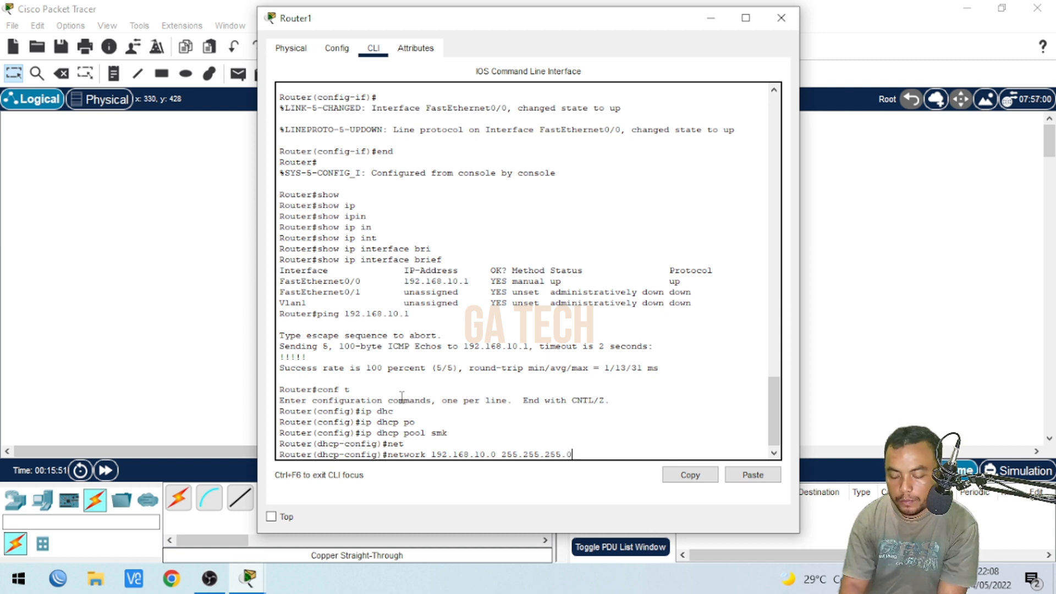
{"action": "key", "text": "Return"}
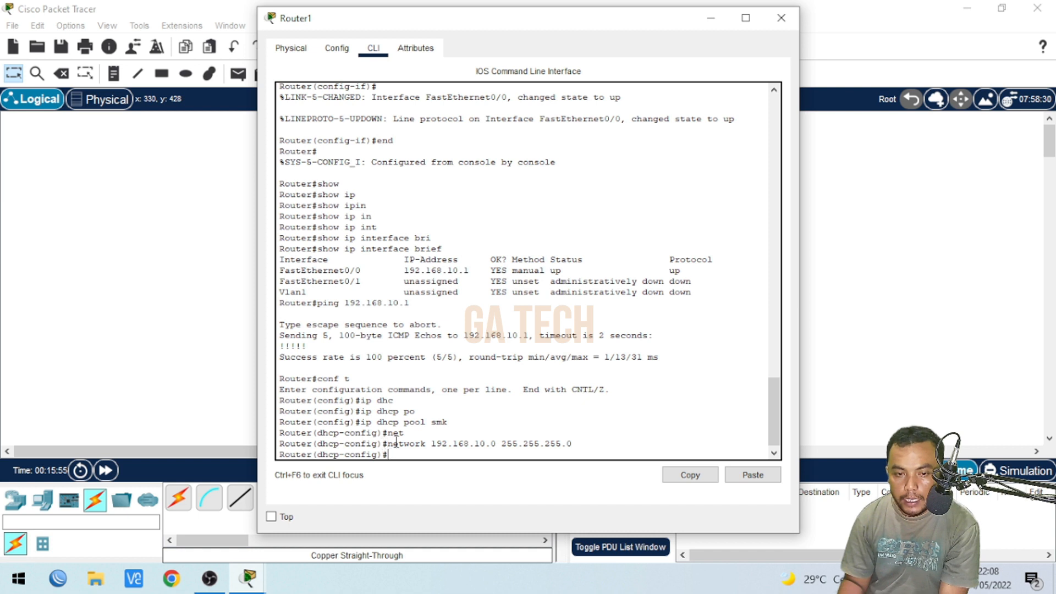
{"action": "left_click_drag", "start_coordinate": [396, 441], "coordinate": [576, 442]}
- Open PC0's IP configuration from the topology and set its IPv4 addressing to DHCP
{"action": "left_click", "coordinate": [203, 288]}
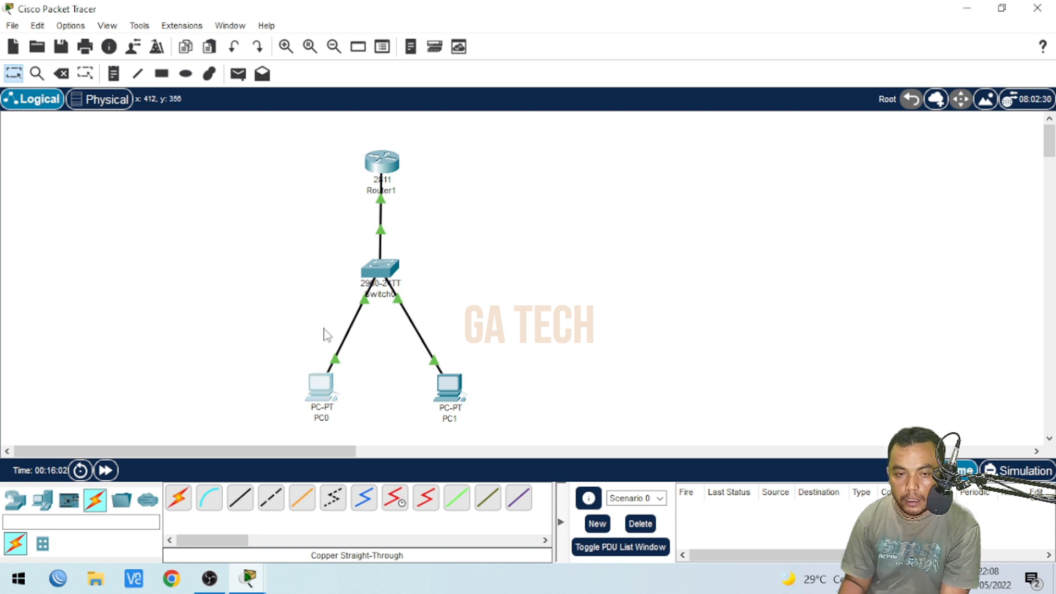
{"action": "left_click", "coordinate": [320, 384]}
{"action": "left_click", "coordinate": [383, 51]}
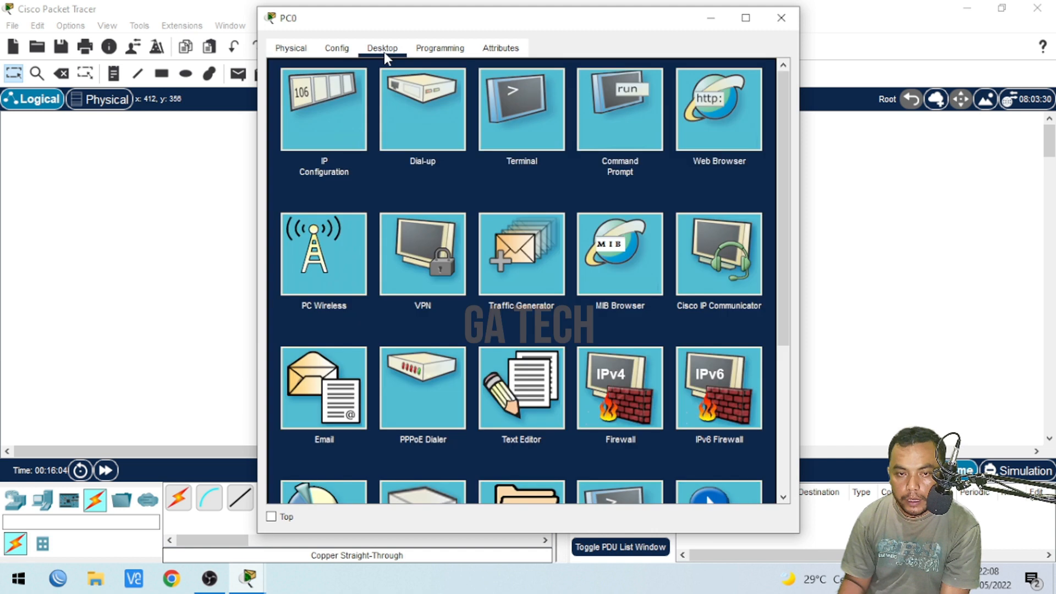
{"action": "left_click", "coordinate": [332, 101]}
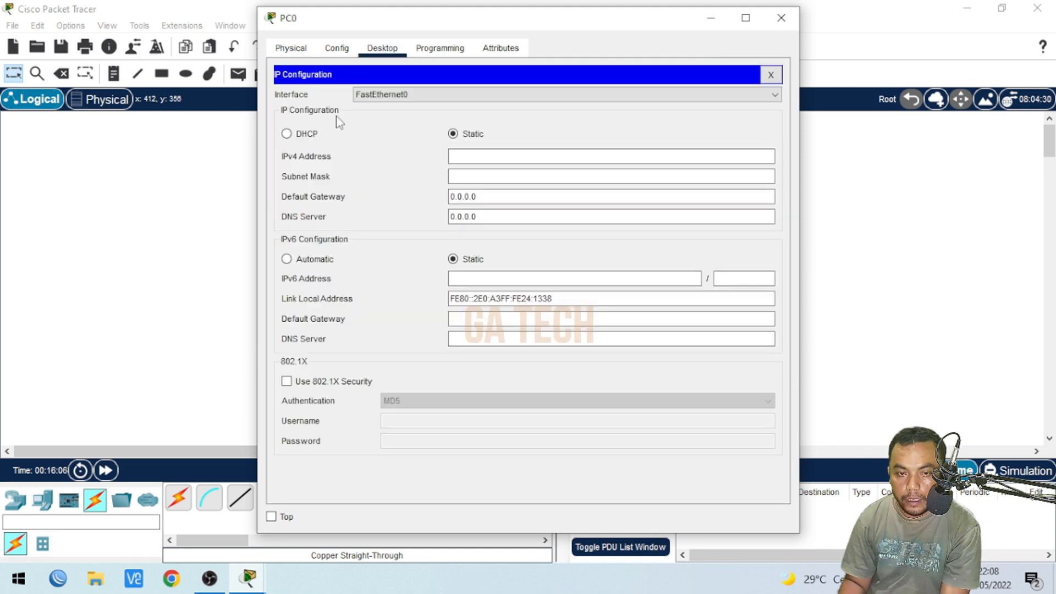
{"action": "left_click", "coordinate": [287, 133]}
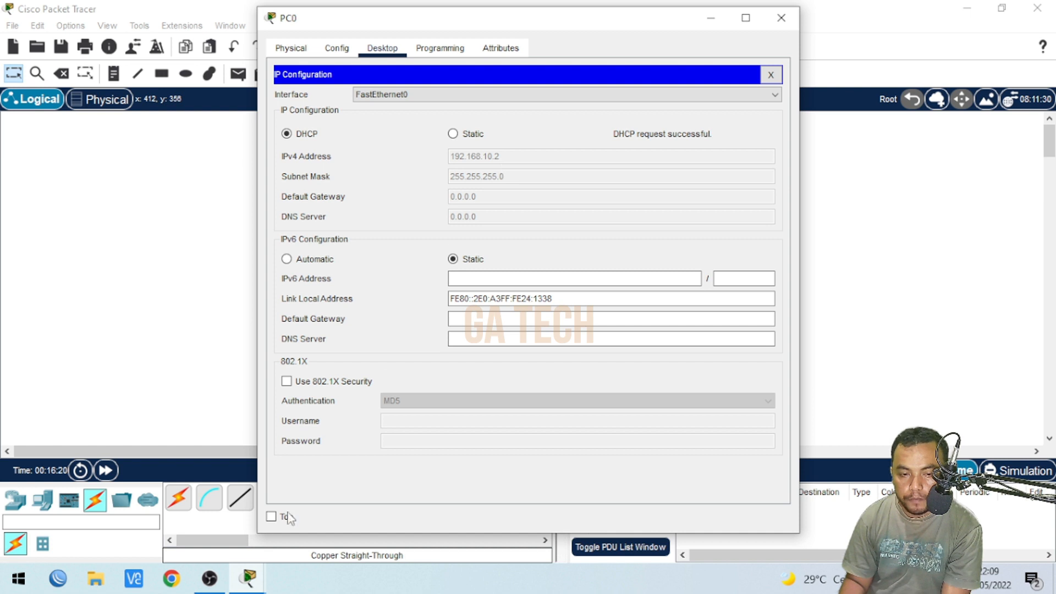
- Open PC1's IP configuration from the topology and set its IPv4 addressing to DHCP
{"action": "left_click", "coordinate": [174, 327]}
{"action": "left_click", "coordinate": [449, 390]}
{"action": "left_click", "coordinate": [382, 48]}
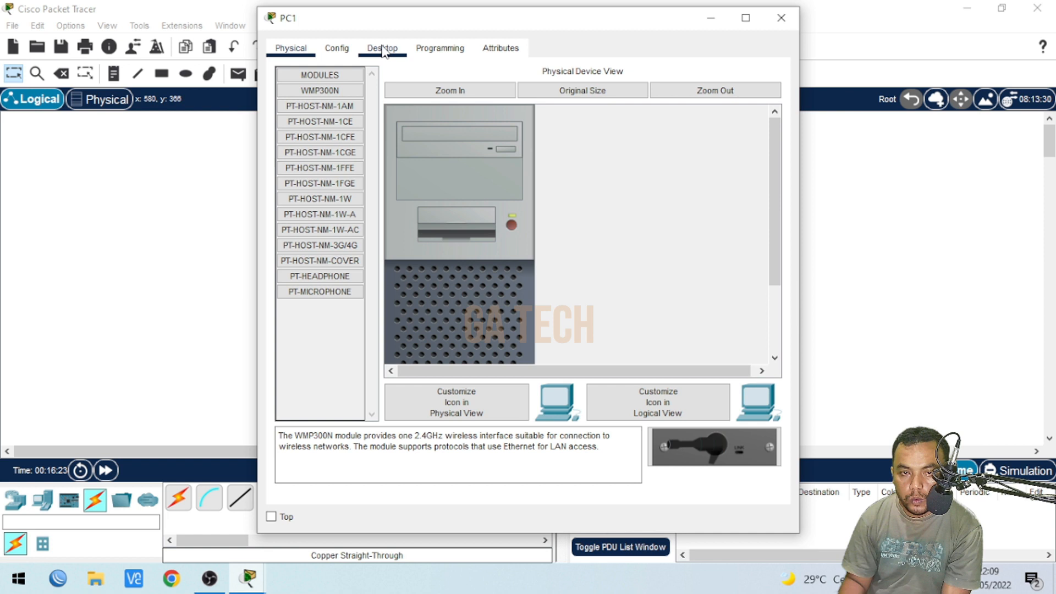
{"action": "left_click", "coordinate": [321, 116]}
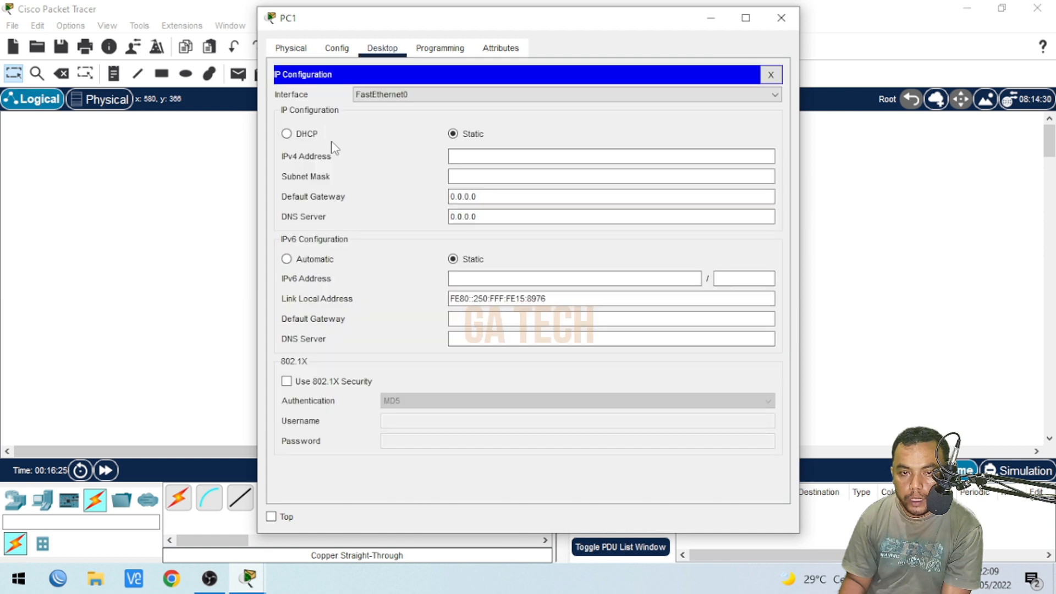
{"action": "left_click", "coordinate": [287, 134]}
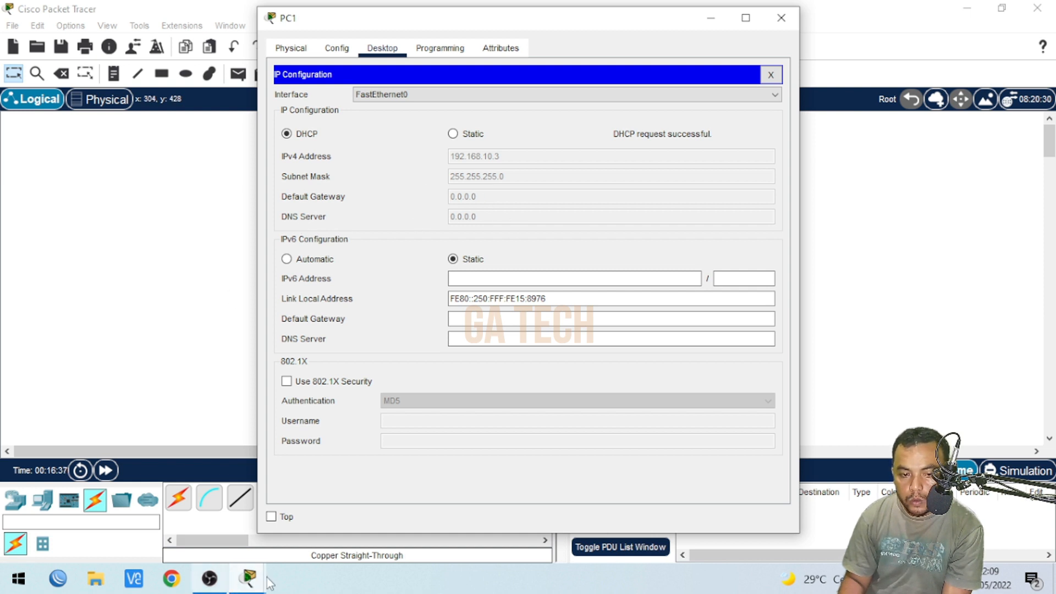
- Return to Router1's CLI and set the DHCP pool's default router to 192.168.10.1 with the default-router command
{"action": "left_click", "coordinate": [192, 326]}
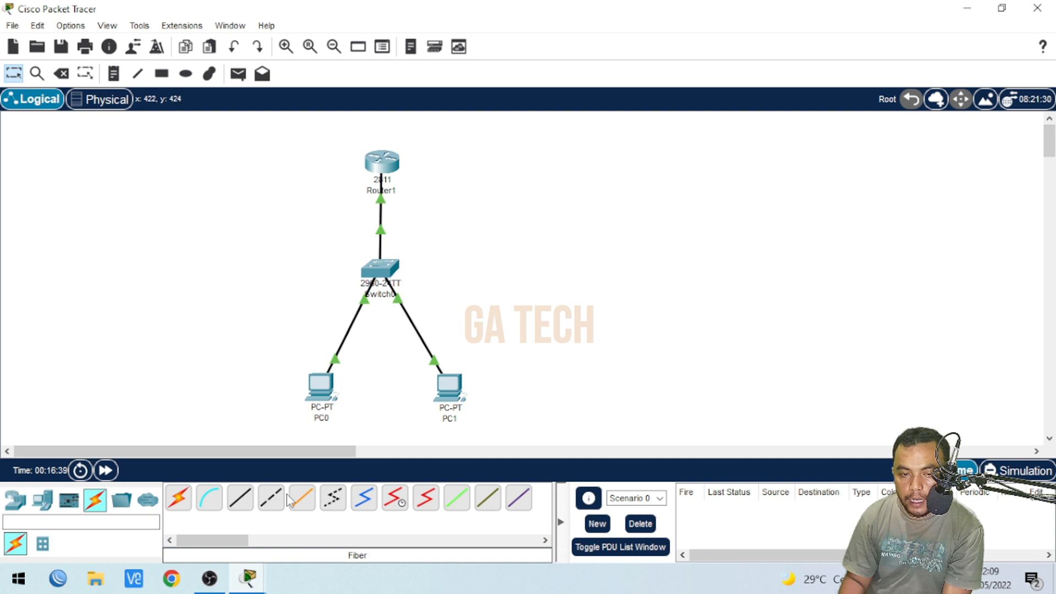
{"action": "left_click", "coordinate": [248, 582]}
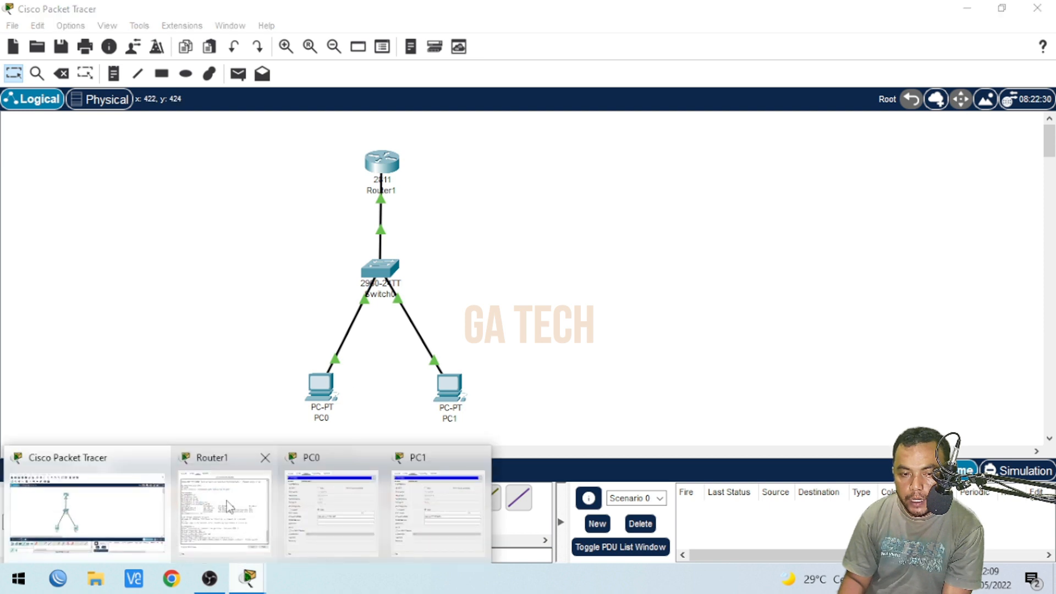
{"action": "left_click", "coordinate": [230, 507]}
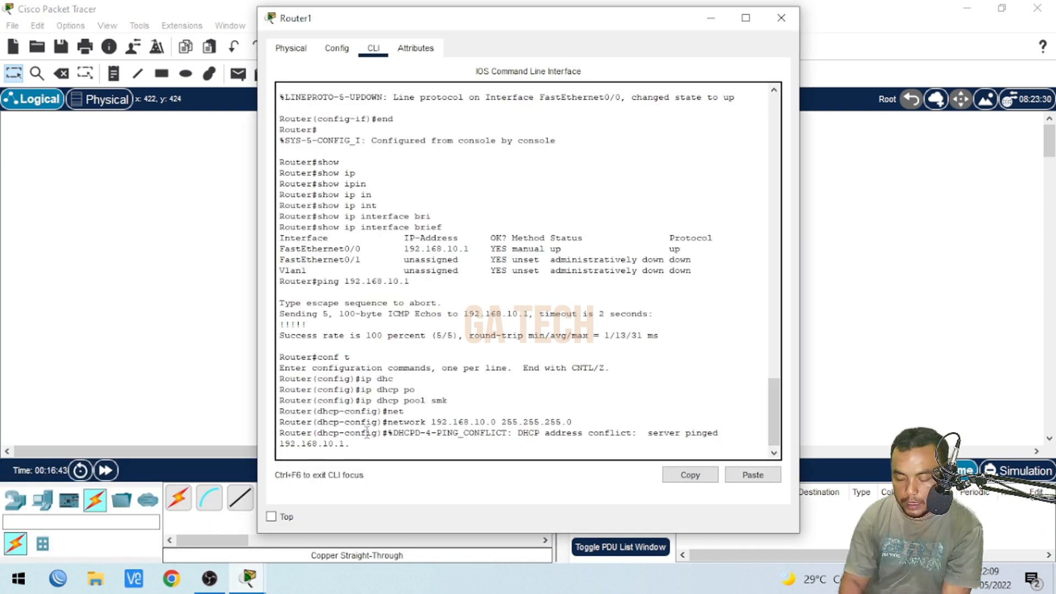
{"action": "key", "text": "Return"}
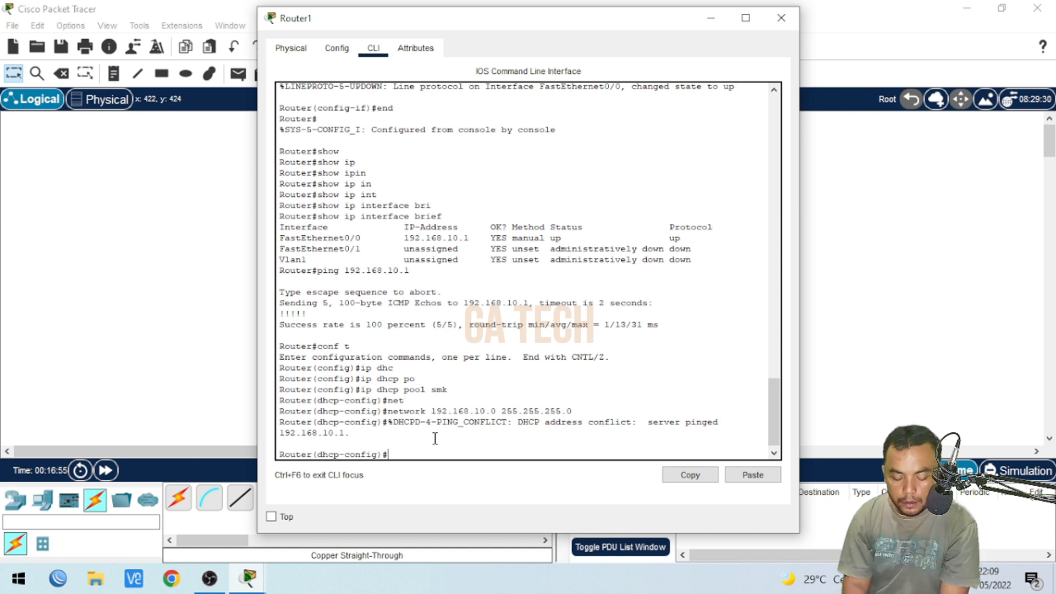
{"action": "key", "text": "Tab"}
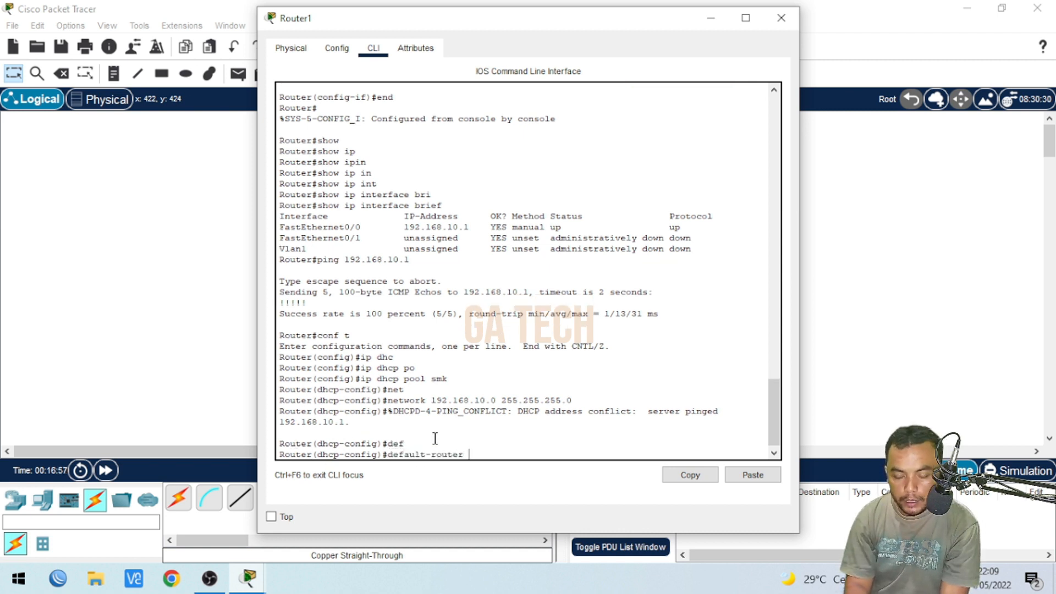
{"action": "type", "text": "192.168.10.1"}
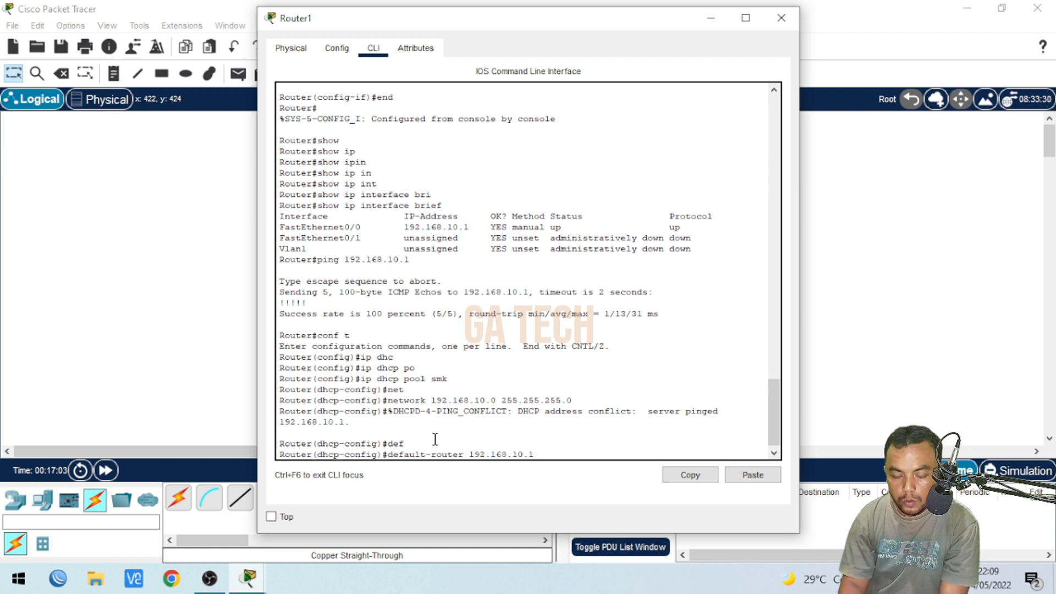
{"action": "key", "text": "Return"}
- Set the DHCP pool's DNS server to 192.168.10.1 with the dns-server command
{"action": "type", "text": "dn"}
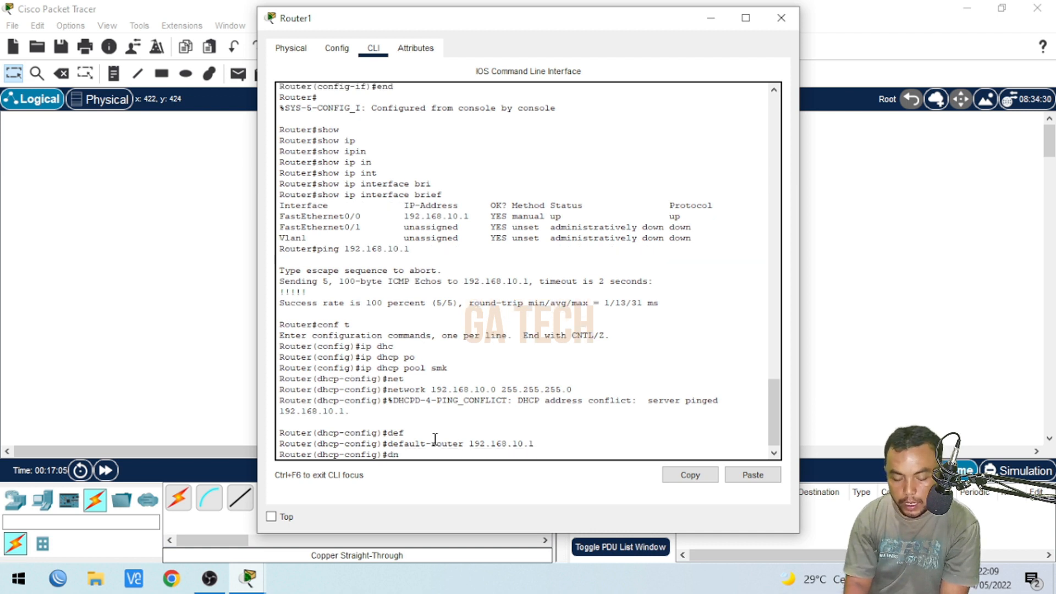
{"action": "type", "text": "s"}
{"action": "key", "text": "Tab"}
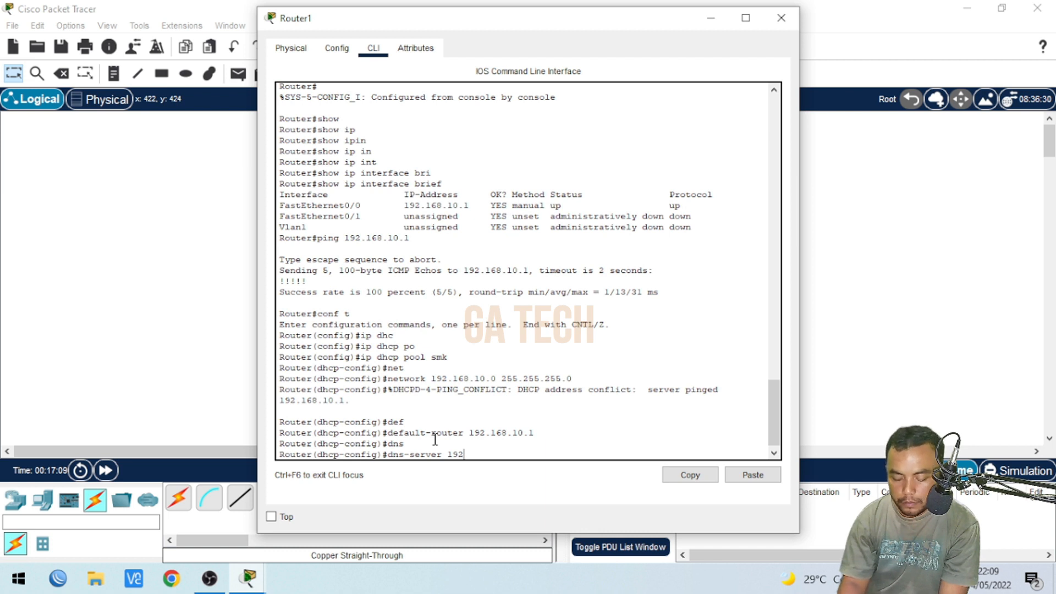
{"action": "type", "text": "192.168.10.1"}
{"action": "key", "text": "Return"}
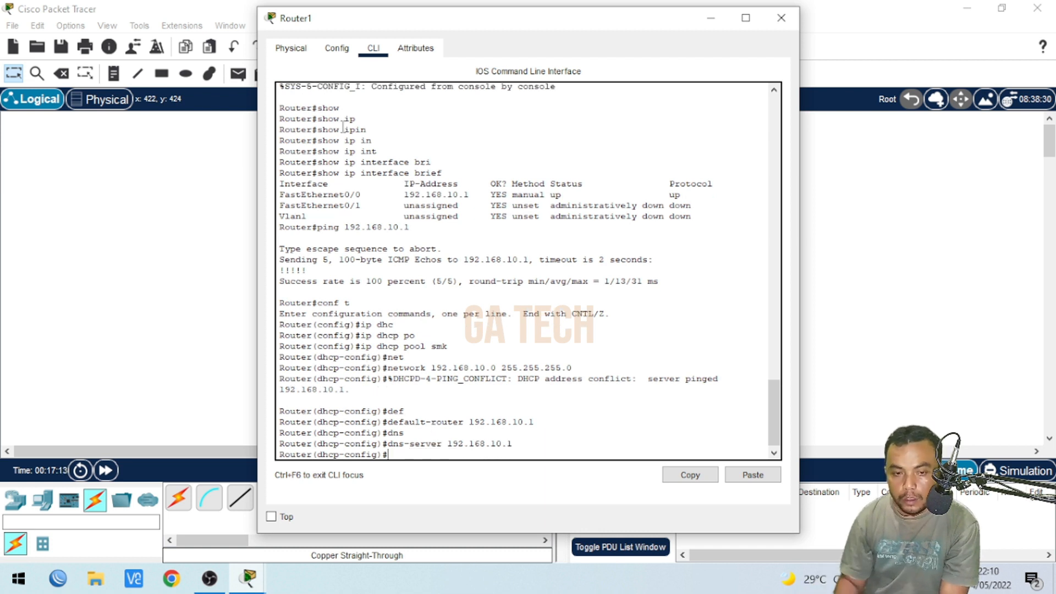
- Renew PC0's DHCP lease by switching its IPv4 addressing to Static and back to DHCP
{"action": "key", "text": "alt+F4"}
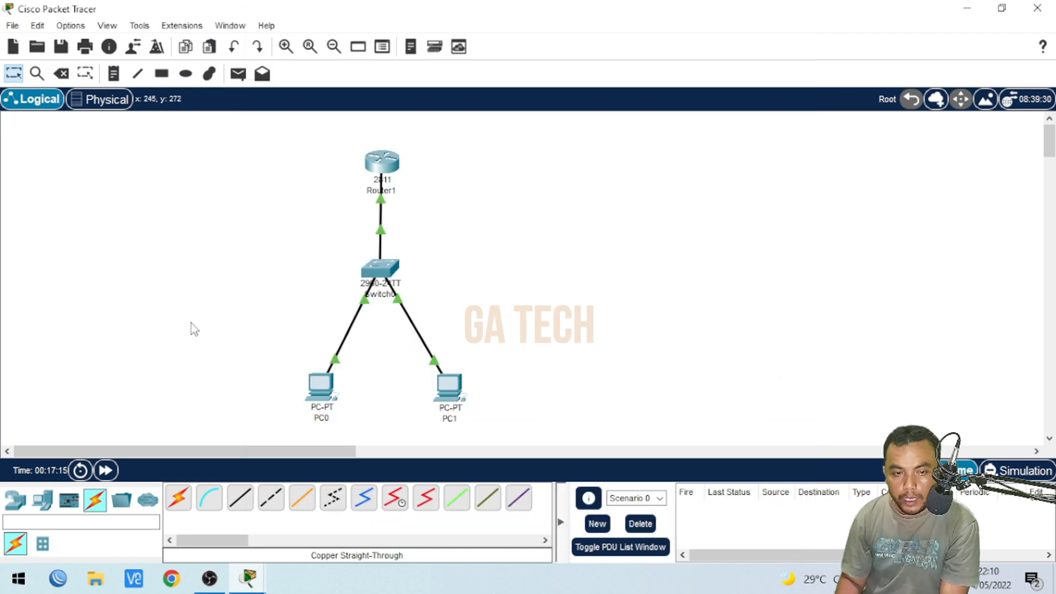
{"action": "left_click", "coordinate": [322, 392]}
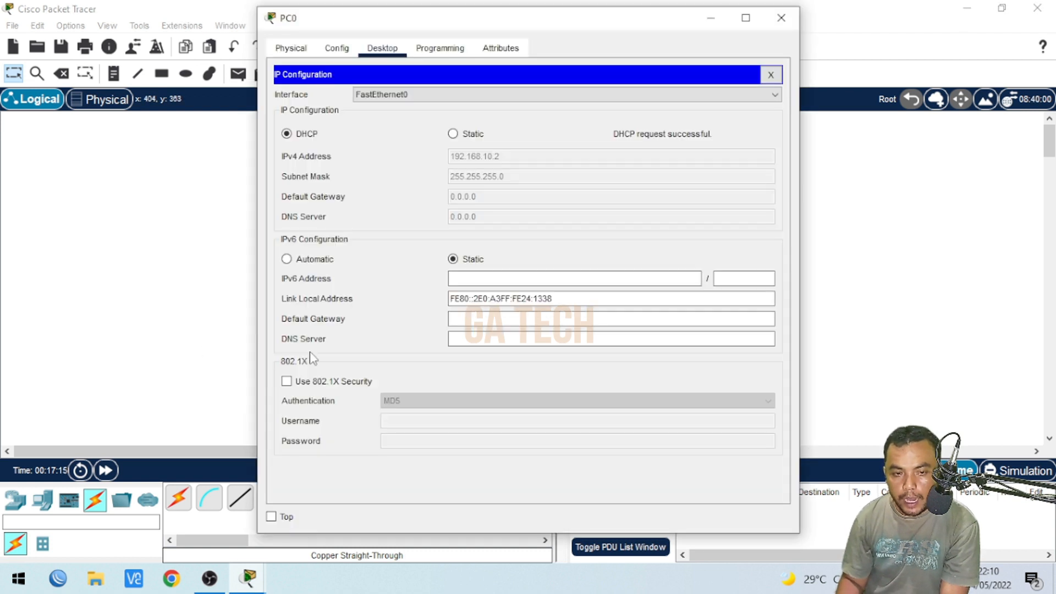
{"action": "left_click", "coordinate": [453, 135]}
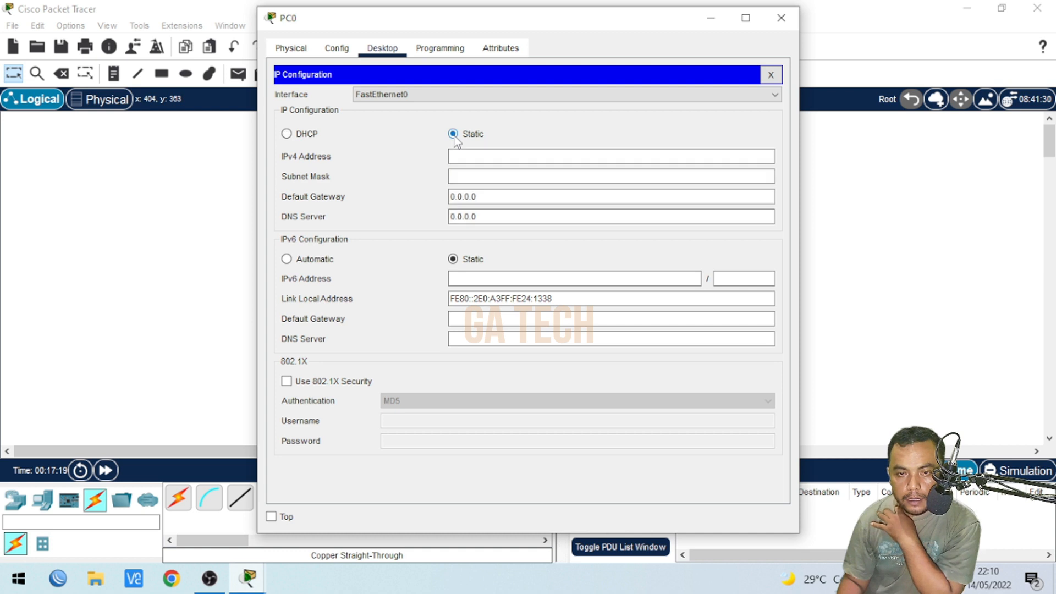
{"action": "left_click", "coordinate": [287, 134]}
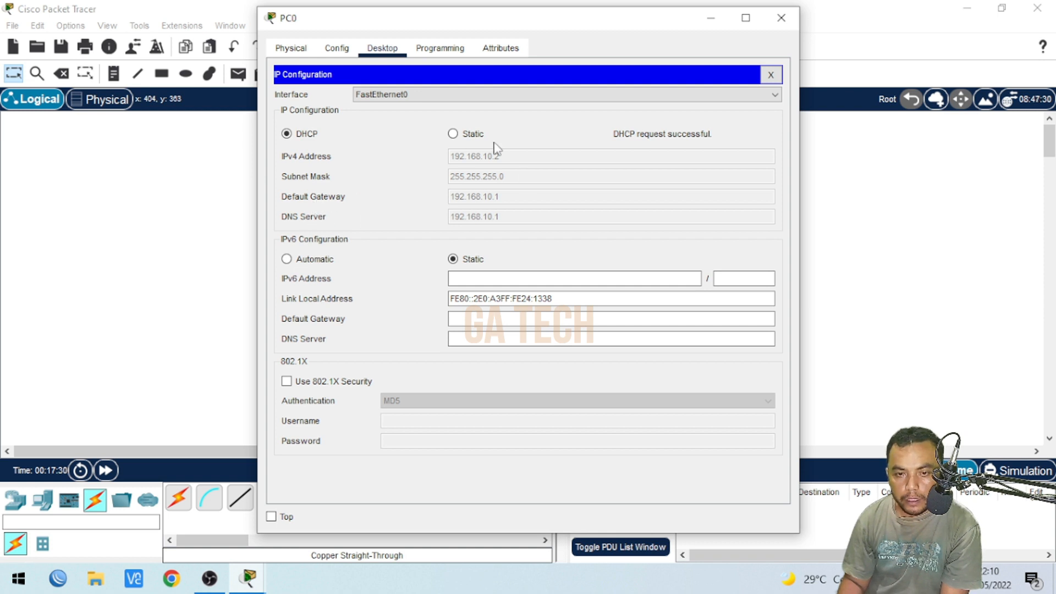
{"action": "left_click", "coordinate": [183, 384]}
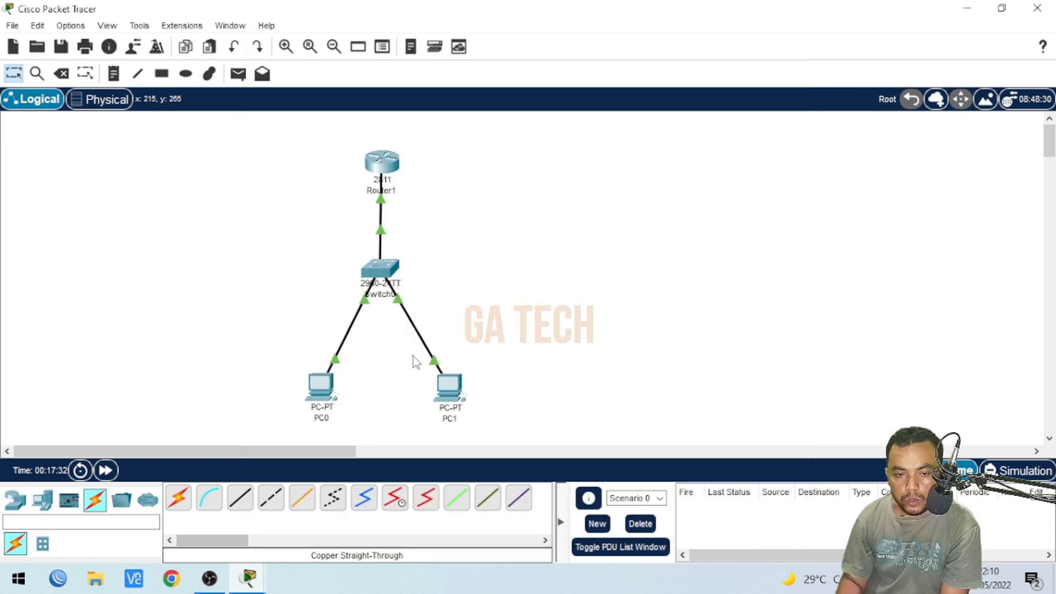
- Renew PC1's DHCP lease by switching its IPv4 addressing to Static and back to DHCP
{"action": "left_click", "coordinate": [451, 388]}
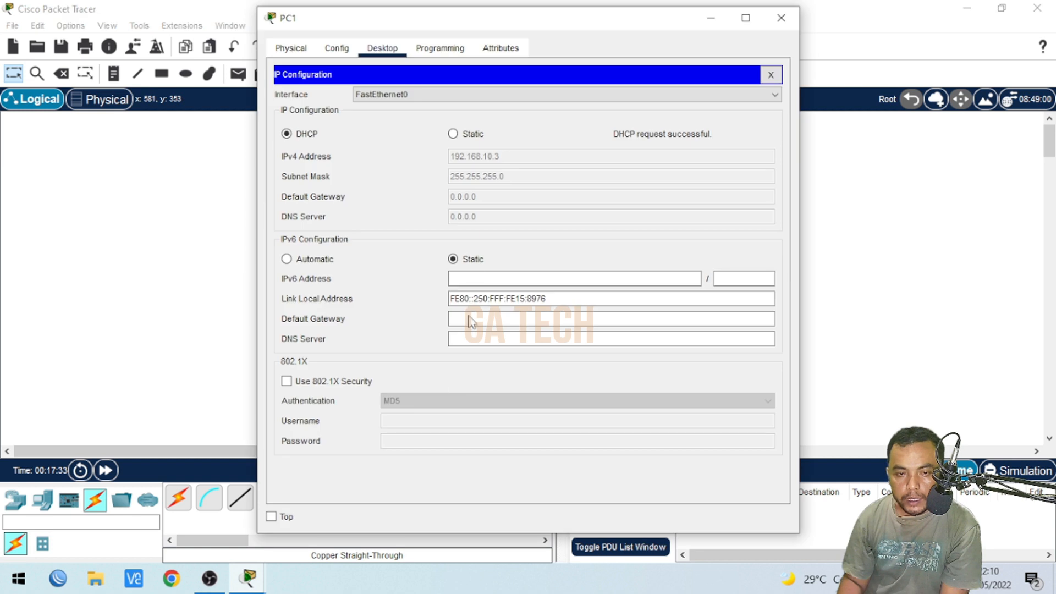
{"action": "left_click", "coordinate": [453, 134]}
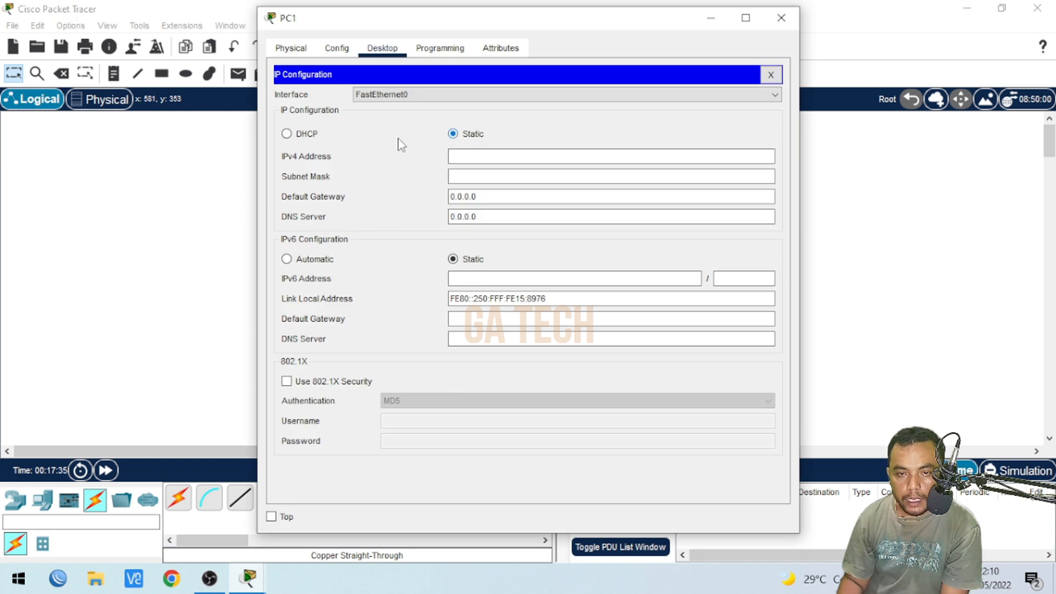
{"action": "left_click", "coordinate": [287, 134]}
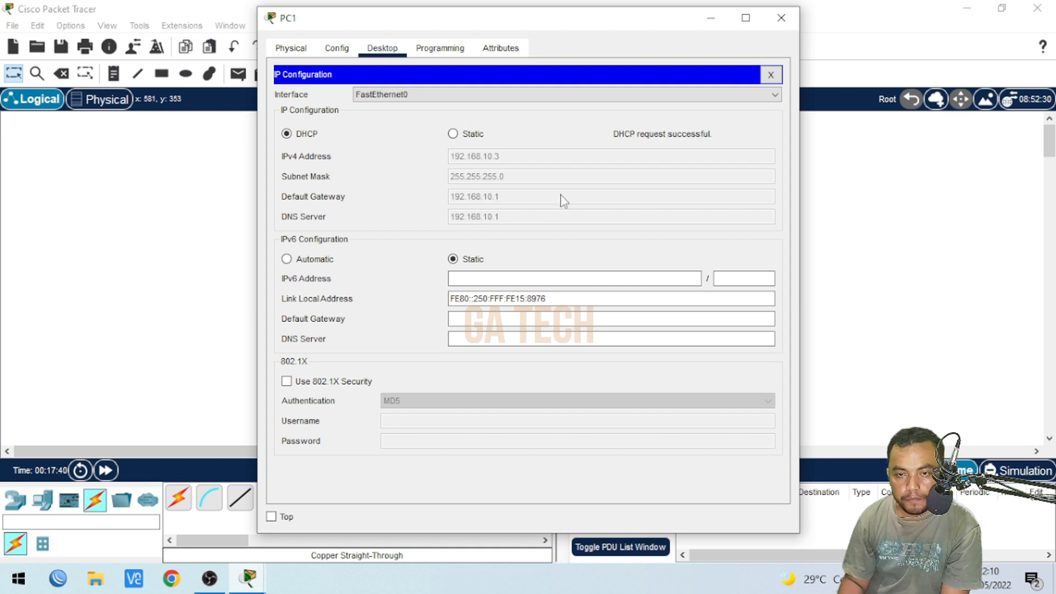
{"action": "left_click", "coordinate": [137, 204]}
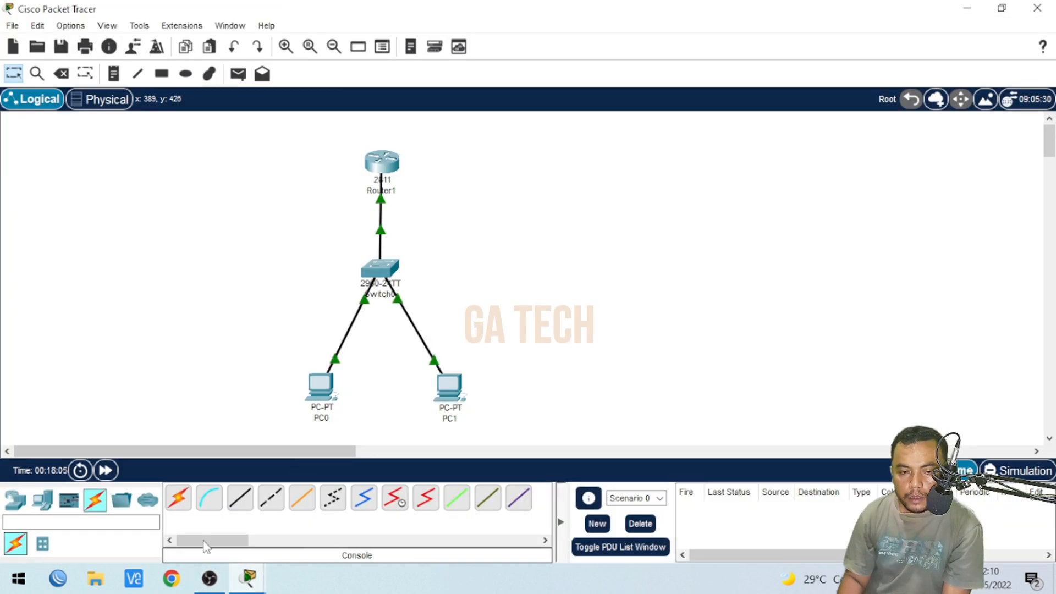
- Open PC0's Command Prompt in place of its IP configuration and check its addresses with ipconfig
{"action": "left_click", "coordinate": [321, 387]}
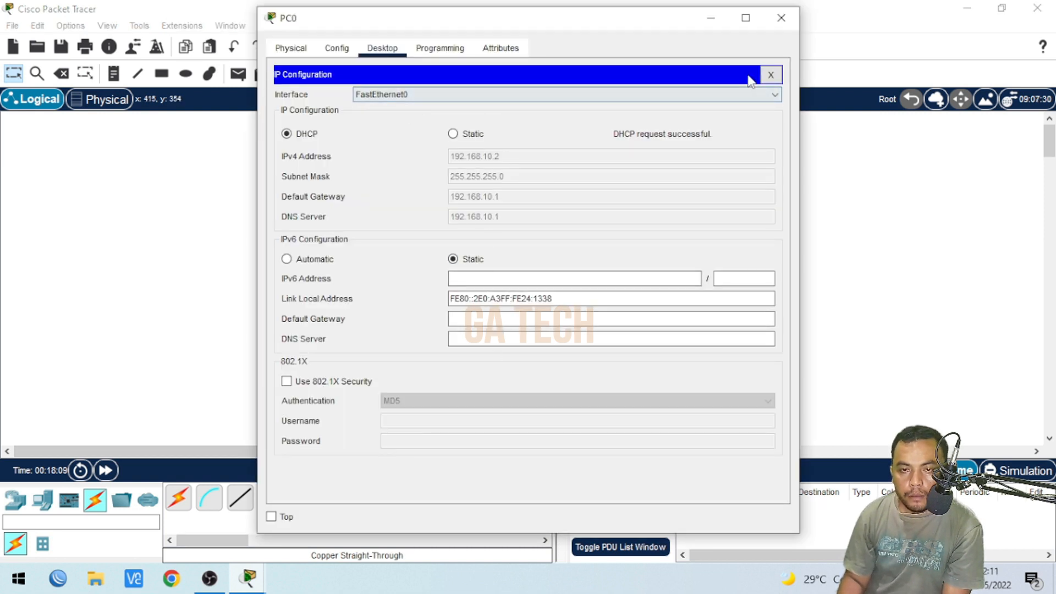
{"action": "left_click", "coordinate": [771, 74]}
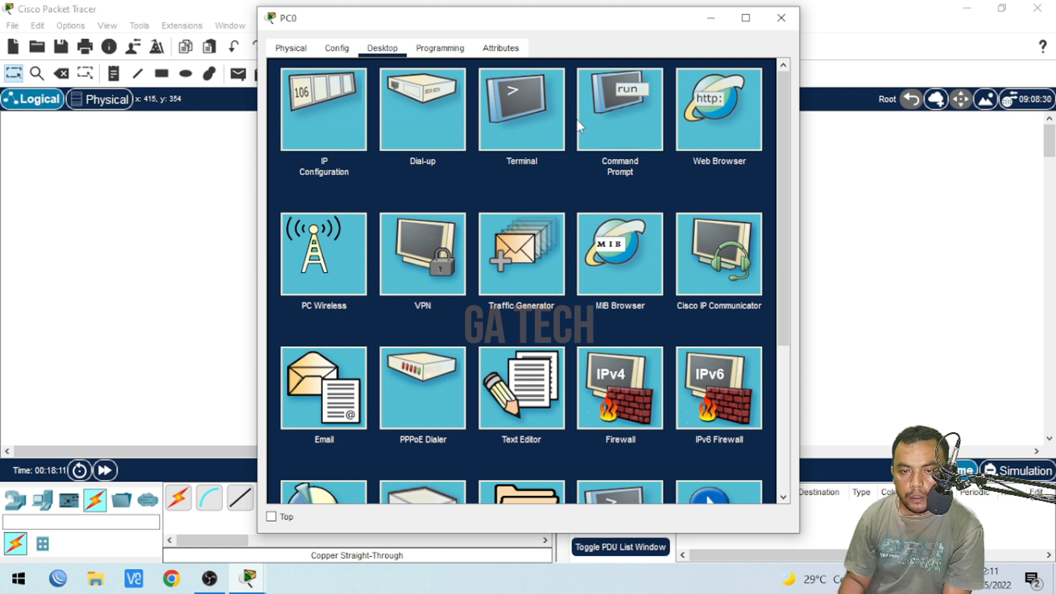
{"action": "left_click", "coordinate": [624, 108]}
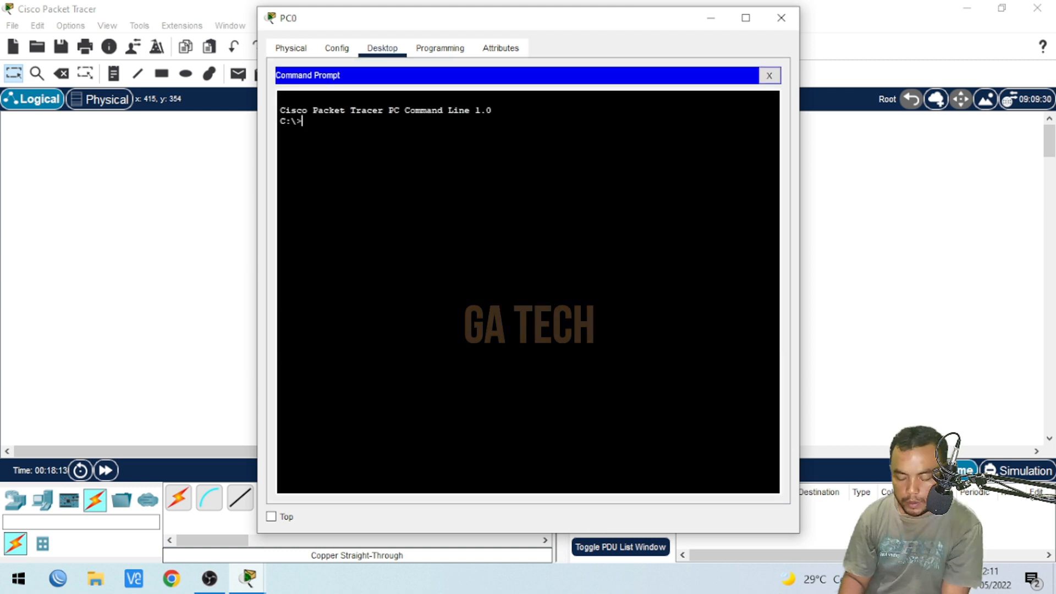
{"action": "type", "text": "ipconfi"}
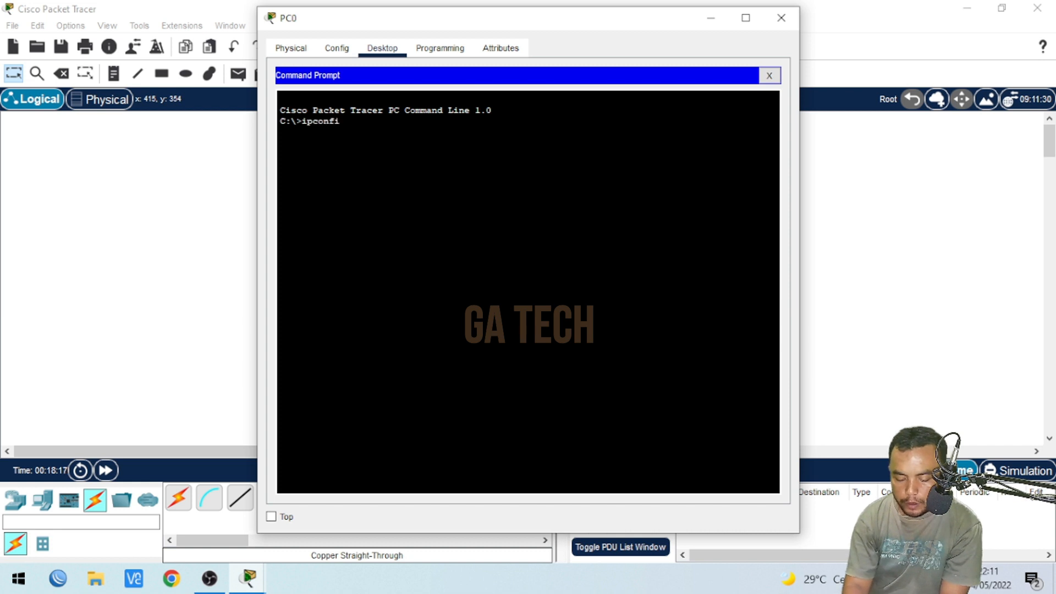
{"action": "type", "text": "g"}
{"action": "key", "text": "Return"}
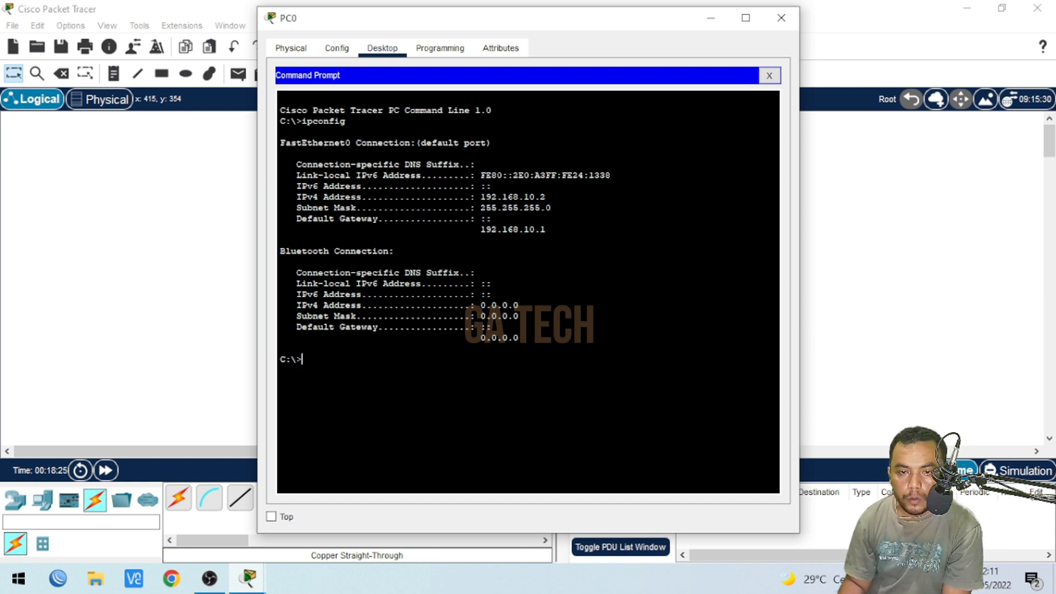
{"action": "left_click_drag", "start_coordinate": [419, 27], "coordinate": [103, 13]}
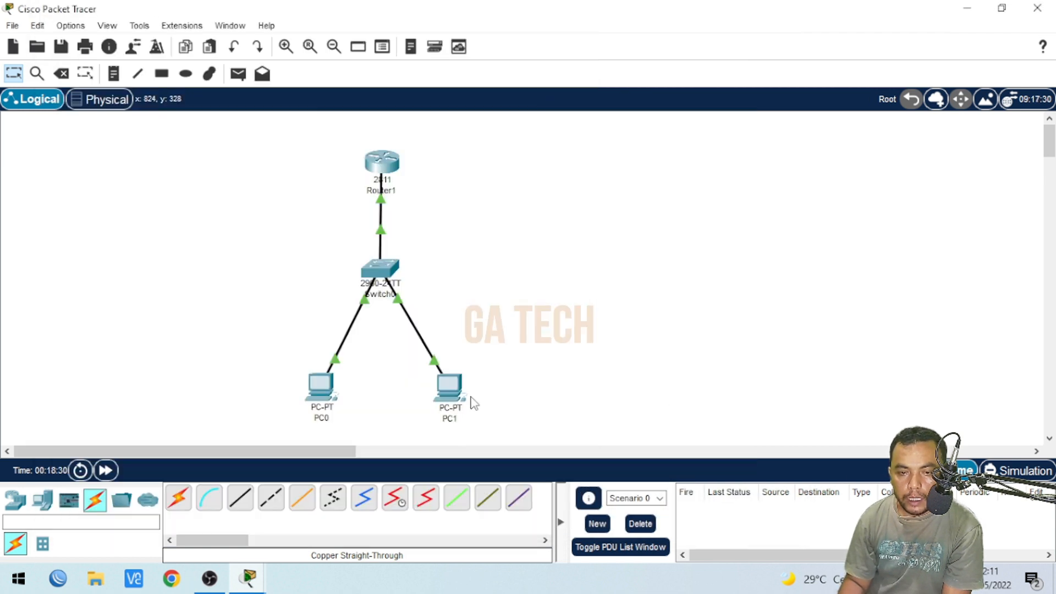
- Open PC1's Command Prompt in place of its IP configuration and check its addresses with ipconfig
{"action": "left_click", "coordinate": [448, 388]}
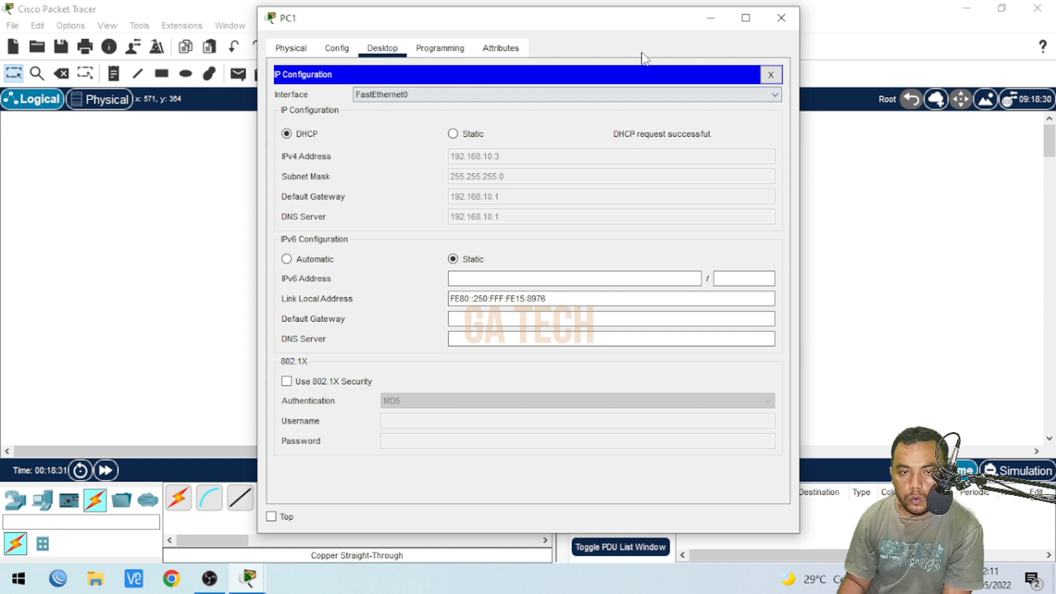
{"action": "left_click", "coordinate": [771, 75]}
{"action": "left_click", "coordinate": [619, 118]}
{"action": "left_click_drag", "start_coordinate": [370, 28], "coordinate": [638, 30]}
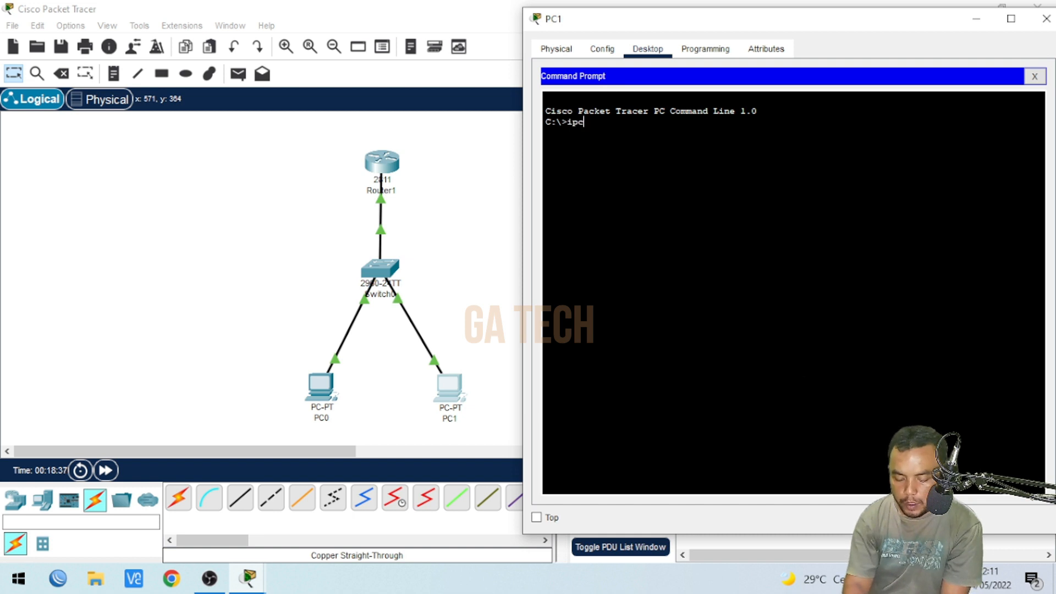
{"action": "type", "text": "ipconfig"}
{"action": "key", "text": "Return"}
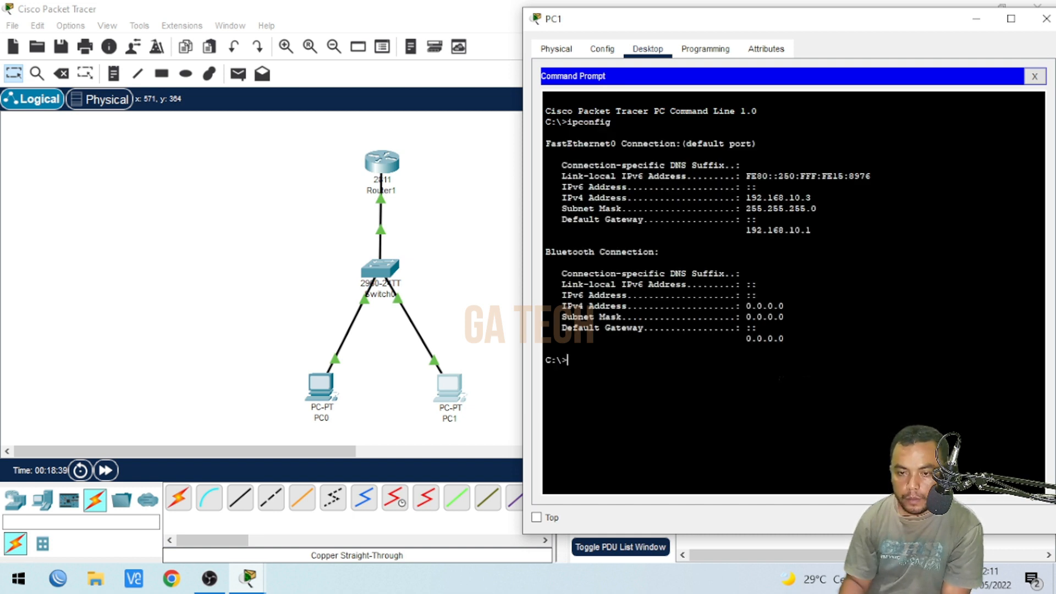
- Place PC0's window beside PC1's and ping PC1 at 192.168.10.3 from PC0's Command Prompt
{"action": "mouse_move", "coordinate": [254, 576]}
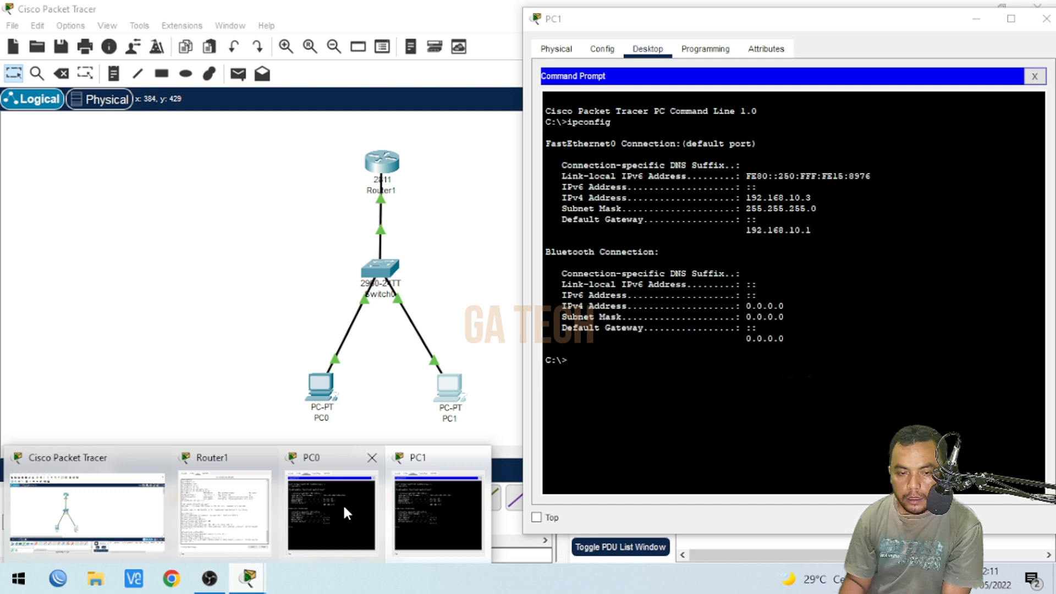
{"action": "left_click", "coordinate": [346, 513]}
{"action": "left_click_drag", "start_coordinate": [347, 23], "coordinate": [292, 24]}
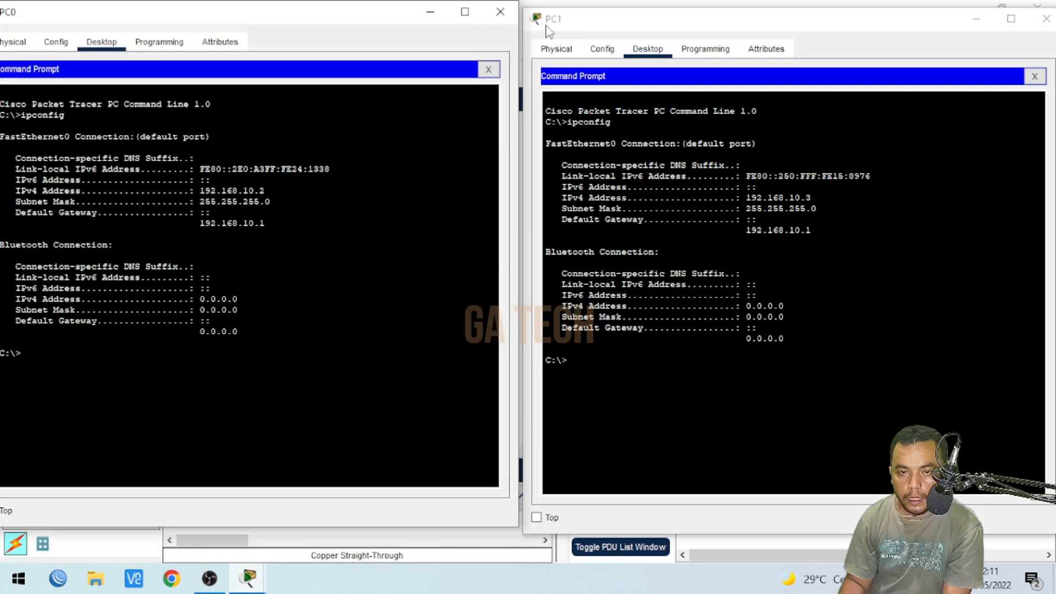
{"action": "mouse_move", "coordinate": [361, 19]}
{"action": "left_mouse_down"}
{"action": "mouse_move", "coordinate": [359, 51]}
{"action": "mouse_move", "coordinate": [352, 11]}
{"action": "left_mouse_up"}
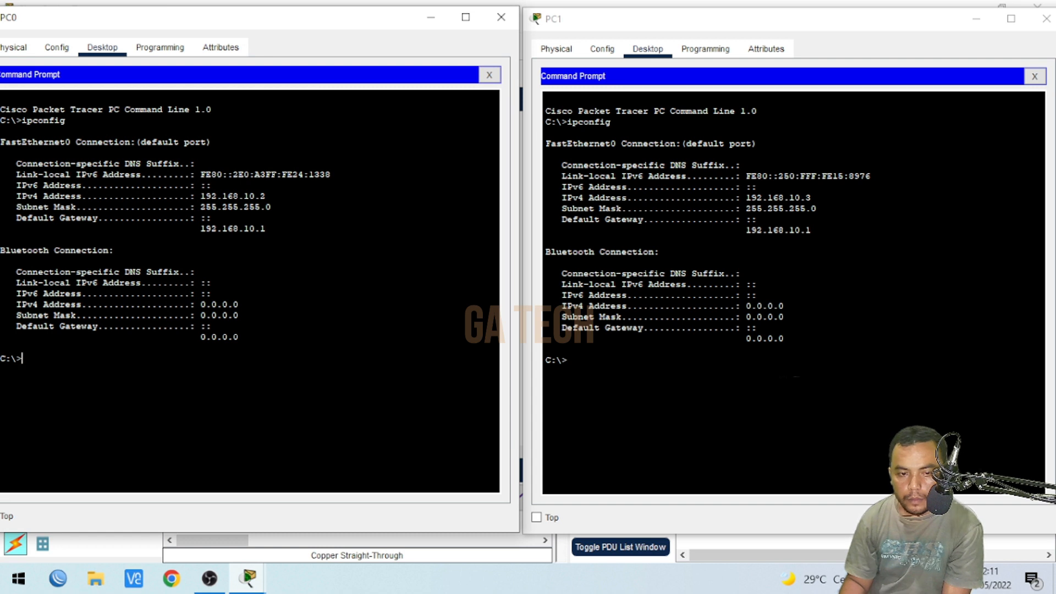
{"action": "type", "text": "ping 1"}
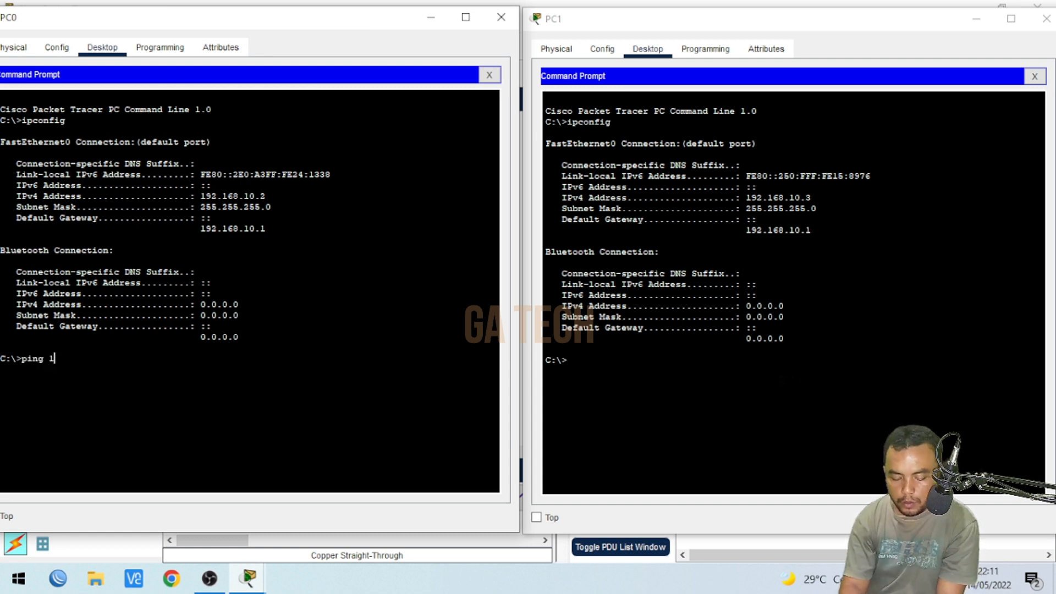
{"action": "type", "text": "92.168."}
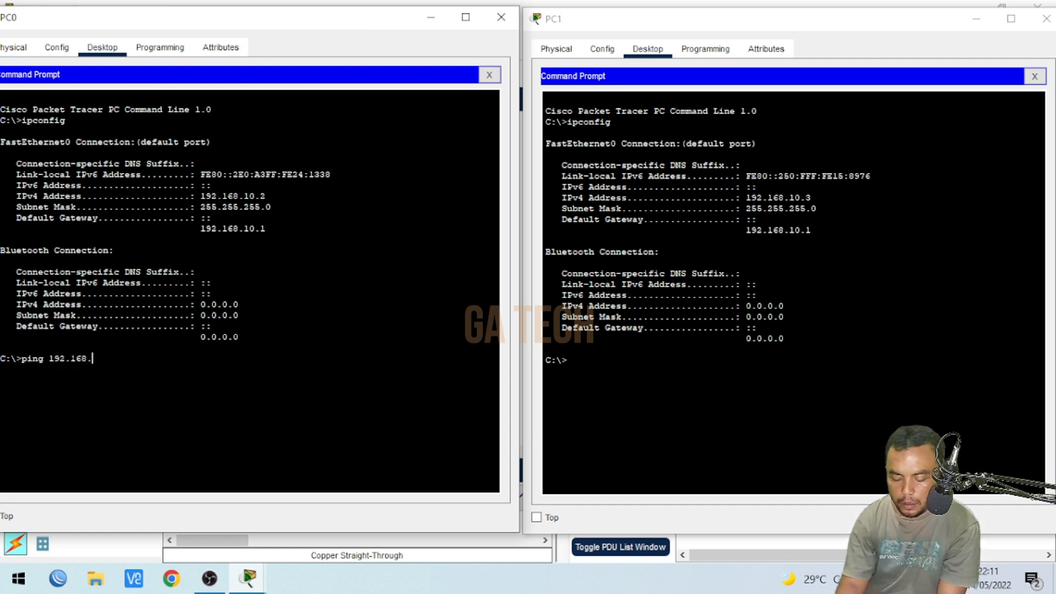
{"action": "type", "text": "10.3"}
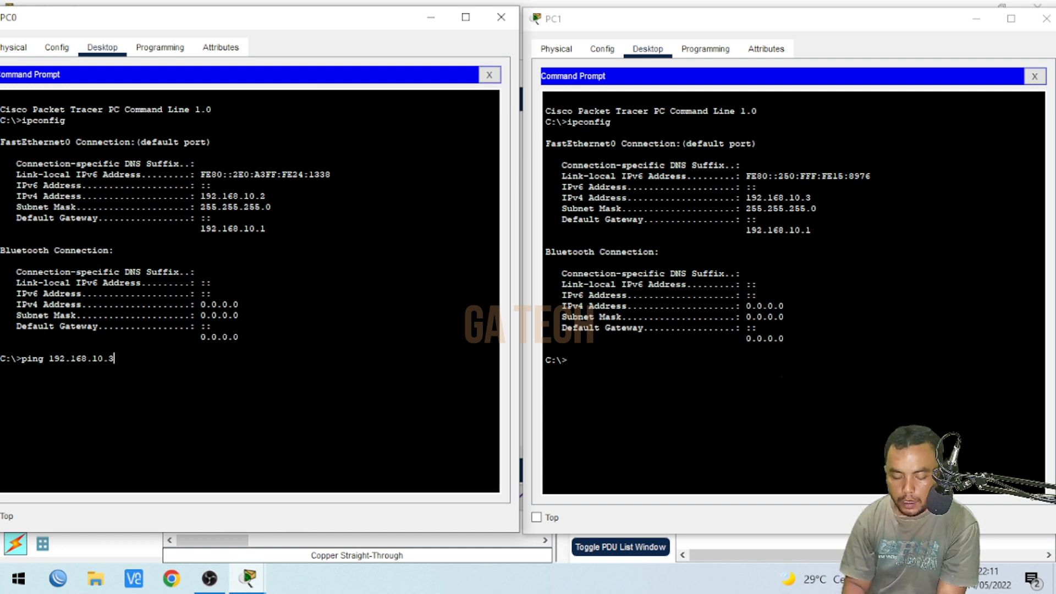
{"action": "key", "text": "Return"}
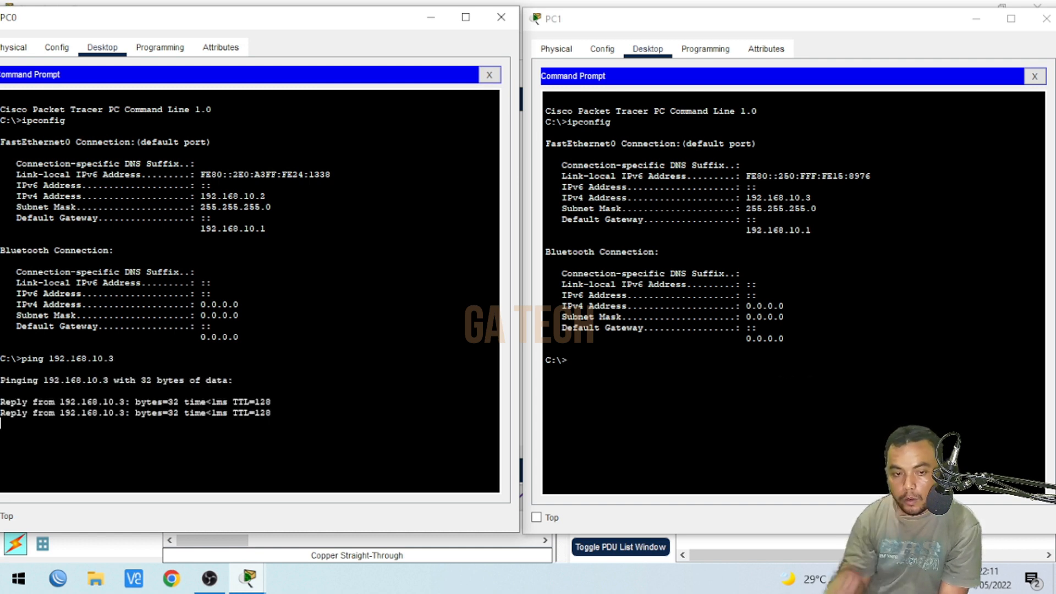
- Ping PC0 at 192.168.10.2 from PC1's Command Prompt, and put both PC windows away
{"action": "left_click", "coordinate": [784, 378]}
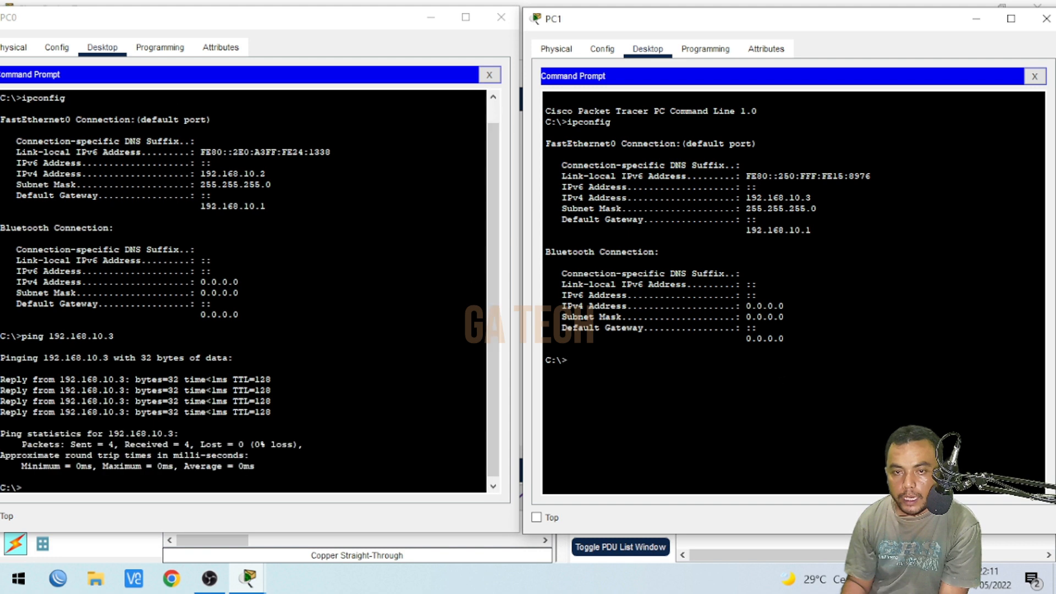
{"action": "type", "text": "ping 192.168"}
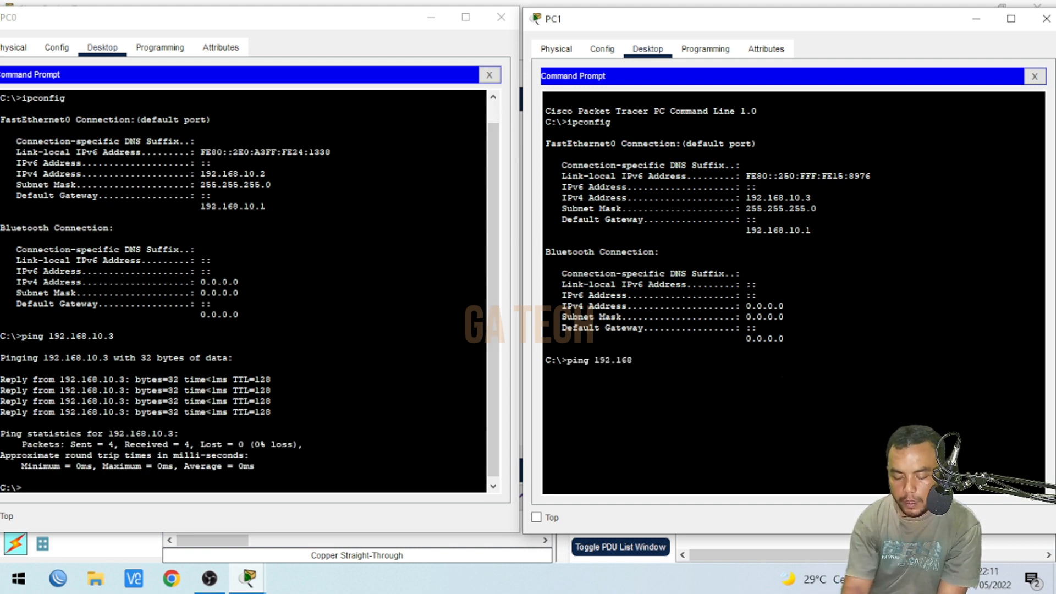
{"action": "type", "text": ".10.2"}
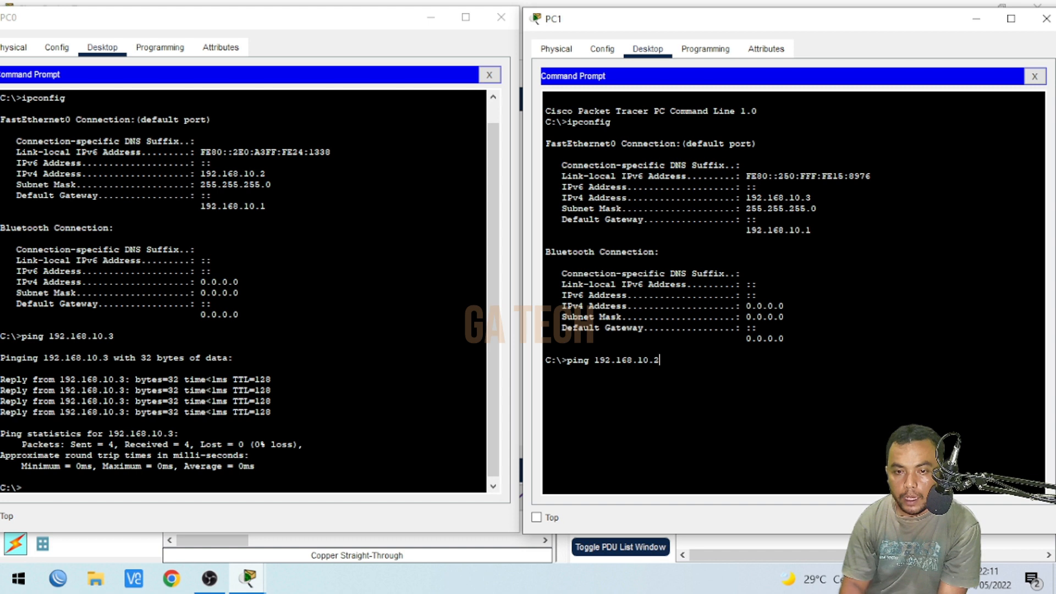
{"action": "key", "text": "Return"}
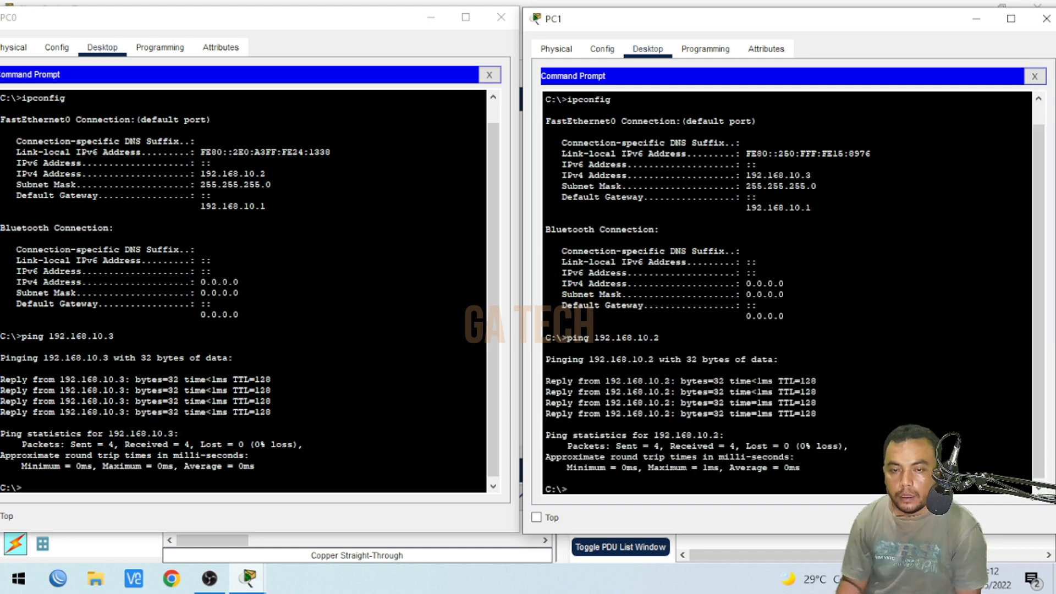
{"action": "left_click", "coordinate": [976, 18]}
{"action": "left_click", "coordinate": [432, 19]}
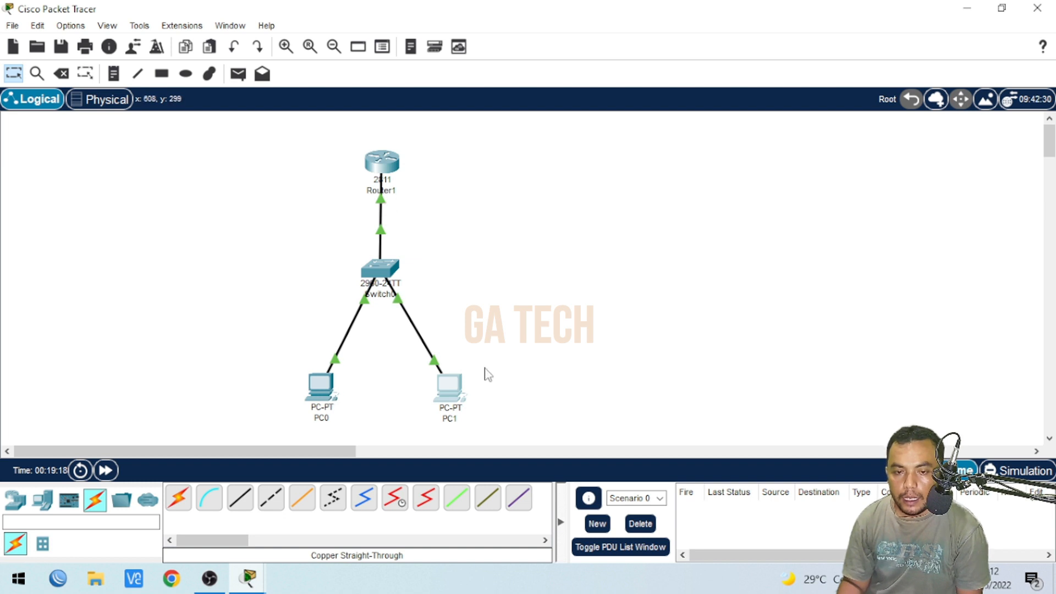
- Close PC0's window and return to Router1's CLI at a fresh DHCP configuration prompt
{"action": "left_click", "coordinate": [318, 388]}
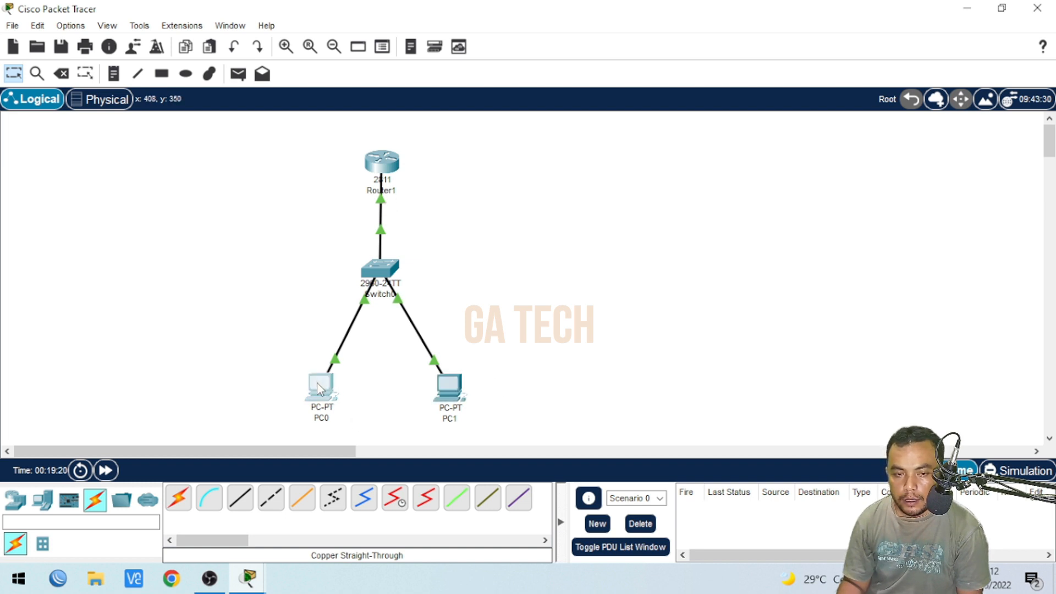
{"action": "left_click", "coordinate": [494, 25]}
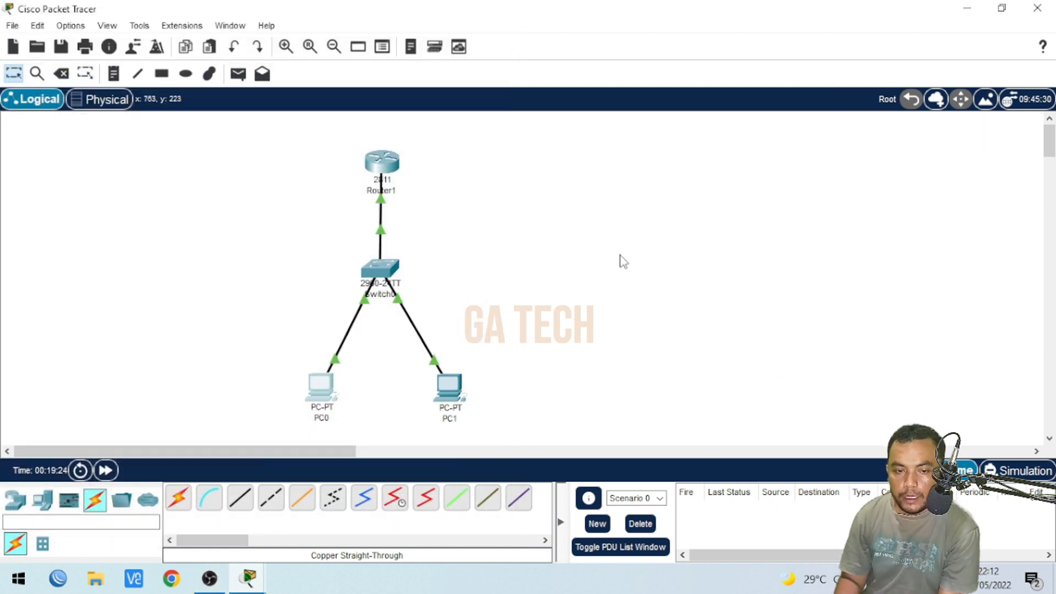
{"action": "left_click", "coordinate": [250, 577]}
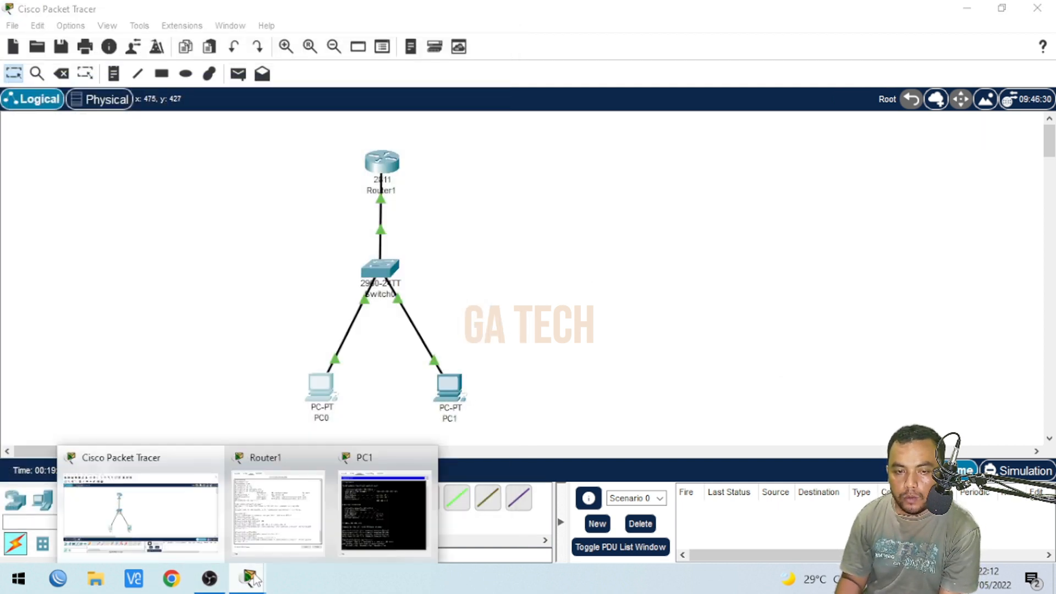
{"action": "left_click", "coordinate": [283, 505]}
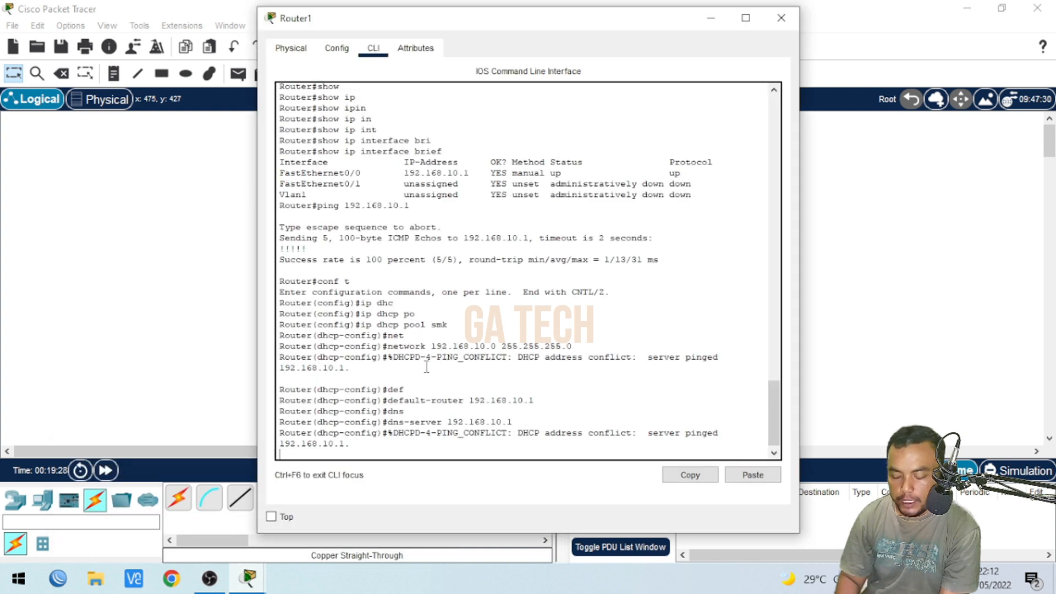
{"action": "key", "text": "Return"}
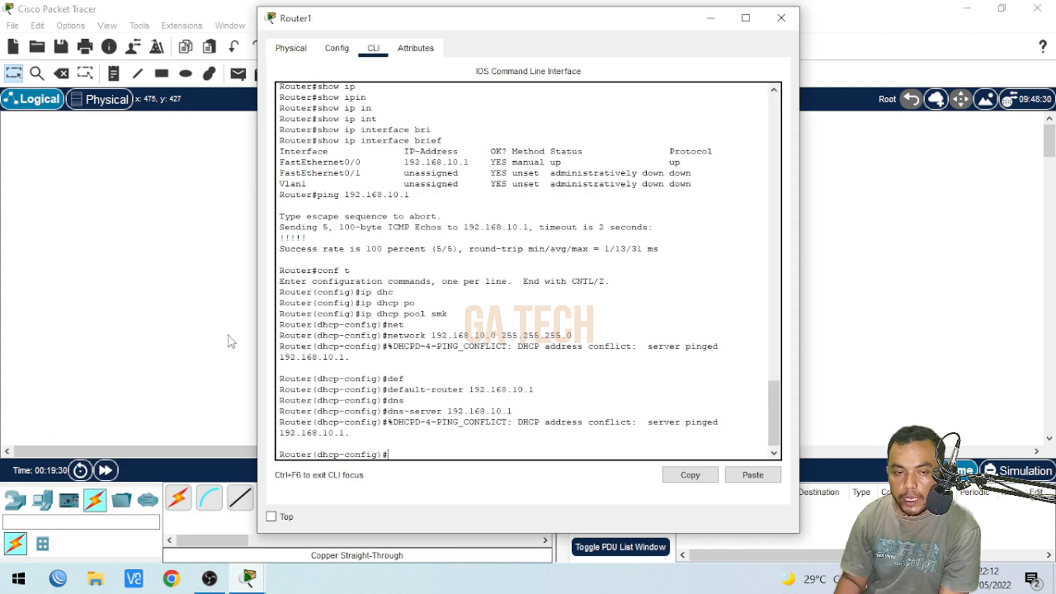
- Return to Router1's CLI from the workspace and exit DHCP configuration mode with the end command
{"action": "left_click", "coordinate": [188, 280]}
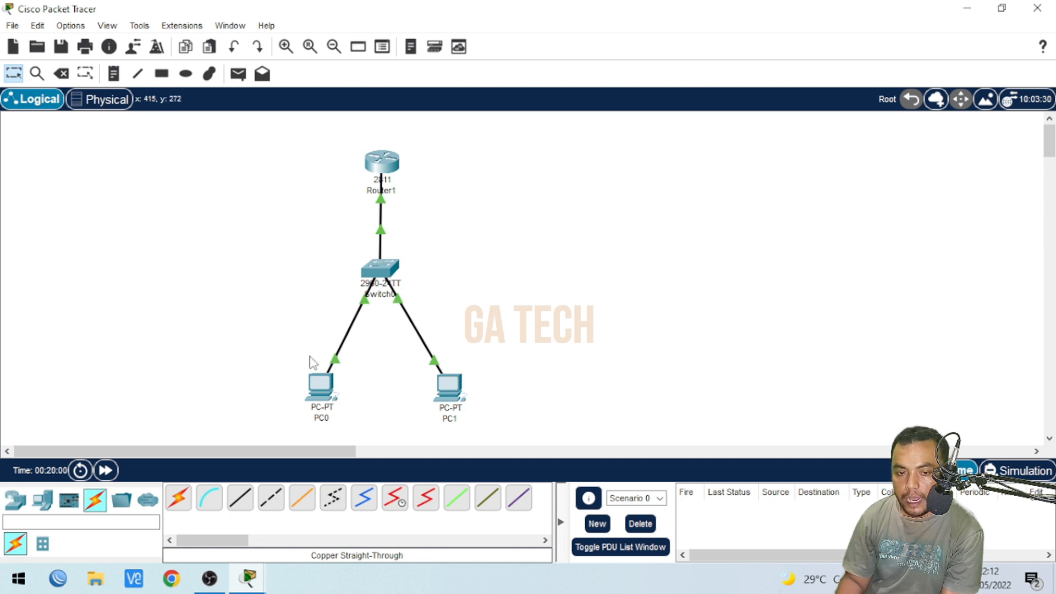
{"action": "mouse_move", "coordinate": [244, 583]}
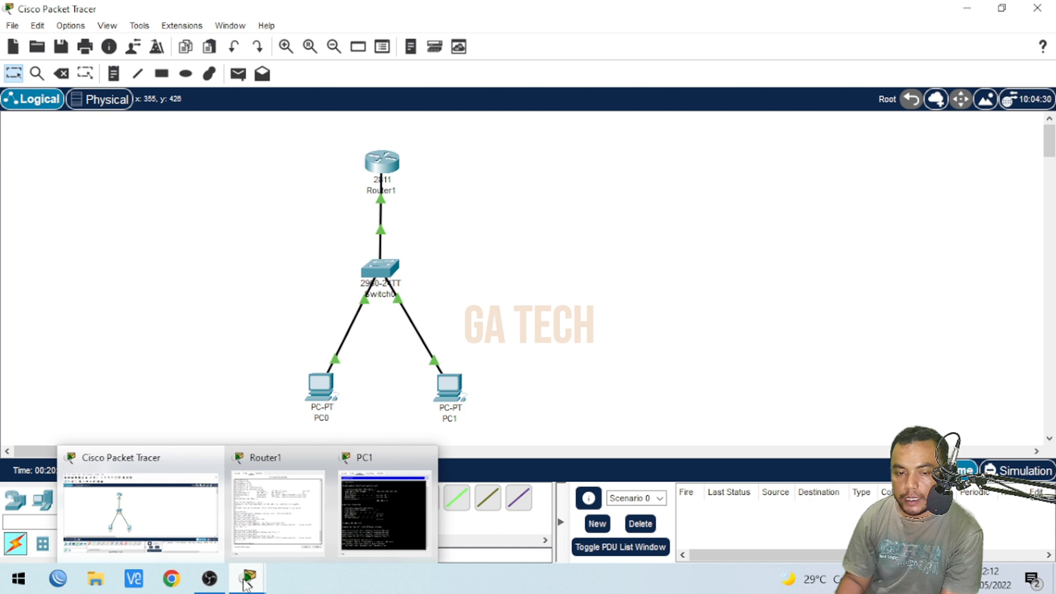
{"action": "left_click", "coordinate": [302, 499]}
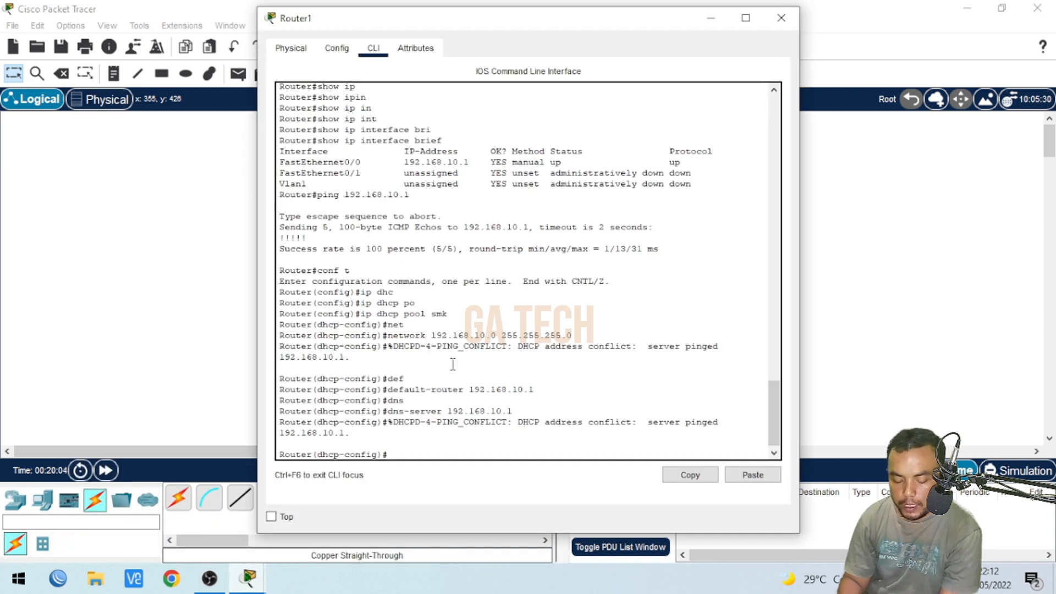
{"action": "key", "text": "Return"}
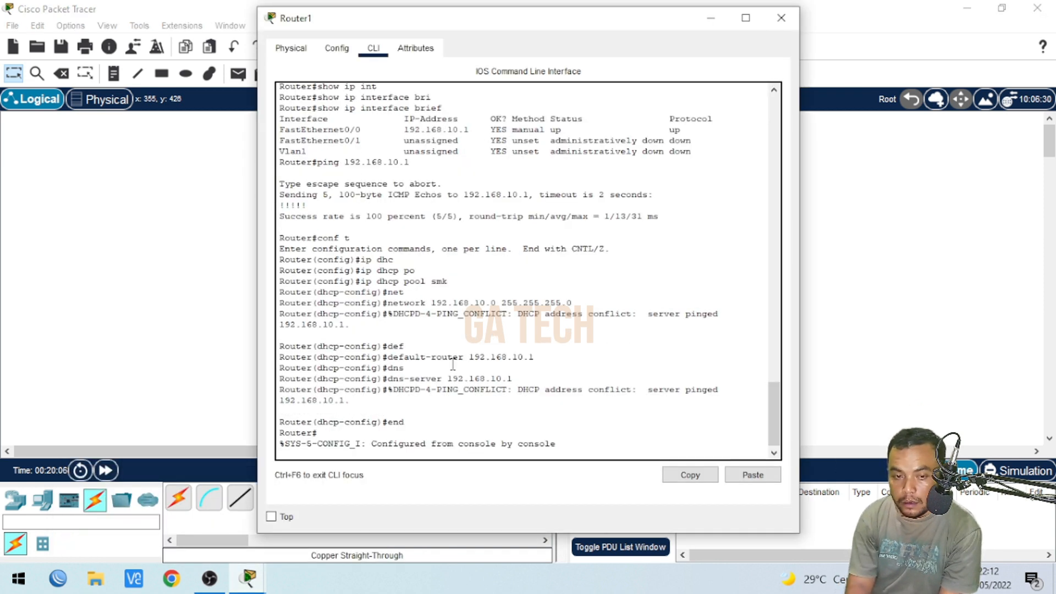
- Save Router1's configuration with copy running-config startup-config, accepting the default destination filename
{"action": "type", "text": "copy"}
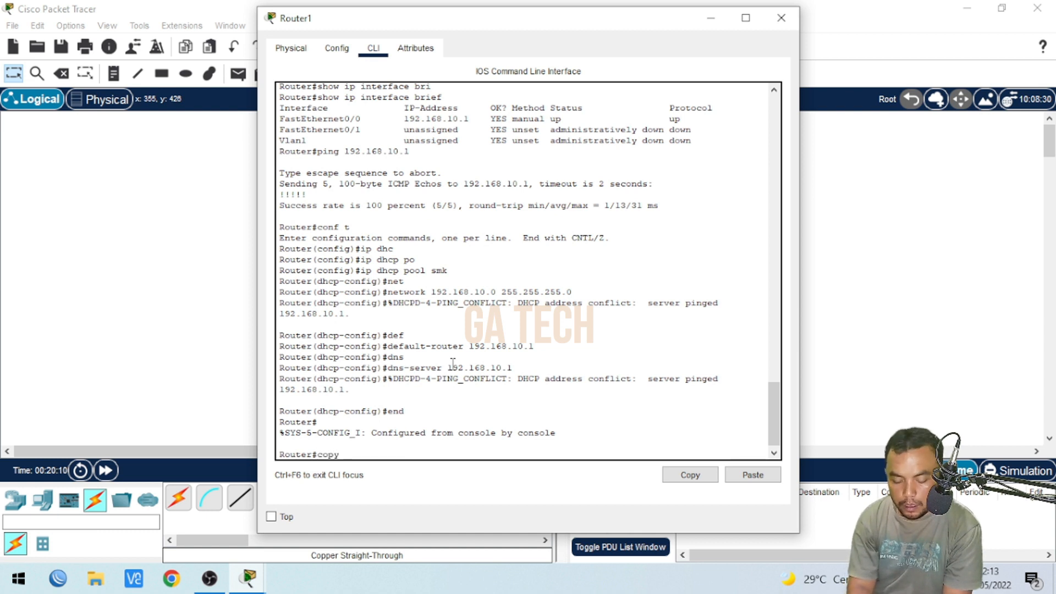
{"action": "type", "text": " run"}
{"action": "key", "text": "Tab"}
{"action": "type", "text": "st"}
{"action": "key", "text": "Tab"}
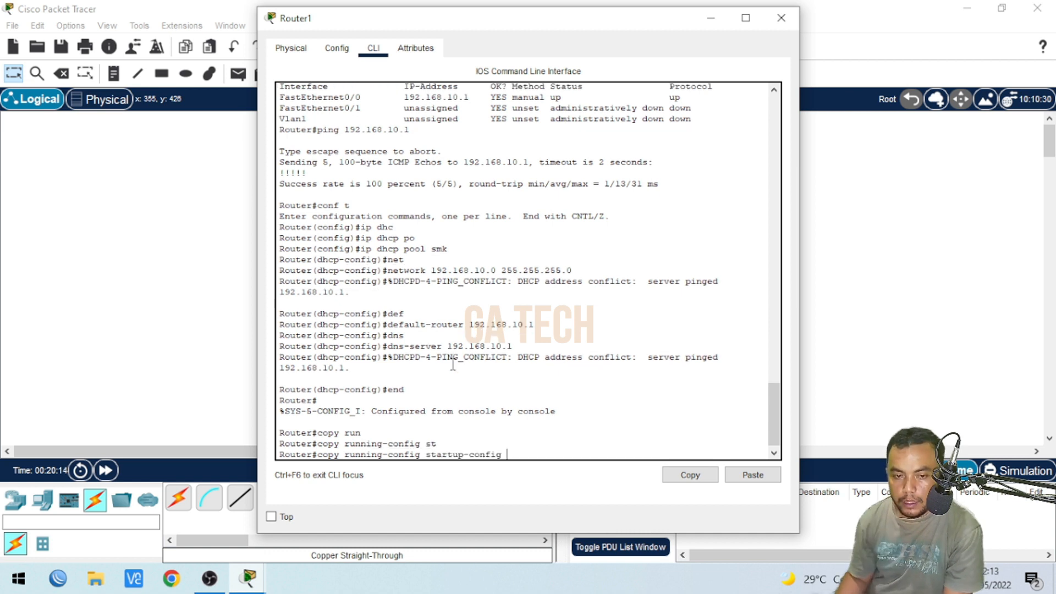
{"action": "left_click_drag", "start_coordinate": [345, 454], "coordinate": [416, 454]}
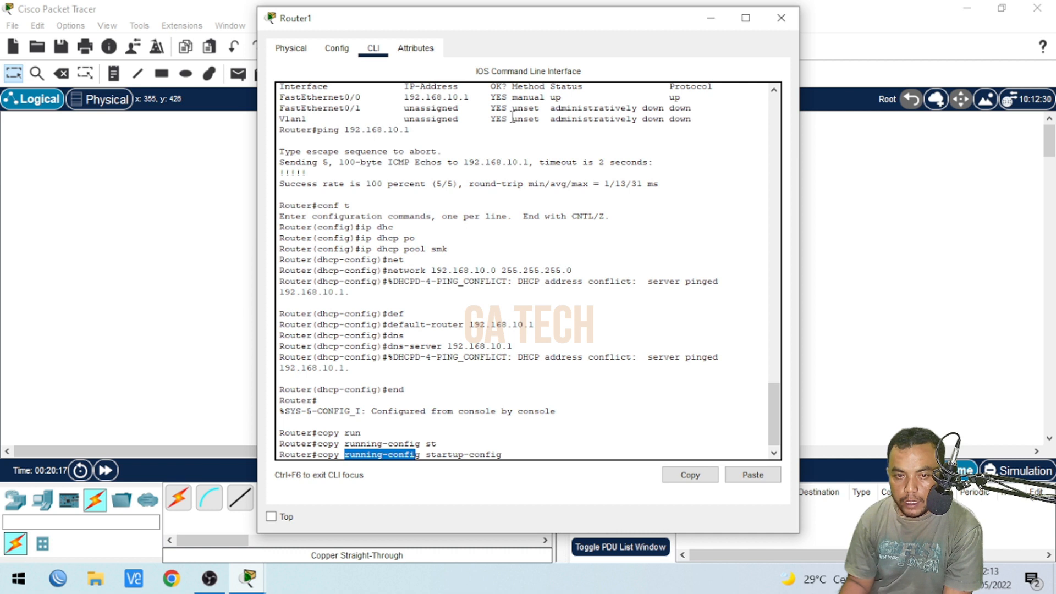
{"action": "left_click_drag", "start_coordinate": [428, 454], "coordinate": [507, 450]}
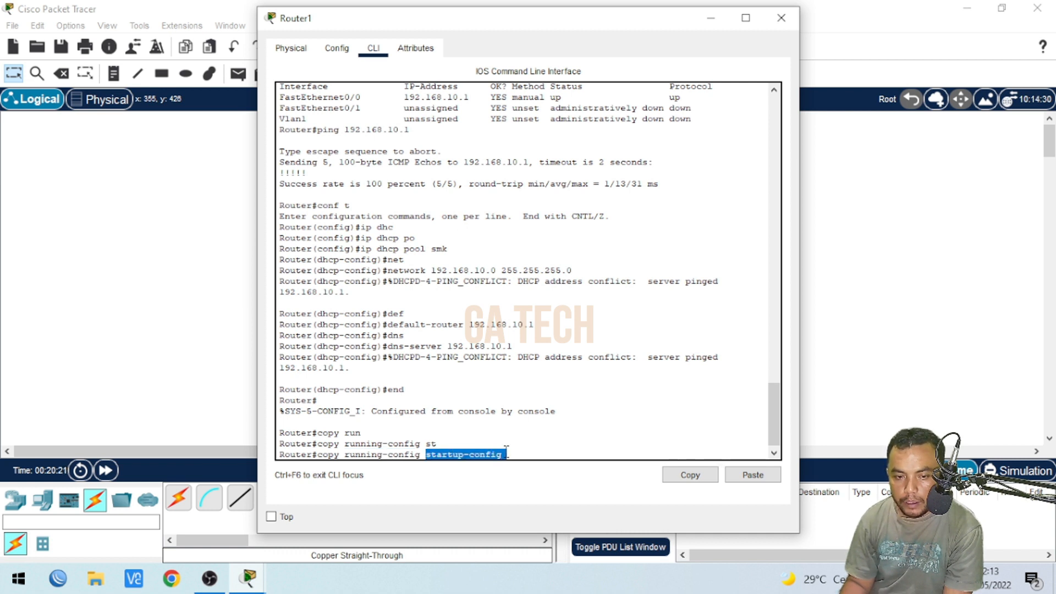
{"action": "left_click", "coordinate": [513, 448]}
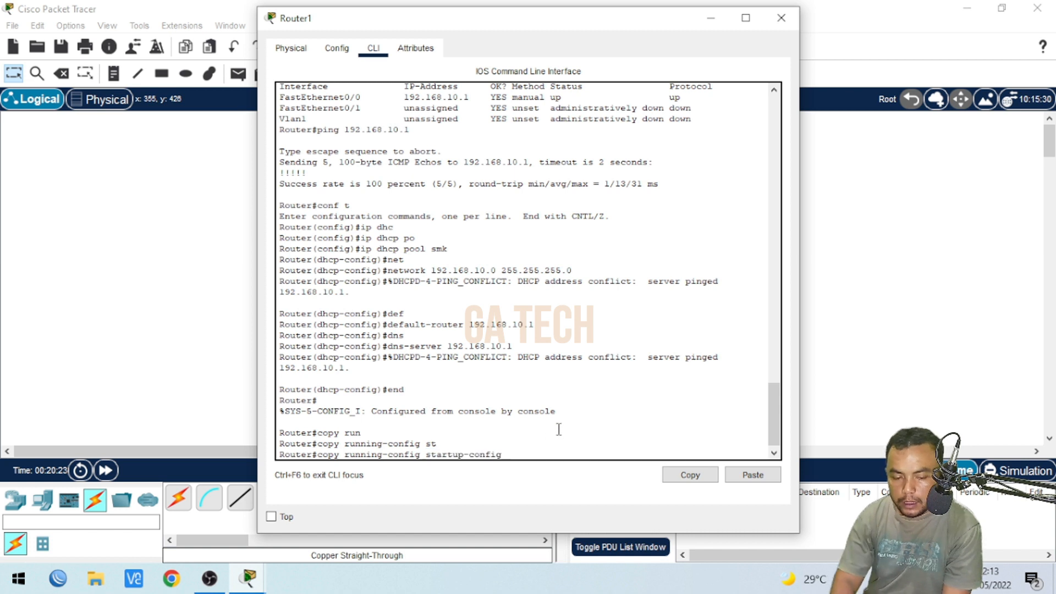
{"action": "key", "text": "Return"}
{"action": "key", "text": "Return"}
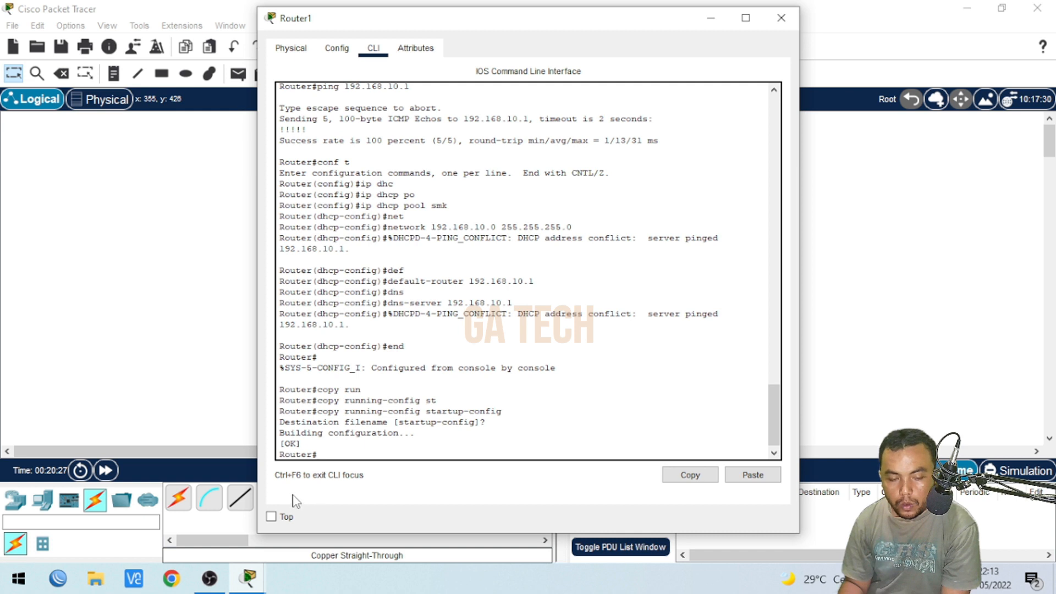
{"action": "left_click_drag", "start_coordinate": [286, 444], "coordinate": [305, 444]}
{"action": "left_click", "coordinate": [333, 454]}
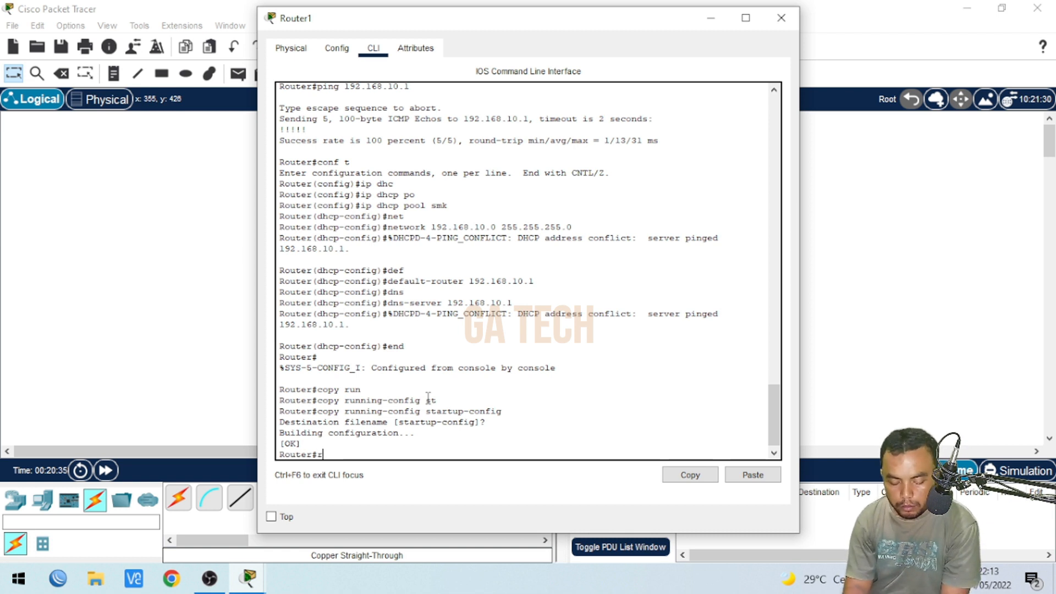
- Restart Router1 with the reload command, confirm the reload, and open the console once it has booted
{"action": "type", "text": "reload"}
{"action": "key", "text": "Return"}
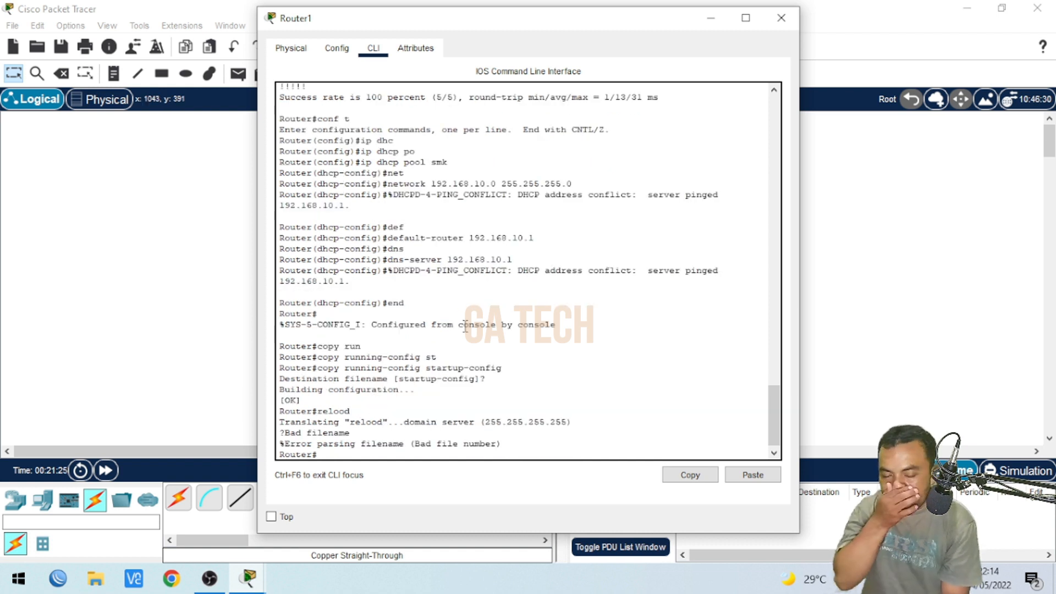
{"action": "type", "text": "relo"}
{"action": "key", "text": "Tab"}
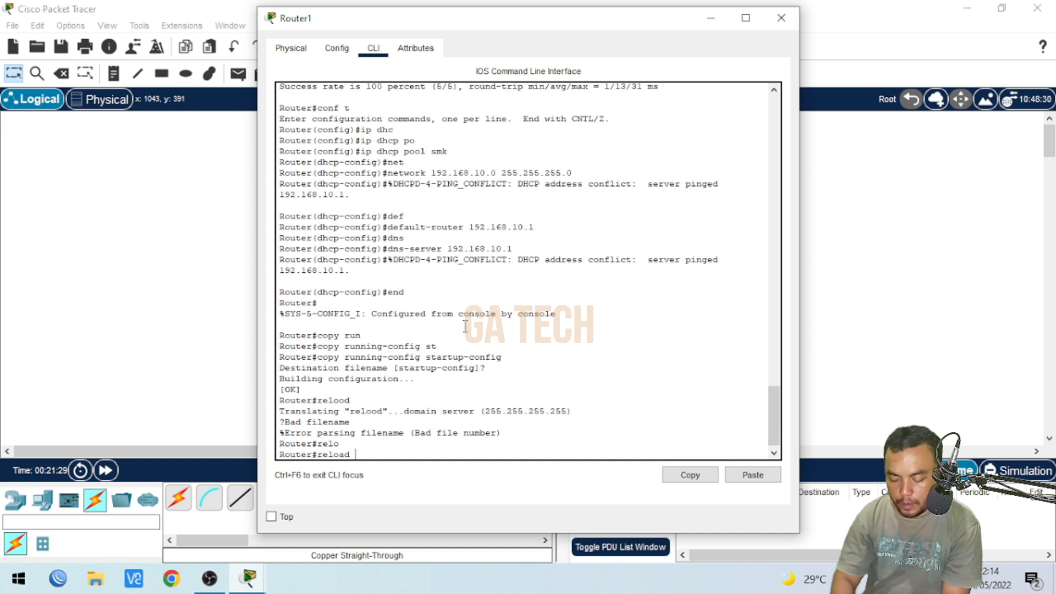
{"action": "key", "text": "Return"}
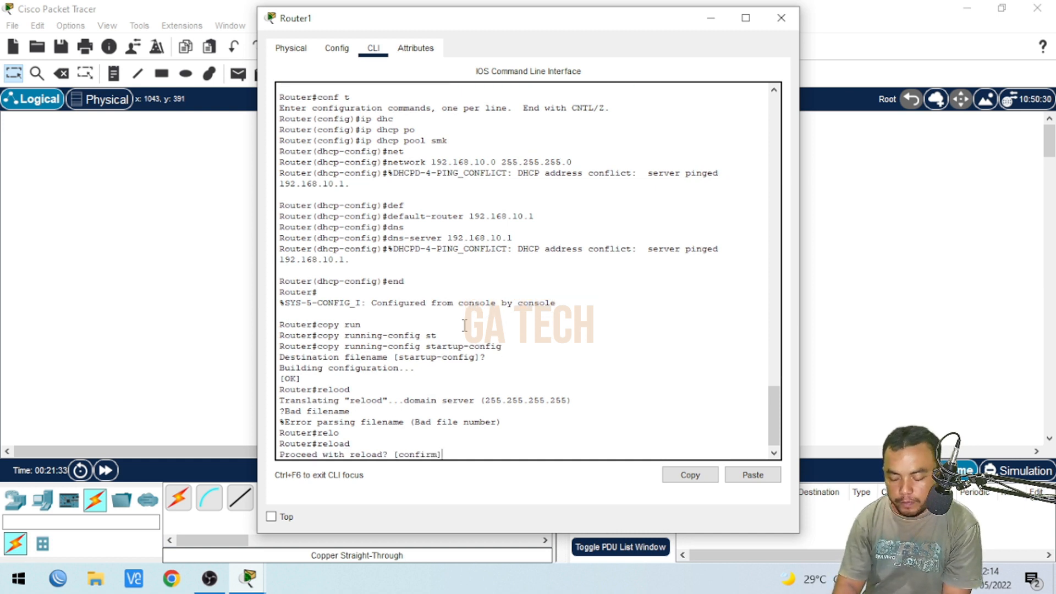
{"action": "key", "text": "Return"}
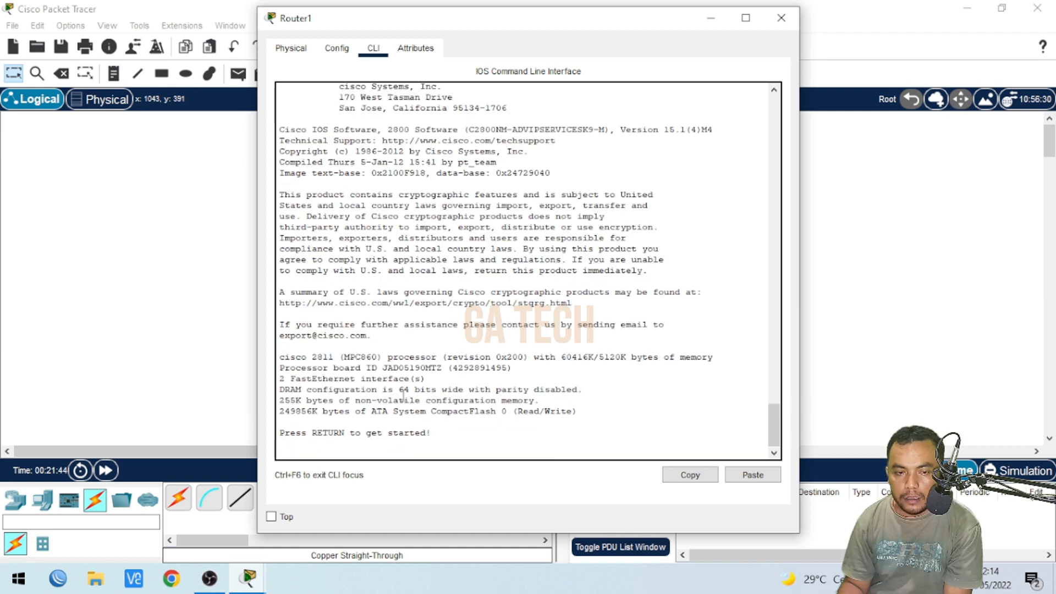
{"action": "key", "text": "Return"}
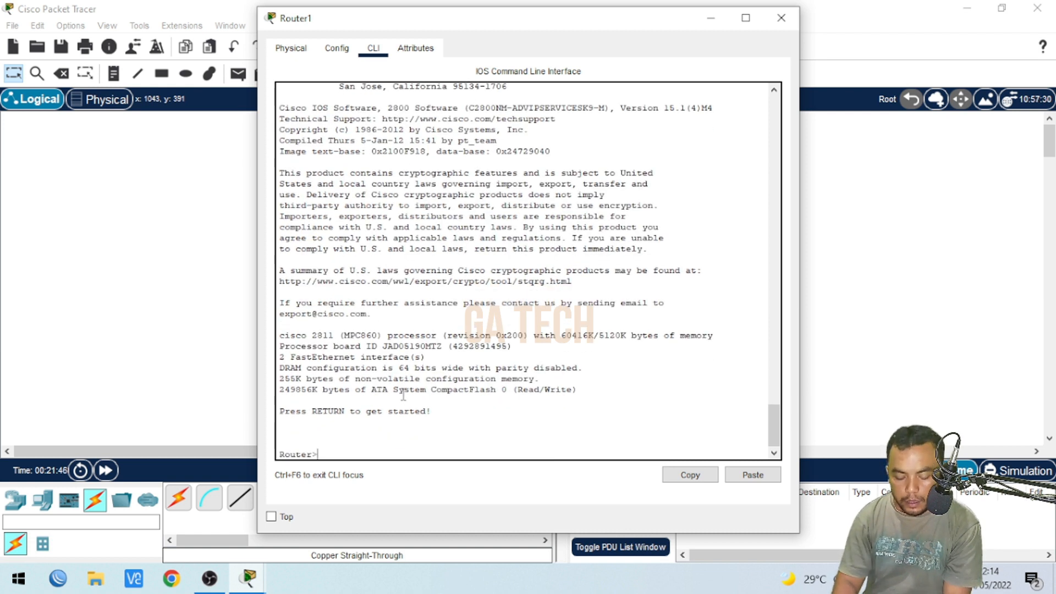
- Enter privileged mode and display Router1's configuration with show running-config
{"action": "type", "text": "en"}
{"action": "key", "text": "Return"}
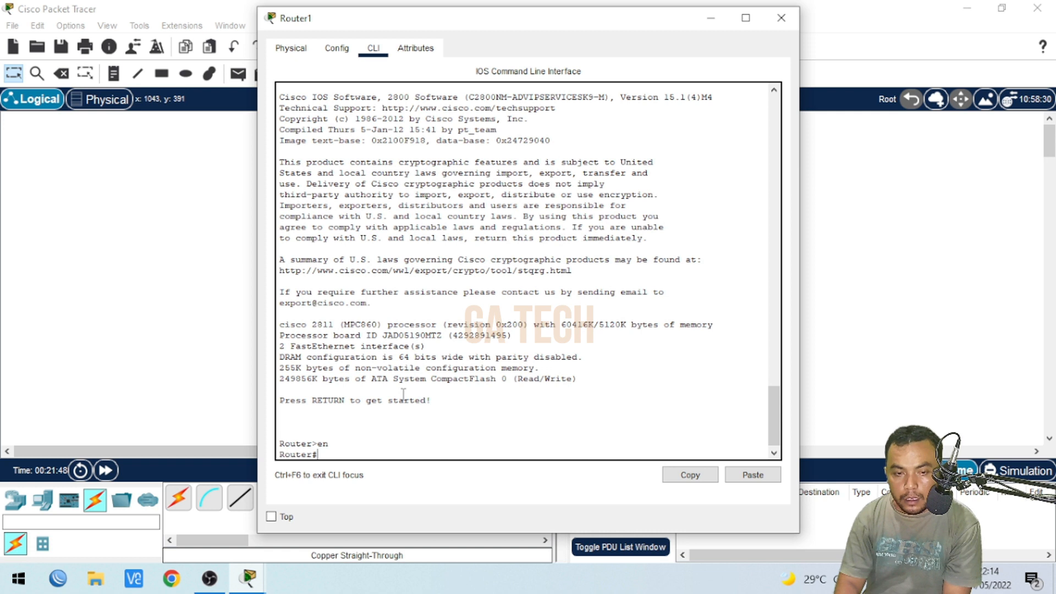
{"action": "type", "text": "ow run"}
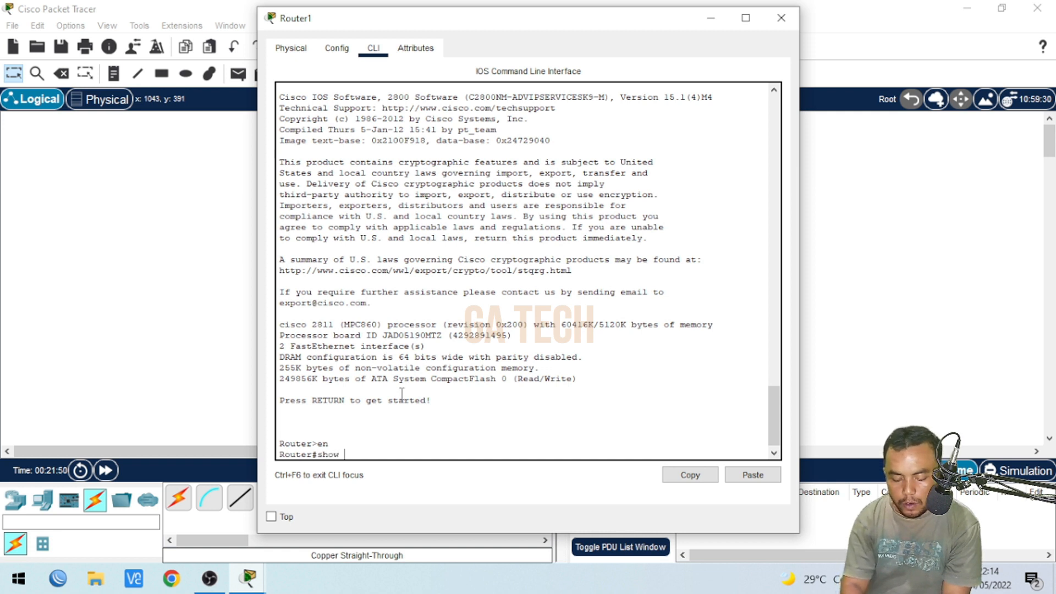
{"action": "key", "text": "Tab"}
{"action": "key", "text": "Return"}
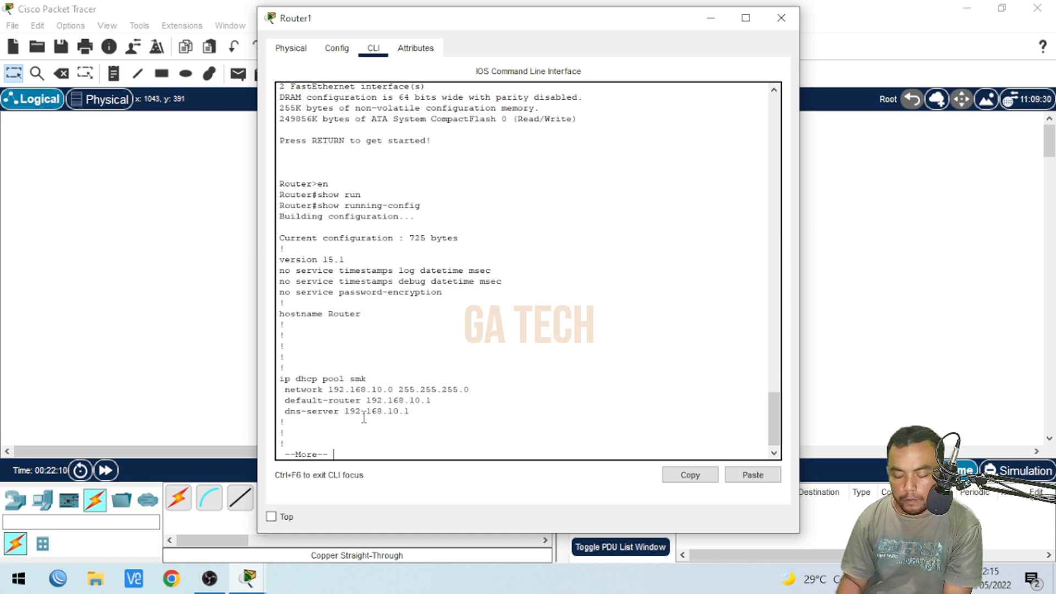
- Page through the running configuration to check the FastEthernet interface settings, and break off the listing
{"action": "key", "text": "Return"}
{"action": "key", "text": "Return"}
{"action": "key", "text": "Return"}
{"action": "key", "text": "Return"}
{"action": "key", "text": "Return"}
{"action": "key", "text": "Return"}
{"action": "key", "text": "Return"}
{"action": "key", "text": "Return"}
{"action": "key", "text": "Return"}
{"action": "key", "text": "Return"}
{"action": "key", "text": "Return"}
{"action": "key", "text": "Return"}
{"action": "key", "text": "Return"}
{"action": "key", "text": "Return"}
{"action": "key", "text": "Return"}
{"action": "key", "text": "Return"}
{"action": "key", "text": "Return"}
{"action": "key", "text": "Return"}
{"action": "key", "text": "Return"}
{"action": "key", "text": "Return"}
{"action": "key", "text": "Return"}
{"action": "key", "text": "Return"}
{"action": "key", "text": "Return"}
{"action": "key", "text": "Return"}
{"action": "key", "text": "Return"}
{"action": "key", "text": "Return"}
{"action": "key", "text": "Return"}
{"action": "key", "text": "Return"}
{"action": "key", "text": "Return"}
{"action": "key", "text": "Return"}
{"action": "key", "text": "Return"}
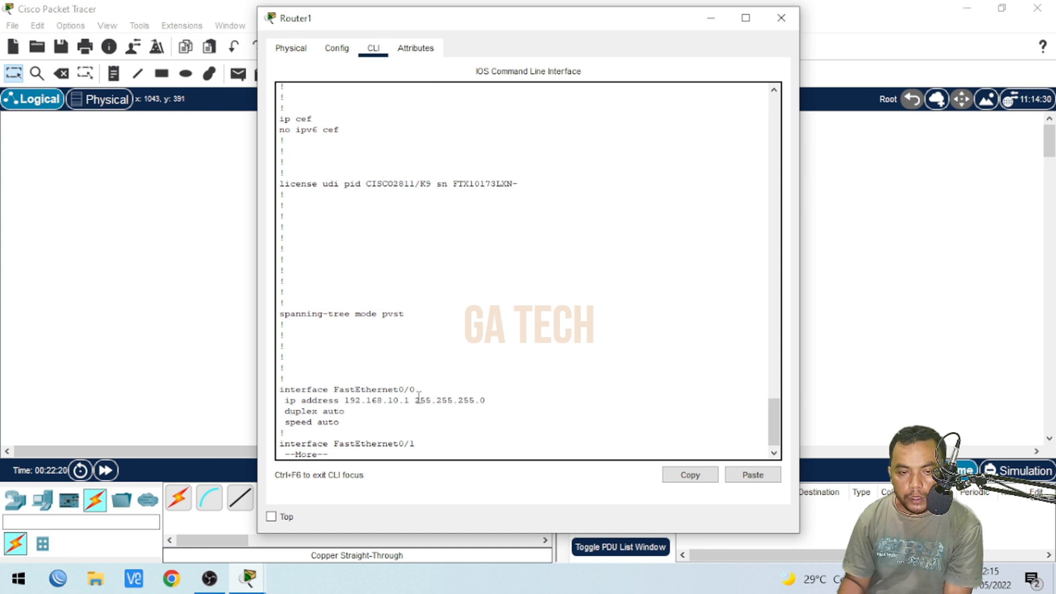
{"action": "key", "text": "Return"}
{"action": "key", "text": "Return"}
{"action": "key", "text": "Return"}
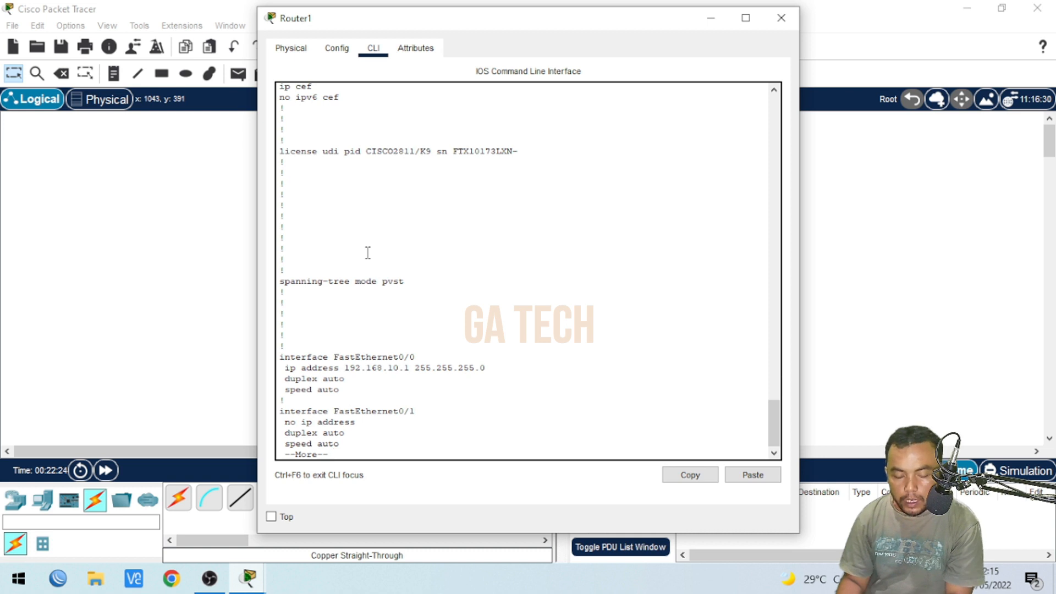
{"action": "key", "text": "ctrl+c"}
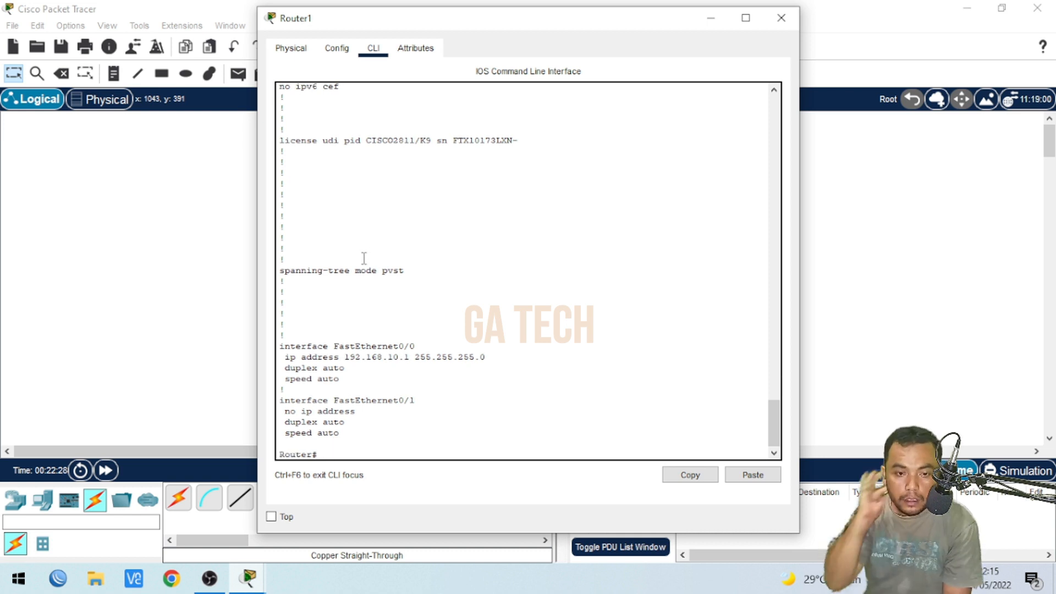
- Enter global configuration mode and set the router's hostname to R1
{"action": "type", "text": "con"}
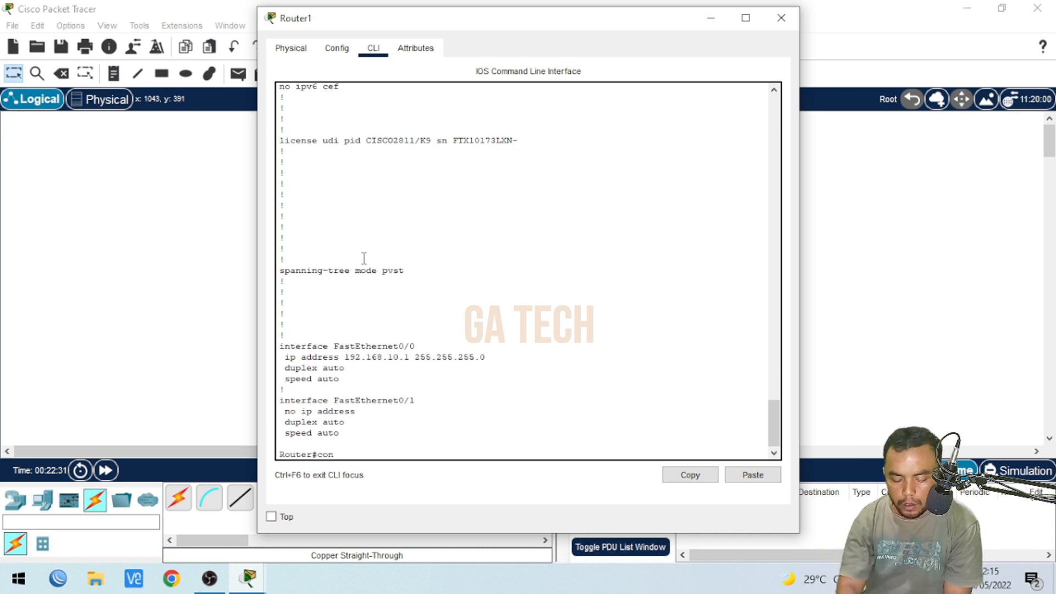
{"action": "type", "text": "f"}
{"action": "key", "text": "Tab"}
{"action": "type", "text": "te"}
{"action": "key", "text": "Tab"}
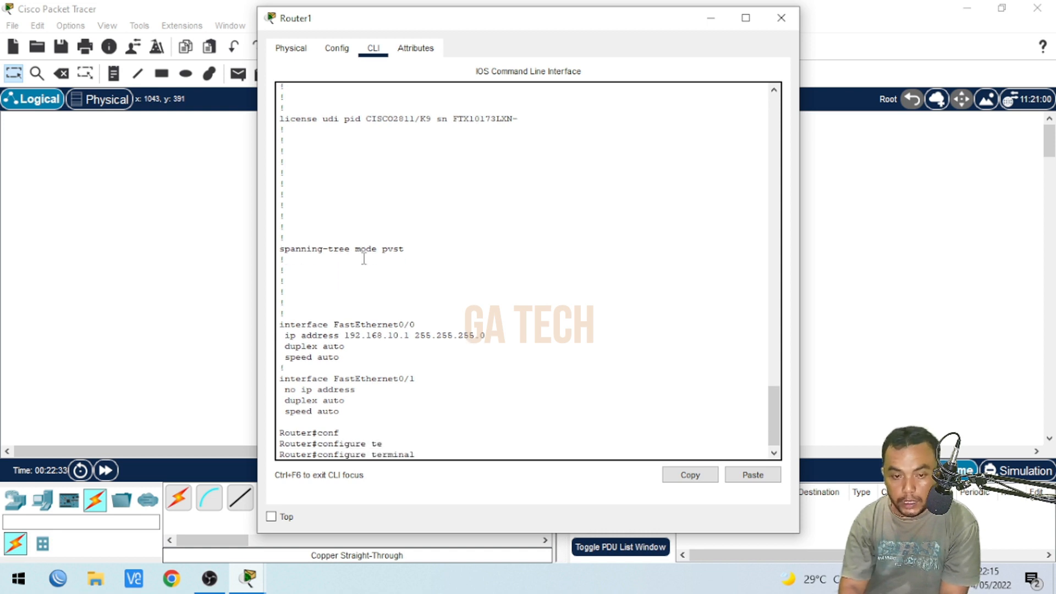
{"action": "key", "text": "Return"}
{"action": "type", "text": "hos"}
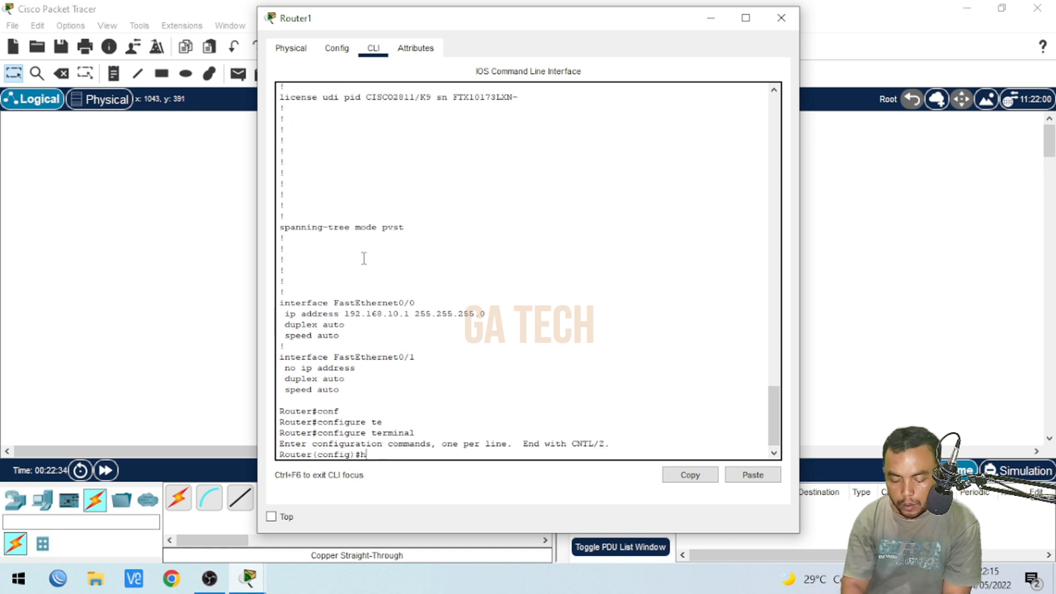
{"action": "key", "text": "Tab"}
{"action": "type", "text": "R1"}
{"action": "key", "text": "Return"}
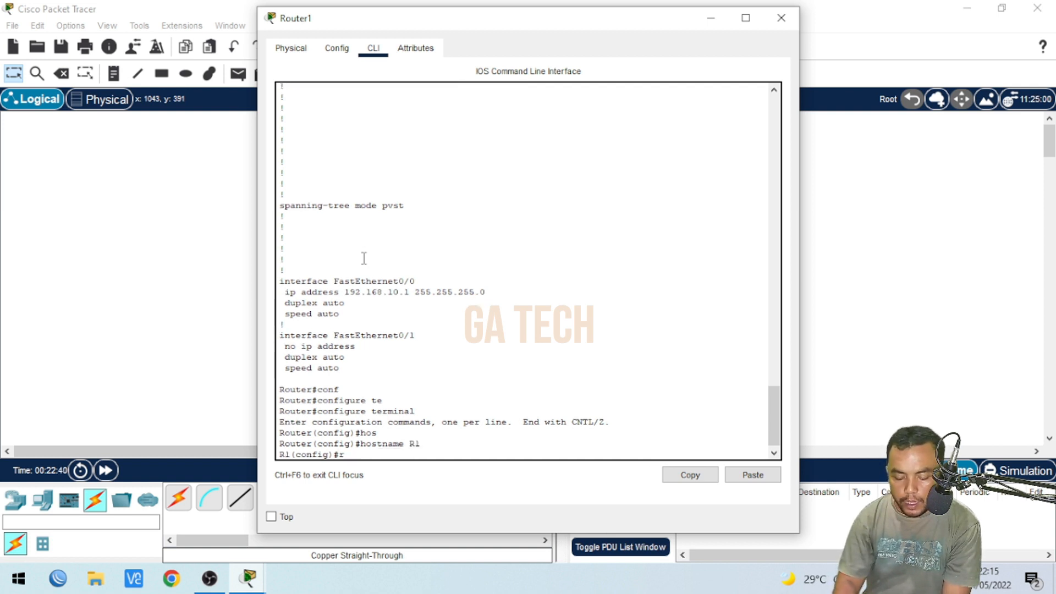
- End configuration mode, reload the router answering no to saving the modified configuration, and reopen the console
{"action": "type", "text": "end"}
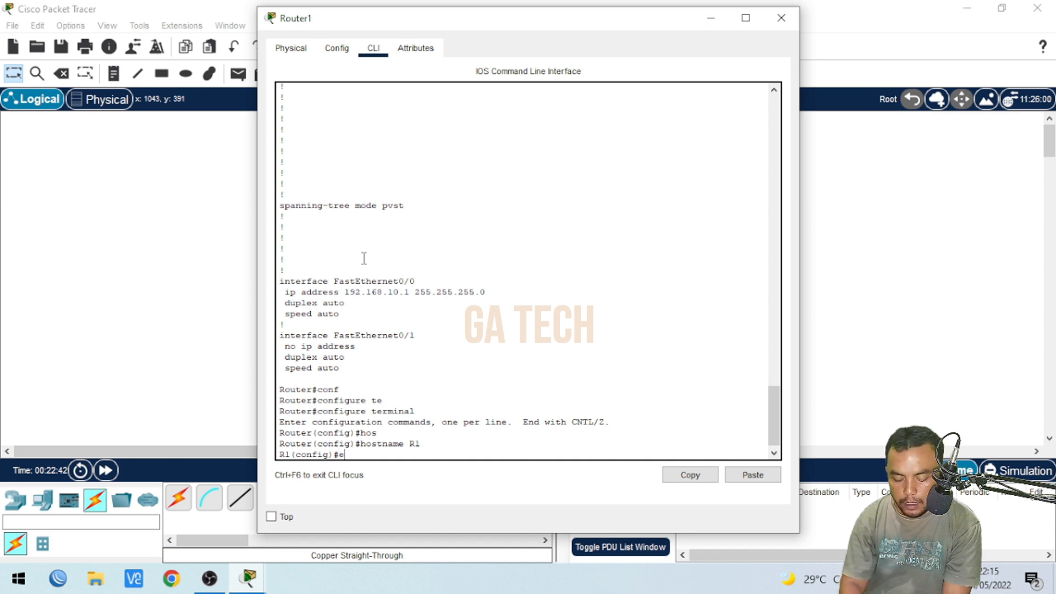
{"action": "key", "text": "Return"}
{"action": "type", "text": "relo"}
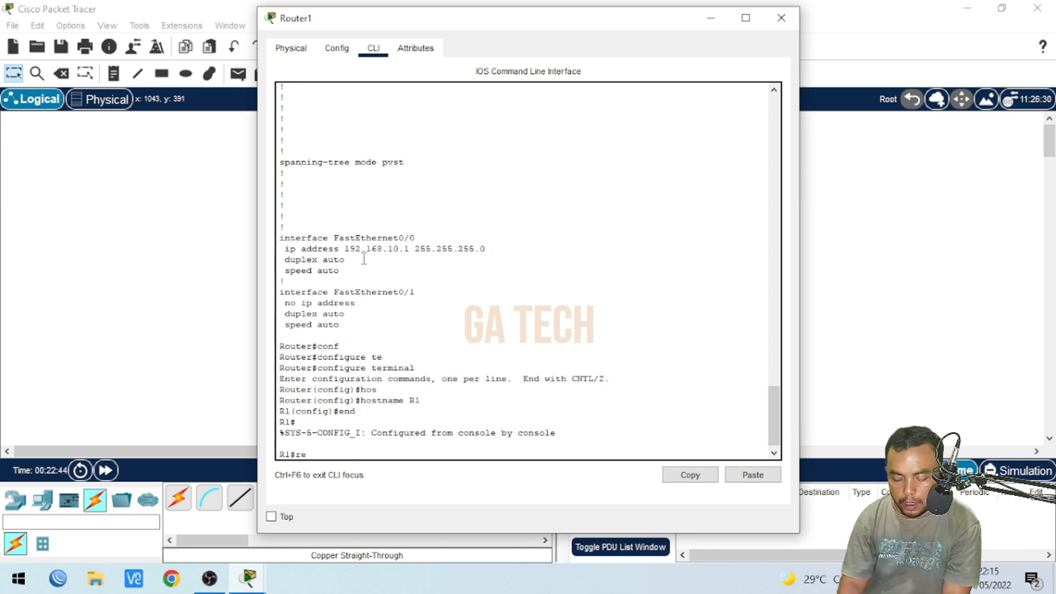
{"action": "key", "text": "Tab"}
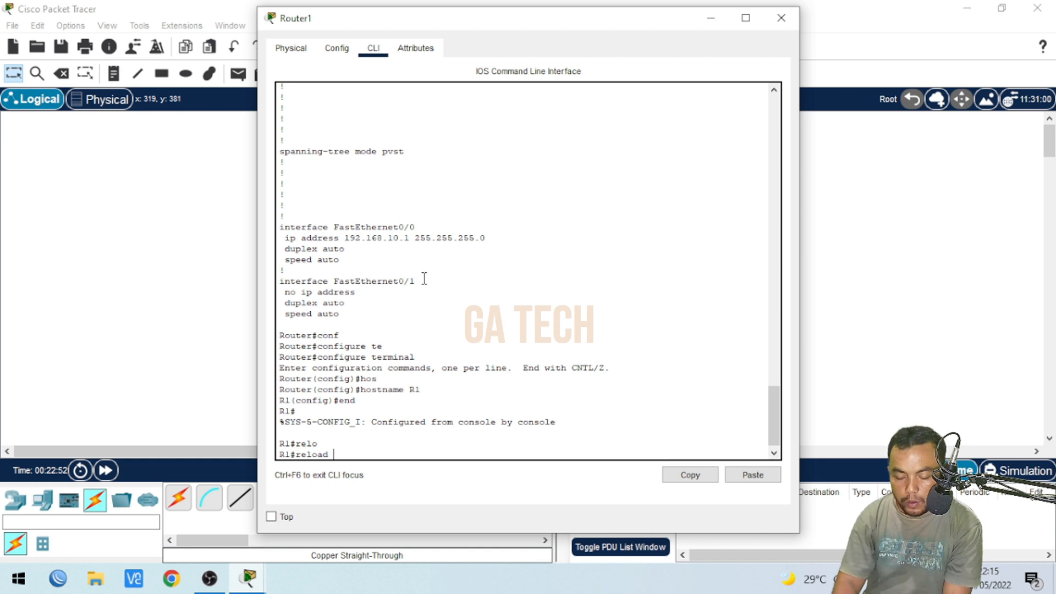
{"action": "key", "text": "Return"}
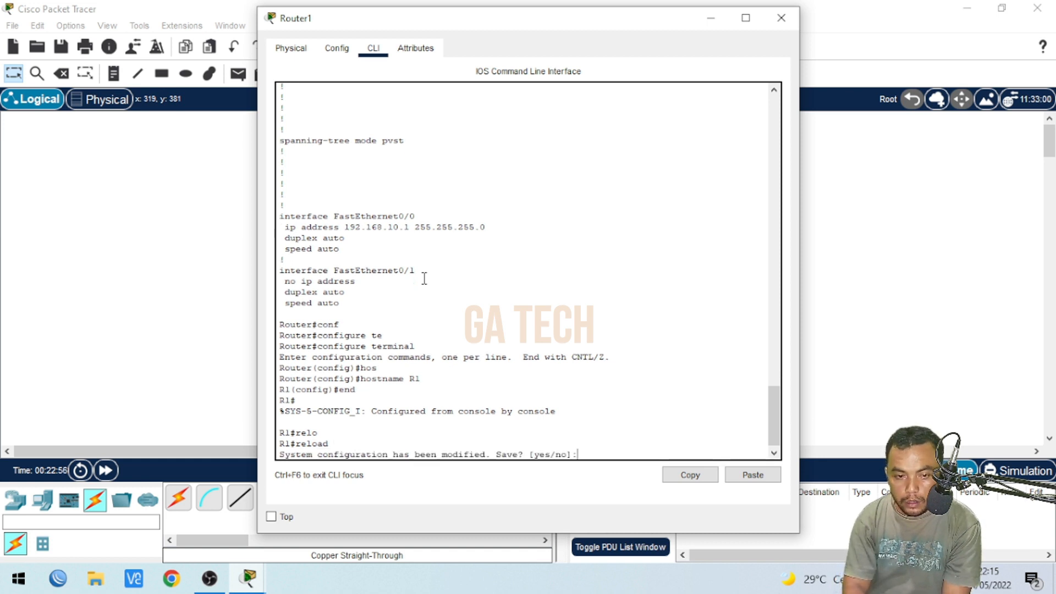
{"action": "type", "text": "y"}
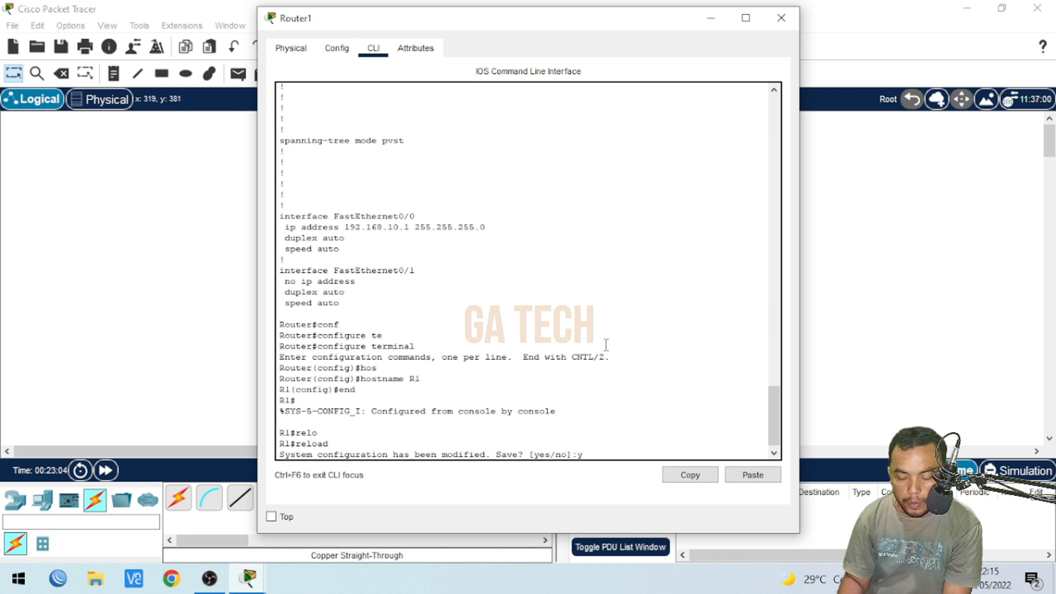
{"action": "key", "text": "Return"}
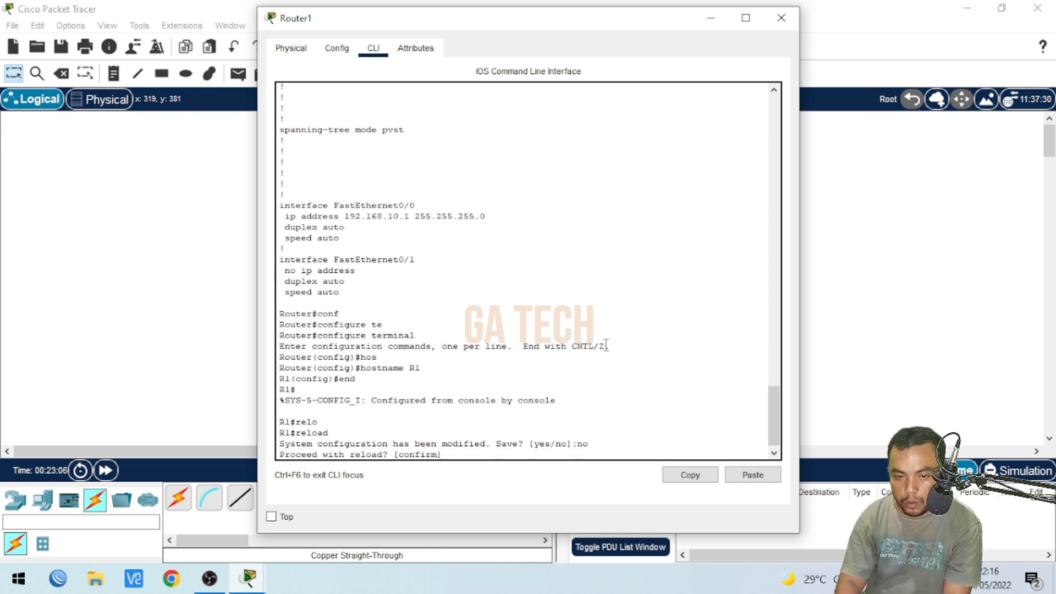
{"action": "key", "text": "Return"}
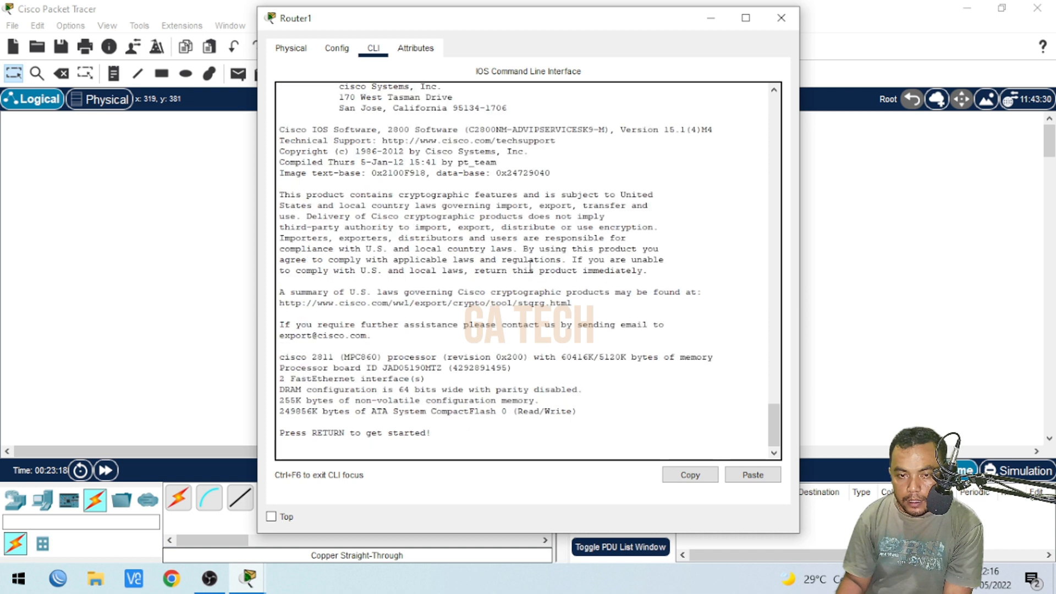
{"action": "key", "text": "Return"}
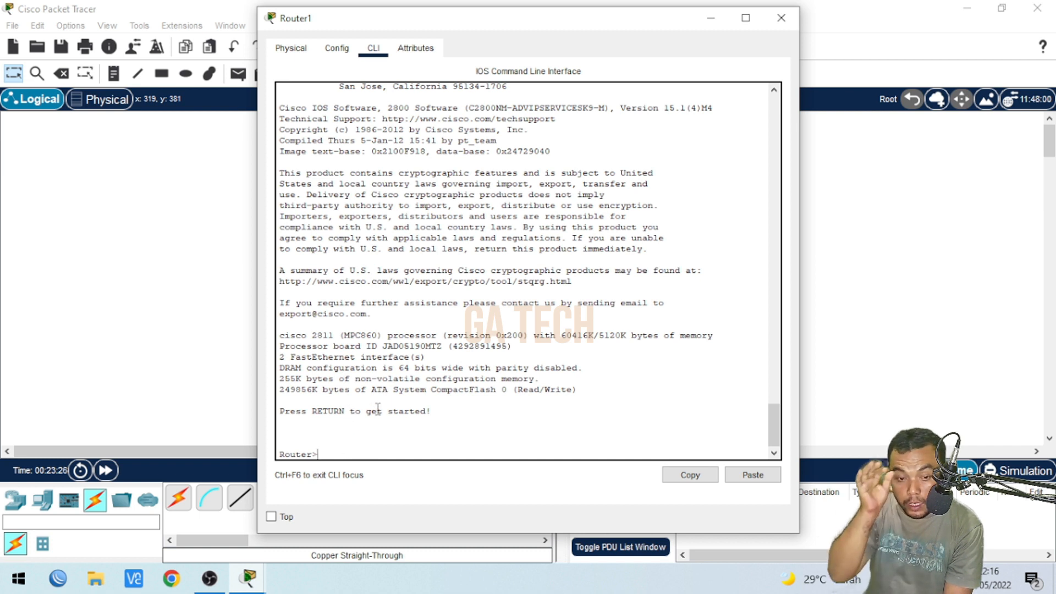
- Enter privileged mode and go into global configuration mode on Router1
{"action": "type", "text": "n"}
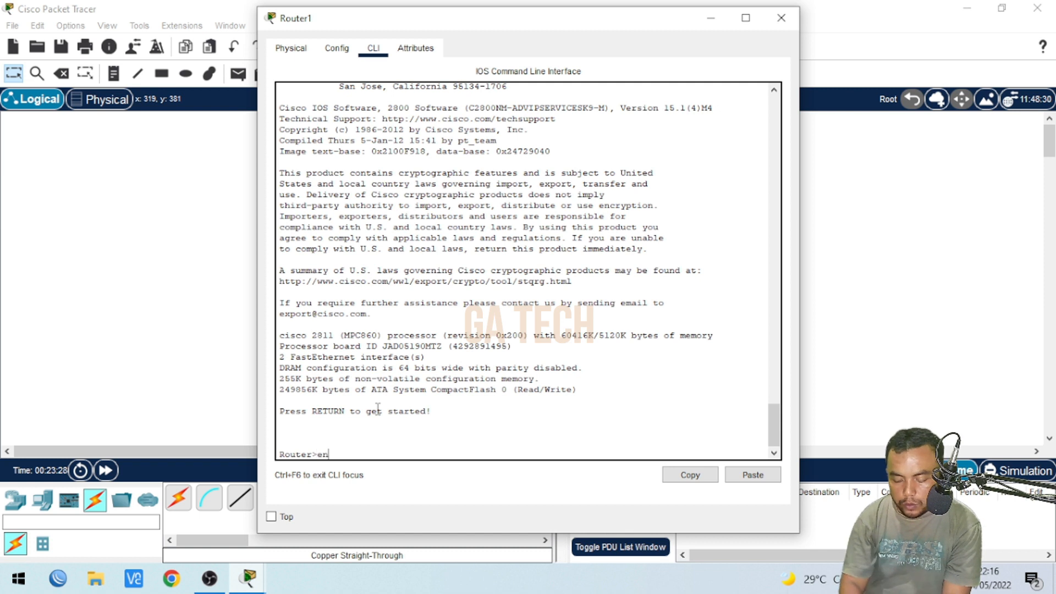
{"action": "key", "text": "Return"}
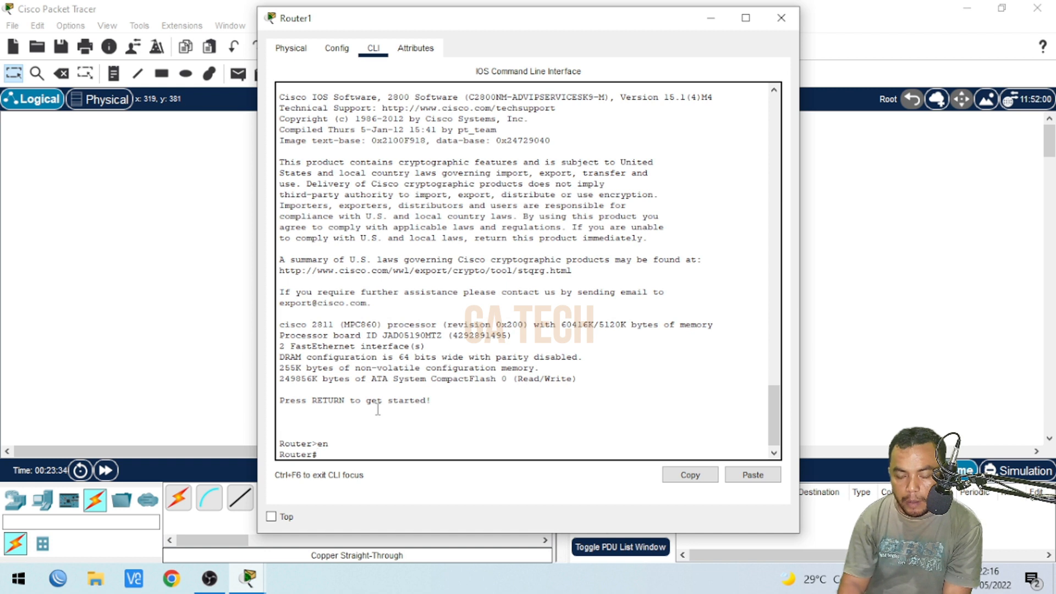
{"action": "type", "text": "nf"}
{"action": "key", "text": "Tab"}
{"action": "type", "text": "ter"}
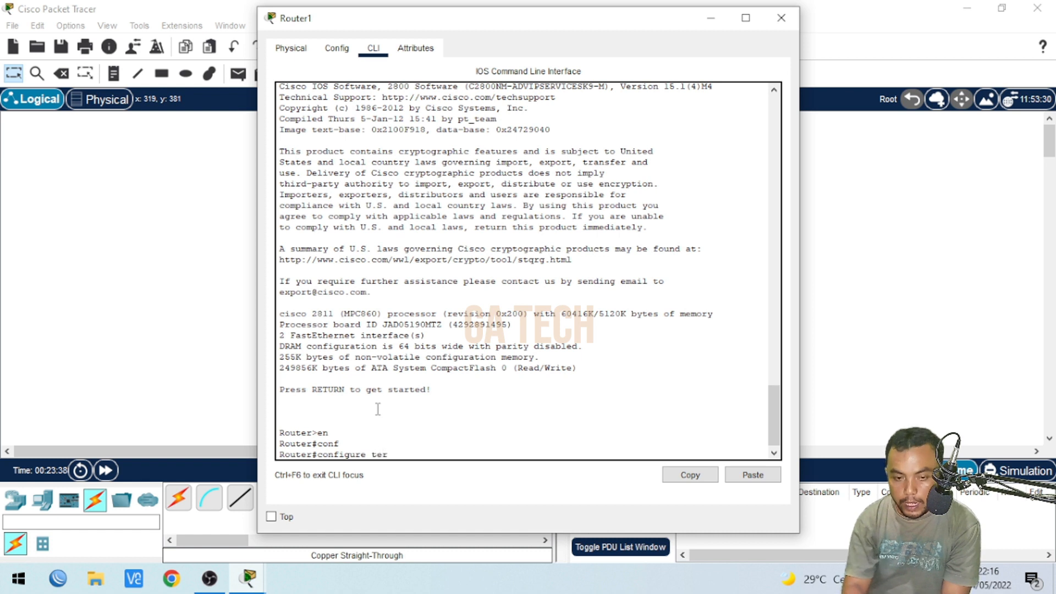
{"action": "key", "text": "Tab"}
{"action": "key", "text": "Return"}
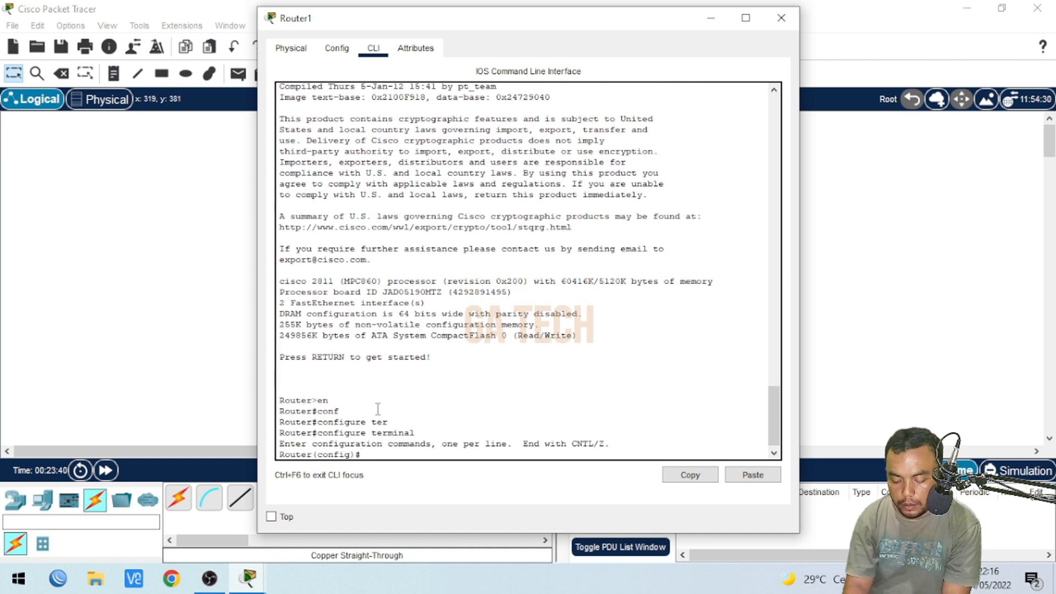
- Set the router's hostname to R1
{"action": "type", "text": "ho"}
{"action": "key", "text": "Tab"}
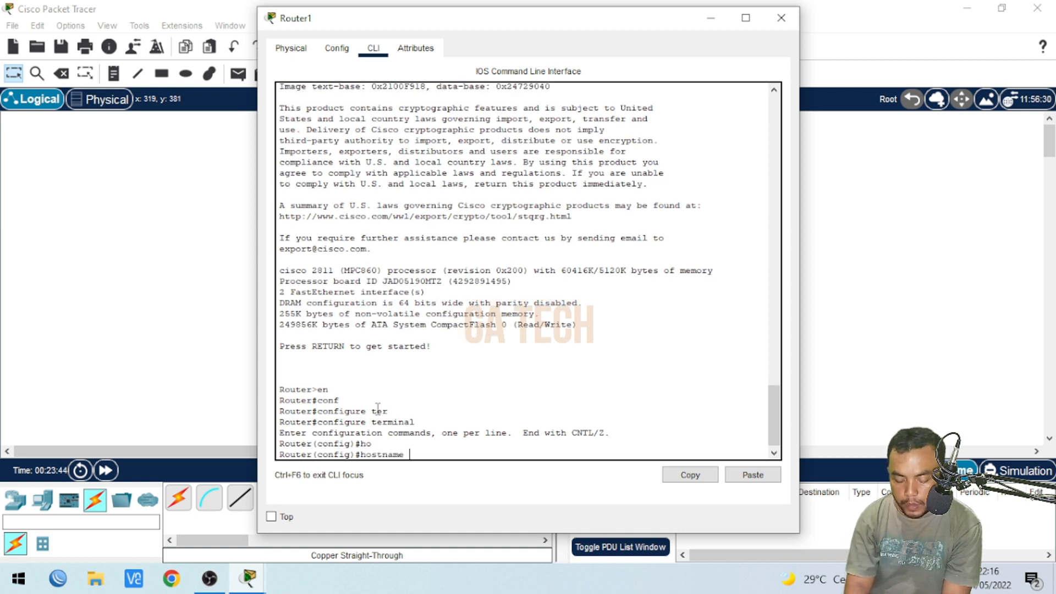
{"action": "type", "text": "R"}
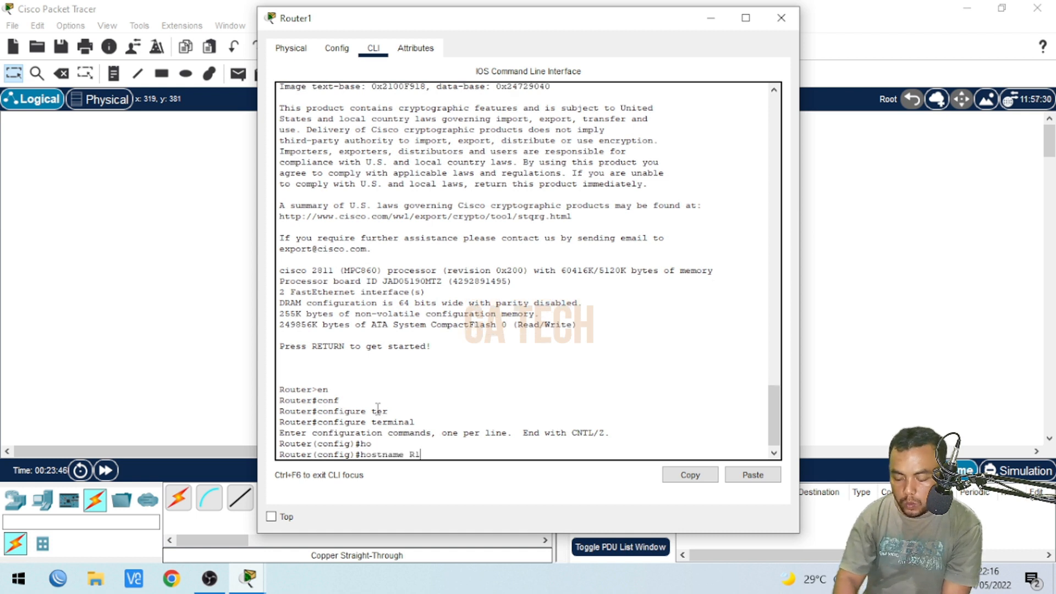
{"action": "type", "text": "1"}
{"action": "key", "text": "Return"}
- Set an encrypted privileged-mode password on the router with the enable secret command
{"action": "type", "text": "en"}
{"action": "key", "text": "Tab"}
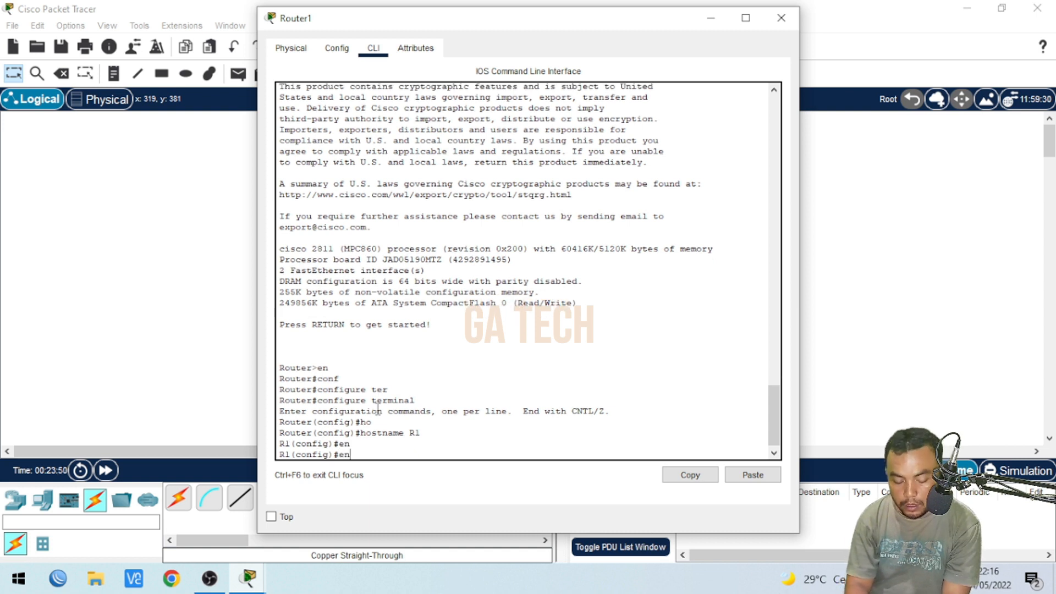
{"action": "type", "text": "a"}
{"action": "key", "text": "Tab"}
{"action": "type", "text": "se"}
{"action": "key", "text": "Tab"}
{"action": "type", "text": "12345"}
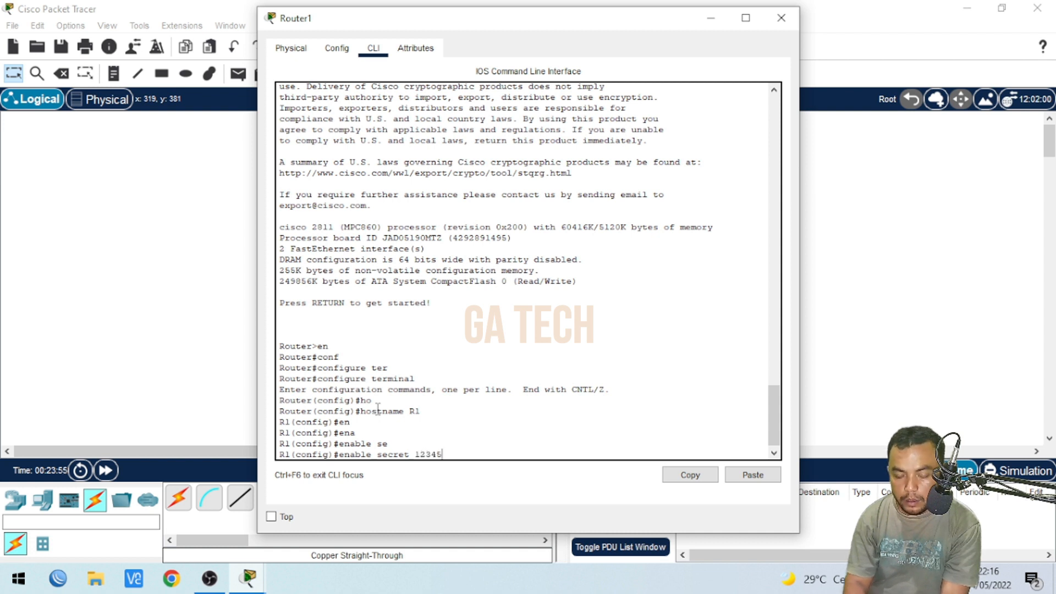
{"action": "key", "text": "Return"}
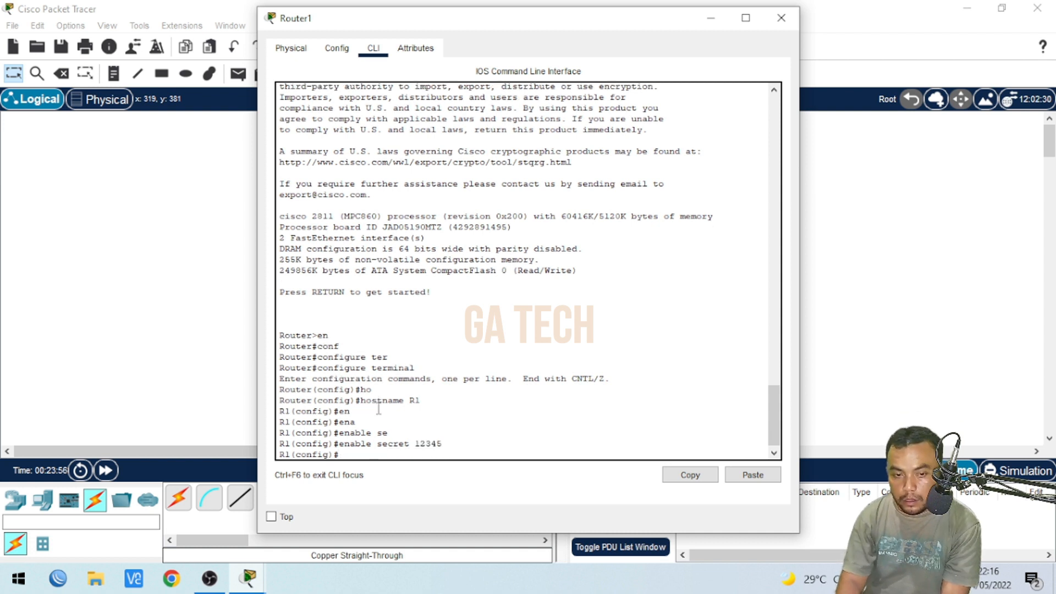
- End configuration mode and copy running-config to startup-config, accepting the default destination filename
{"action": "type", "text": "end"}
{"action": "key", "text": "Return"}
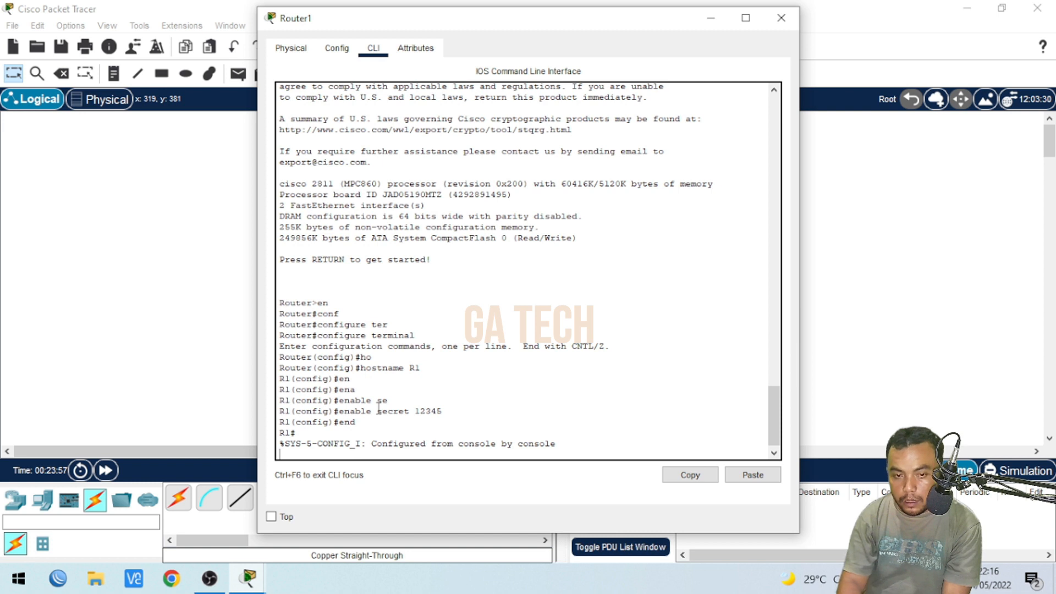
{"action": "type", "text": "cop"}
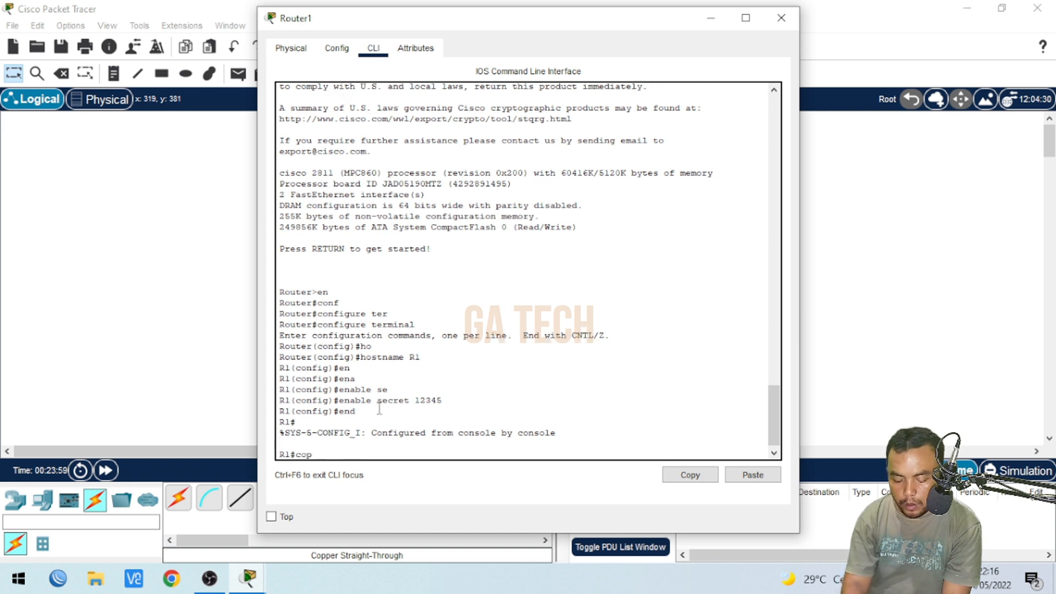
{"action": "type", "text": "y"}
{"action": "key", "text": "Tab"}
{"action": "type", "text": "ru"}
{"action": "key", "text": "Tab"}
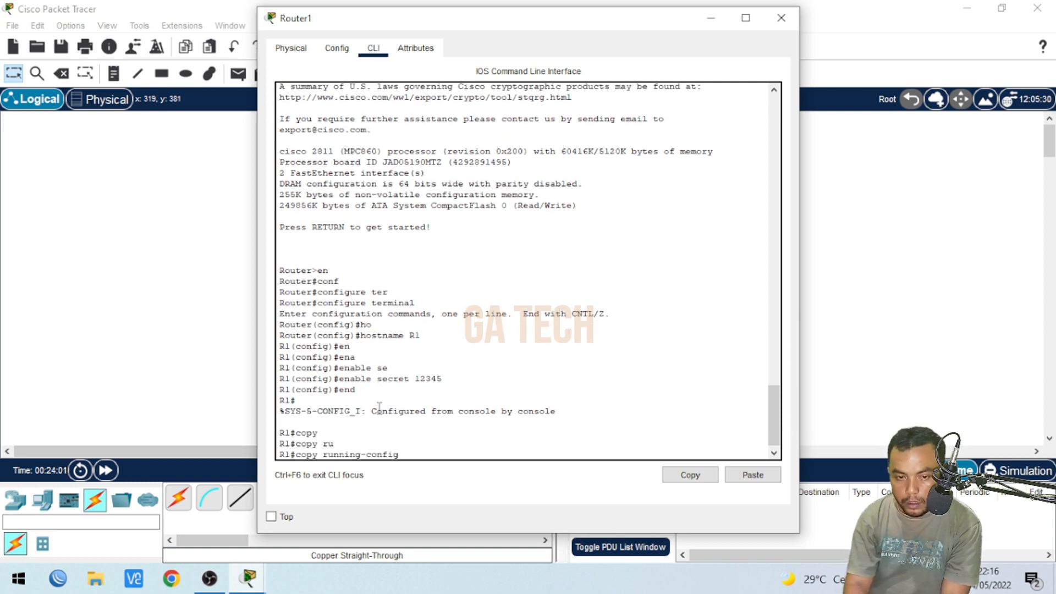
{"action": "type", "text": "st"}
{"action": "key", "text": "Tab"}
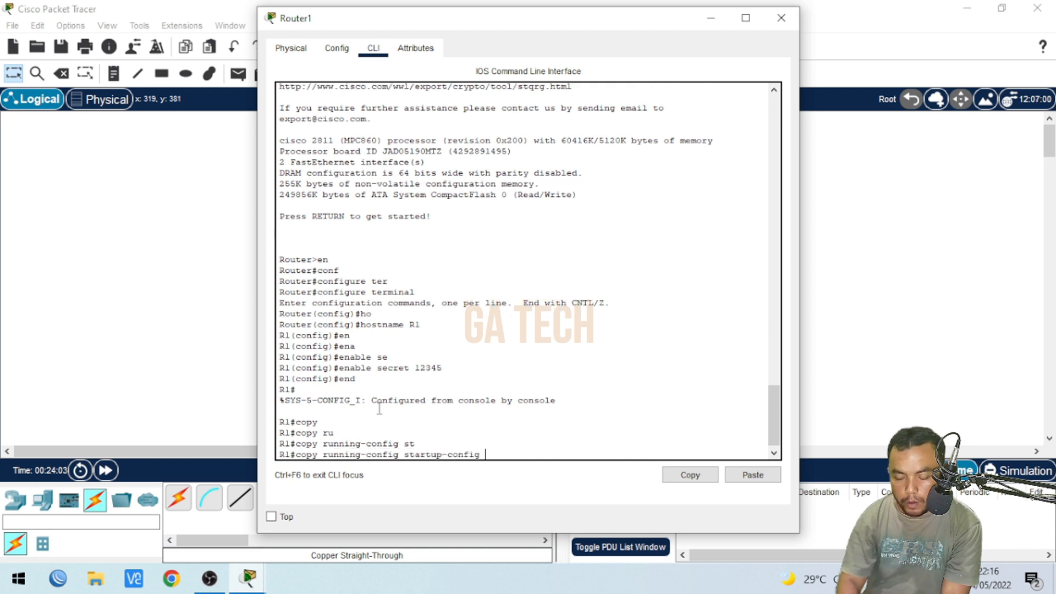
{"action": "key", "text": "Return"}
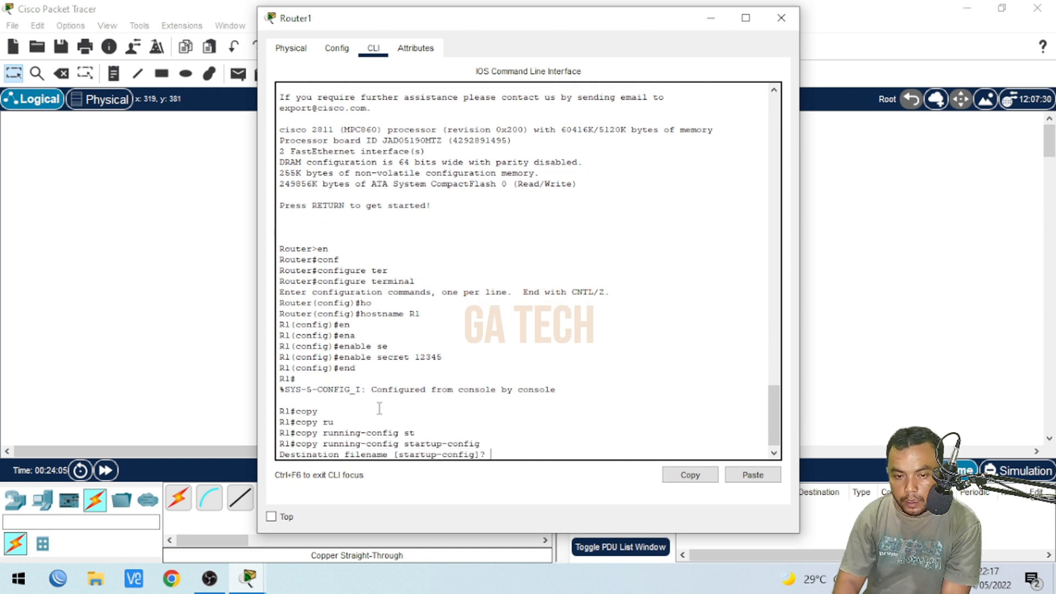
{"action": "key", "text": "Return"}
- Reload the router, confirm the reload, and reopen the console once it has booted
{"action": "type", "text": "reload"}
{"action": "key", "text": "Tab"}
{"action": "key", "text": "Return"}
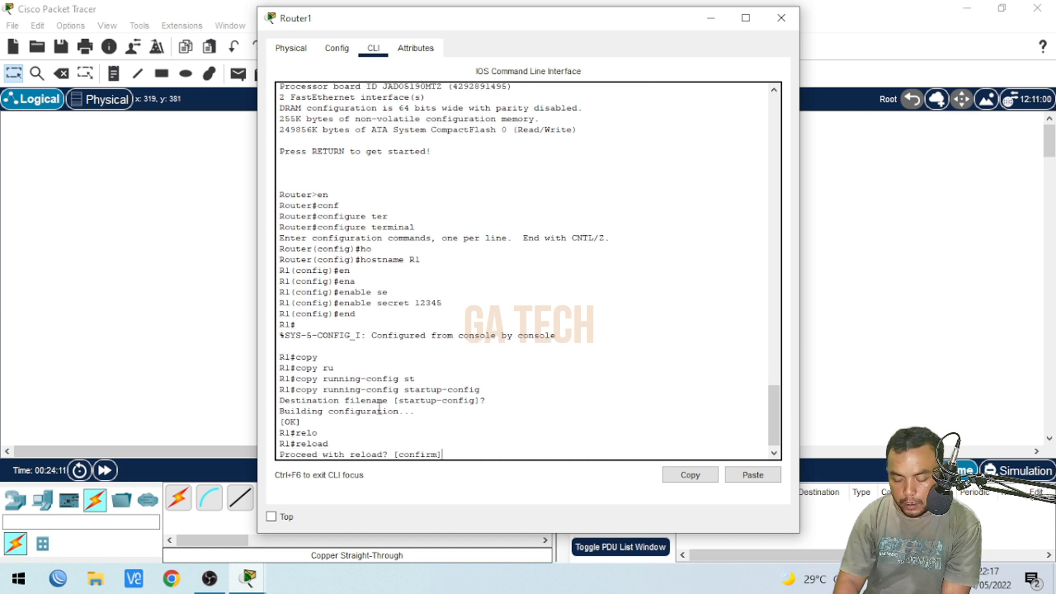
{"action": "key", "text": "Return"}
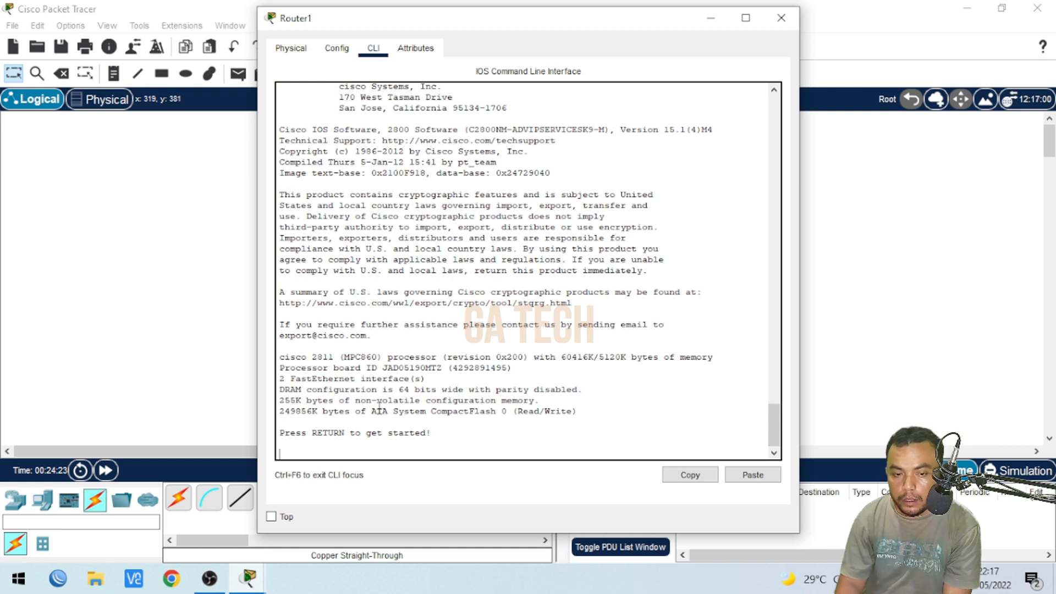
{"action": "key", "text": "Return"}
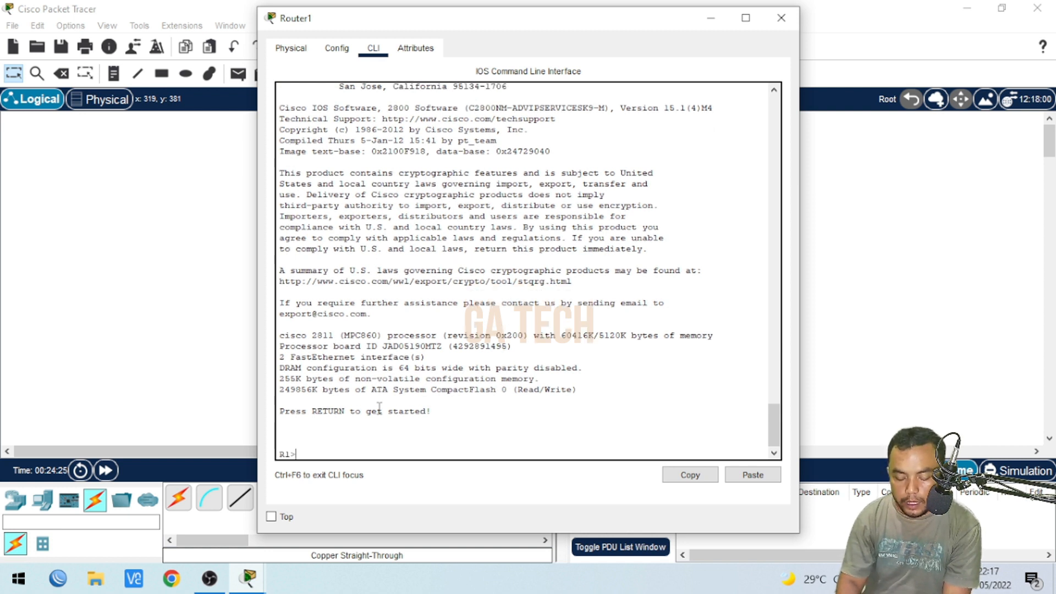
- Enter privileged mode by supplying the enable secret password
{"action": "type", "text": "en"}
{"action": "key", "text": "Return"}
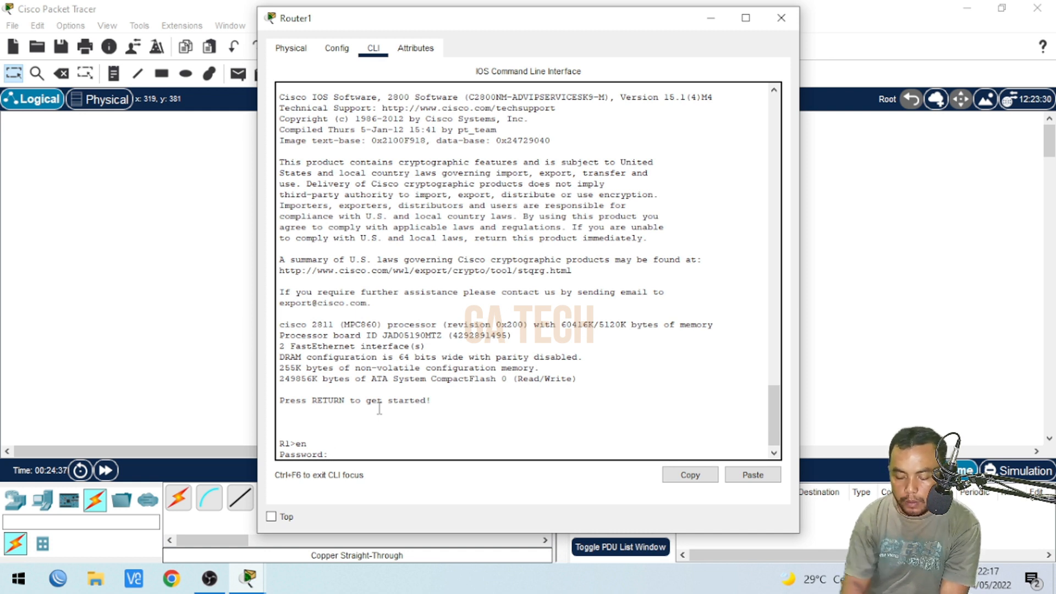
{"action": "key", "text": "Return"}
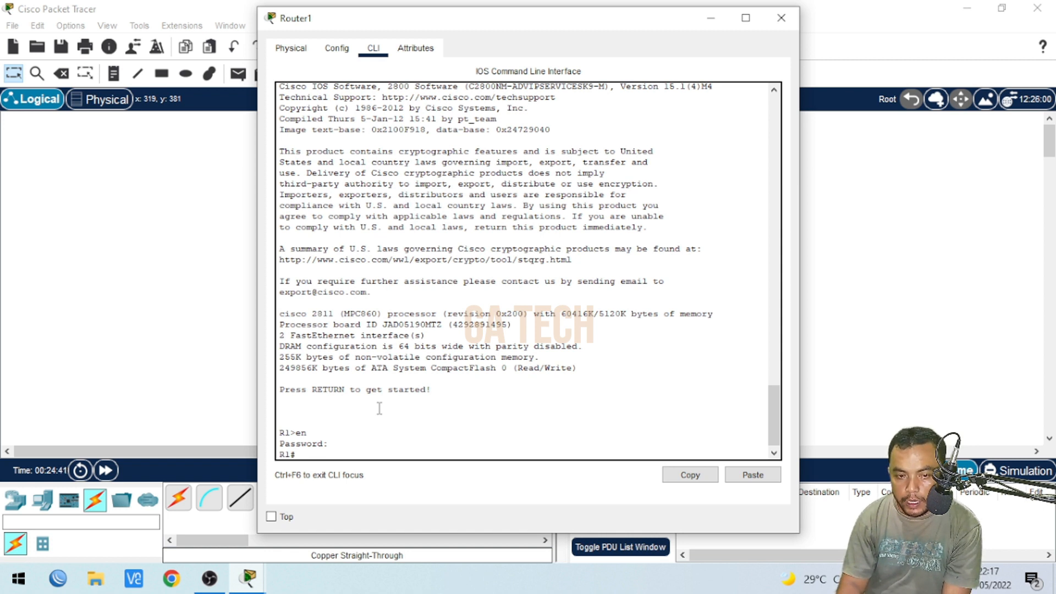
- Display the router's running configuration with show running-config and highlight the hostname value
{"action": "type", "text": "sho"}
{"action": "key", "text": "Tab"}
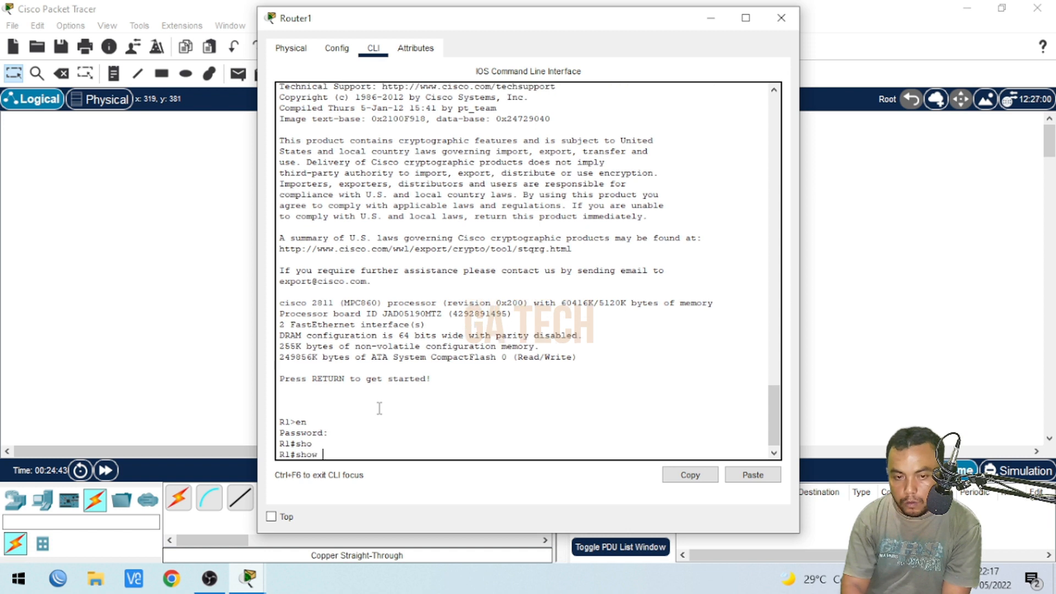
{"action": "type", "text": "ru"}
{"action": "key", "text": "Tab"}
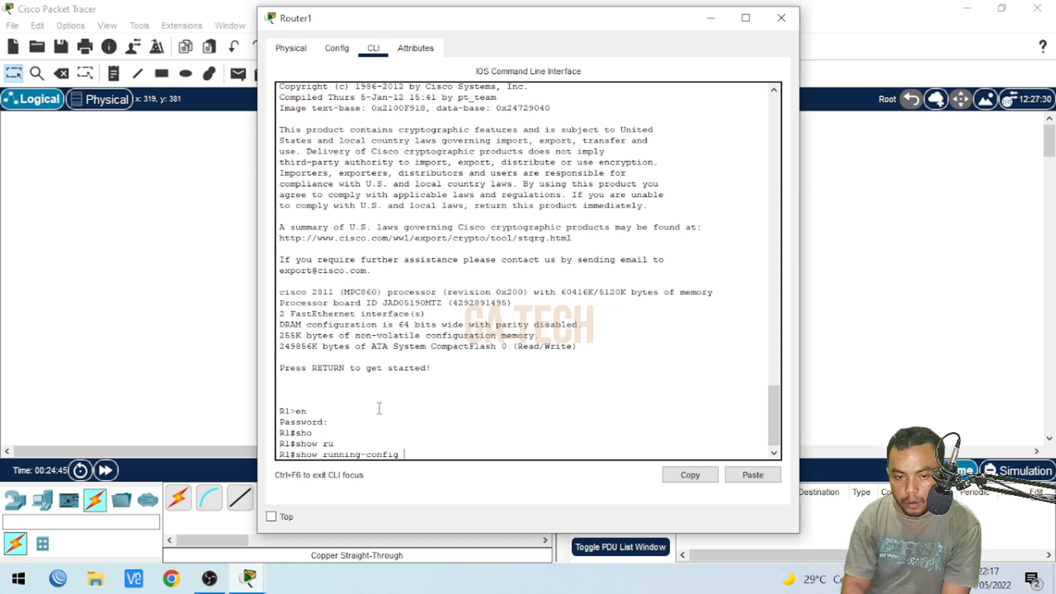
{"action": "key", "text": "Return"}
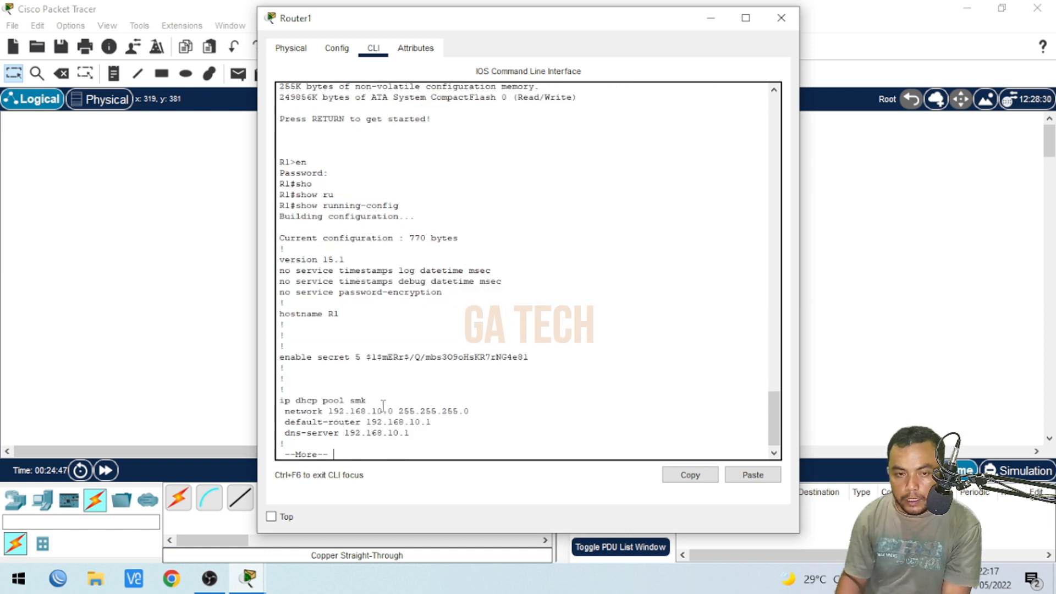
{"action": "double_click", "coordinate": [332, 313]}
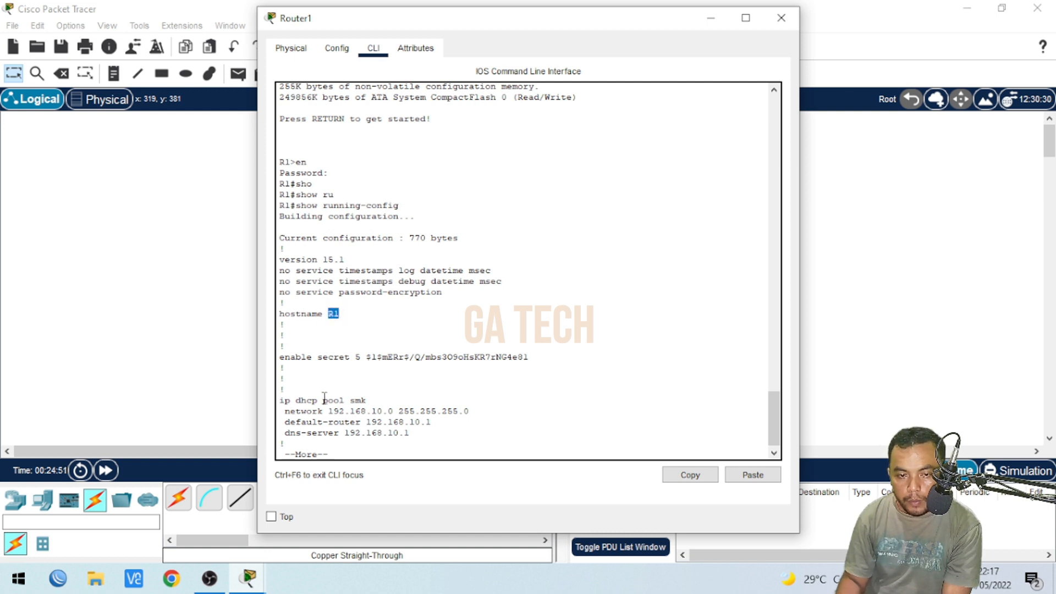
- Page through the running configuration to review the DHCP pool and FastEthernet interface settings, and break off the listing
{"action": "key", "text": "Return"}
{"action": "key", "text": "Return"}
{"action": "key", "text": "Return"}
{"action": "key", "text": "Return"}
{"action": "key", "text": "Return"}
{"action": "key", "text": "Return"}
{"action": "key", "text": "Return"}
{"action": "key", "text": "Return"}
{"action": "key", "text": "Return"}
{"action": "key", "text": "Return"}
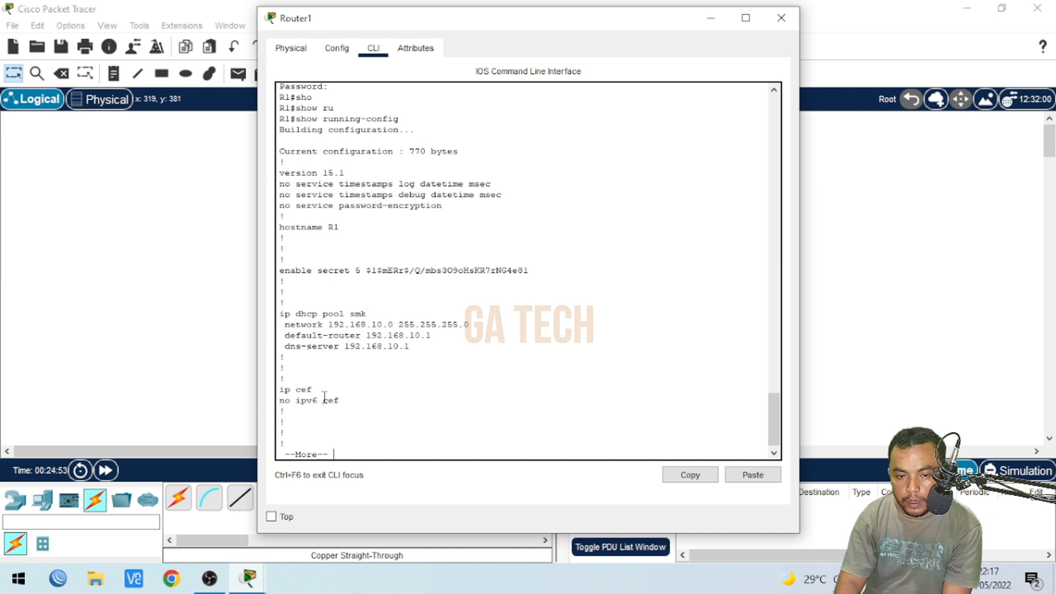
{"action": "key", "text": "Return"}
{"action": "key", "text": "Return"}
{"action": "key", "text": "Return"}
{"action": "key", "text": "Return"}
{"action": "key", "text": "Return"}
{"action": "key", "text": "Return"}
{"action": "key", "text": "Return"}
{"action": "key", "text": "Return"}
{"action": "key", "text": "Return"}
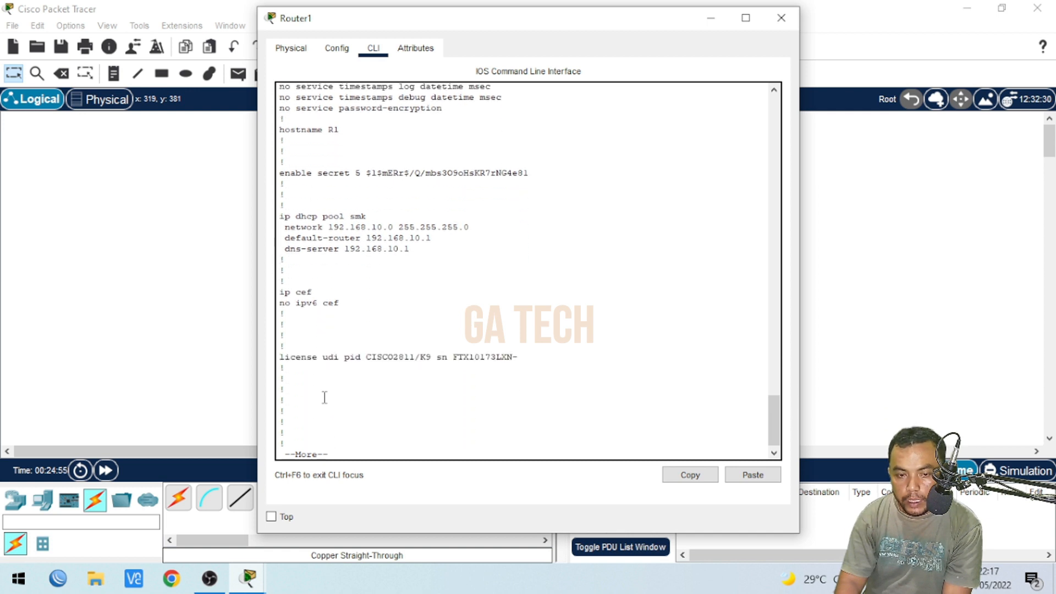
{"action": "key", "text": "Return"}
{"action": "key", "text": "Return"}
{"action": "key", "text": "Return"}
{"action": "key", "text": "Return"}
{"action": "key", "text": "Return"}
{"action": "key", "text": "Return"}
{"action": "key", "text": "Return"}
{"action": "key", "text": "Return"}
{"action": "key", "text": "Return"}
{"action": "key", "text": "Return"}
{"action": "key", "text": "Return"}
{"action": "key", "text": "Return"}
{"action": "key", "text": "Return"}
{"action": "key", "text": "Return"}
{"action": "key", "text": "Return"}
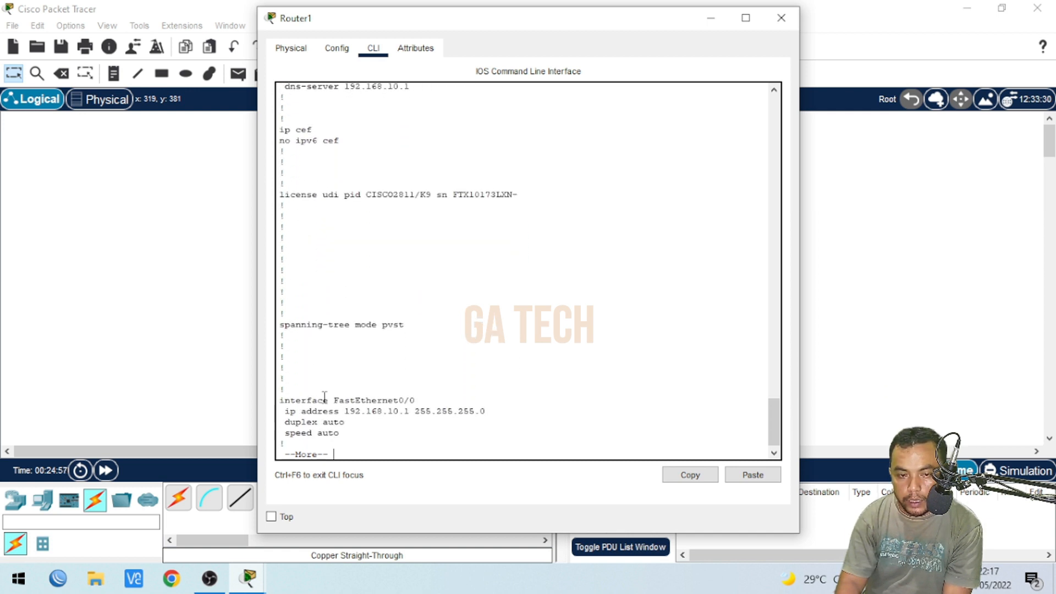
{"action": "key", "text": "Return"}
{"action": "key", "text": "Return"}
{"action": "key", "text": "Return"}
{"action": "key", "text": "Return"}
{"action": "key", "text": "Return"}
{"action": "key", "text": "Return"}
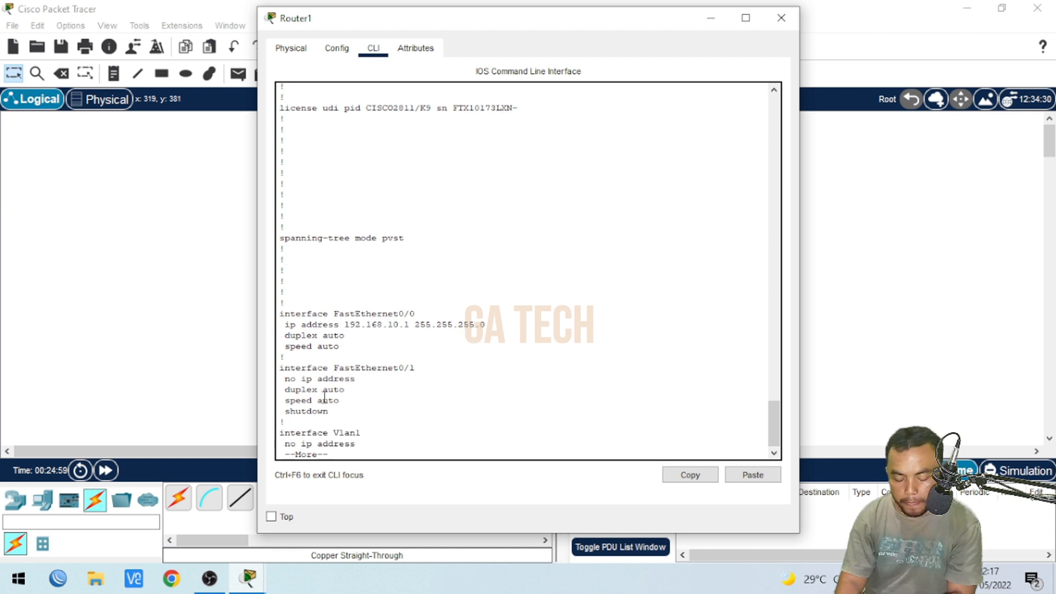
{"action": "key", "text": "ctrl+c"}
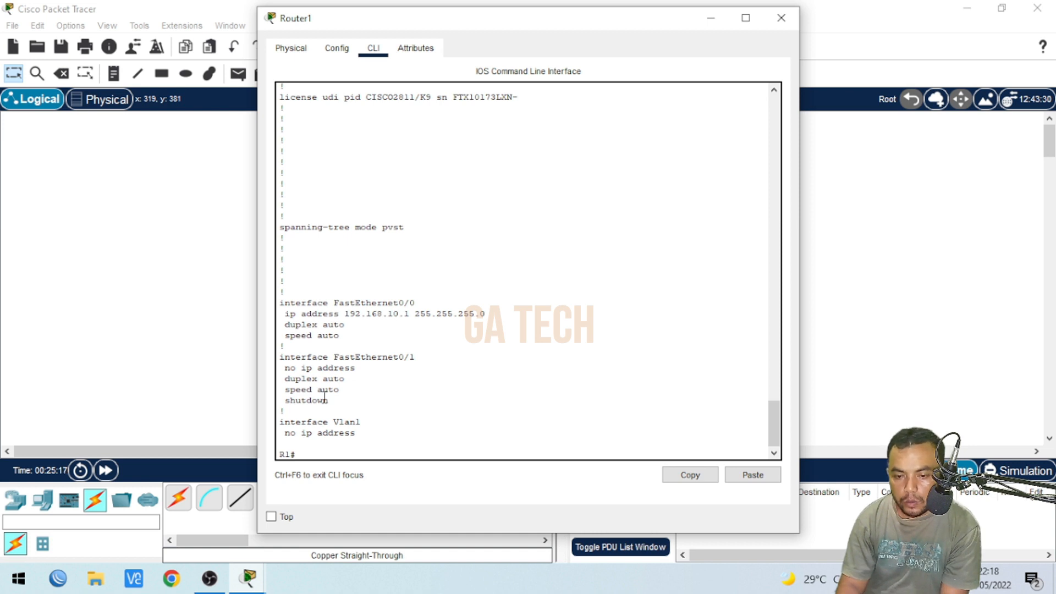
- Begin an erase command, try completing it with the running configuration, and list the options that erase accepts
{"action": "type", "text": "er"}
{"action": "key", "text": "Tab"}
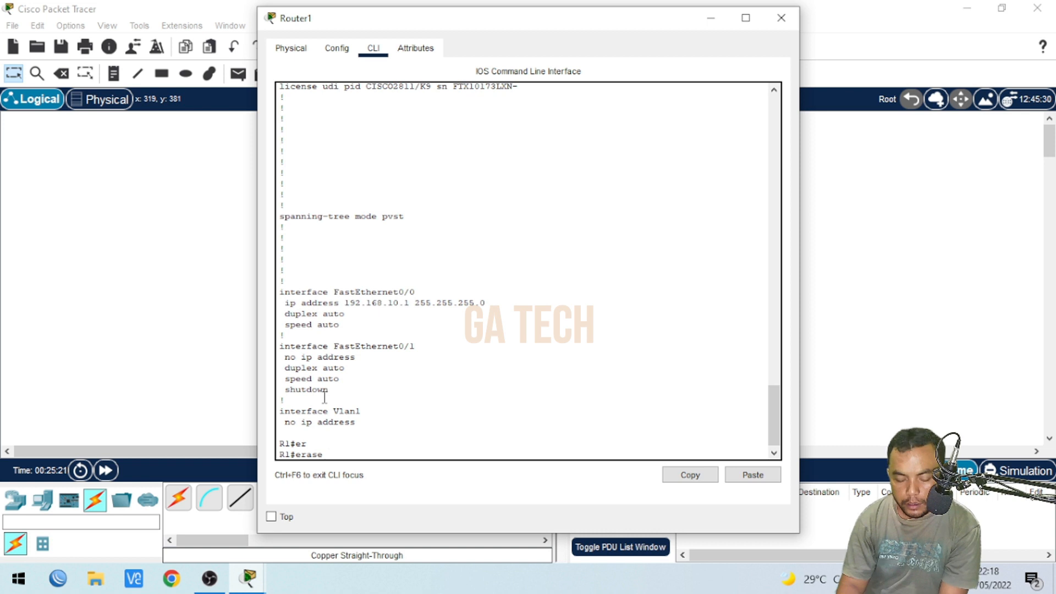
{"action": "type", "text": "ru"}
{"action": "key", "text": "Tab"}
{"action": "type", "text": "n"}
{"action": "key", "text": "Tab"}
{"action": "key", "text": "BackSpace"}
{"action": "key", "text": "BackSpace"}
{"action": "key", "text": "BackSpace"}
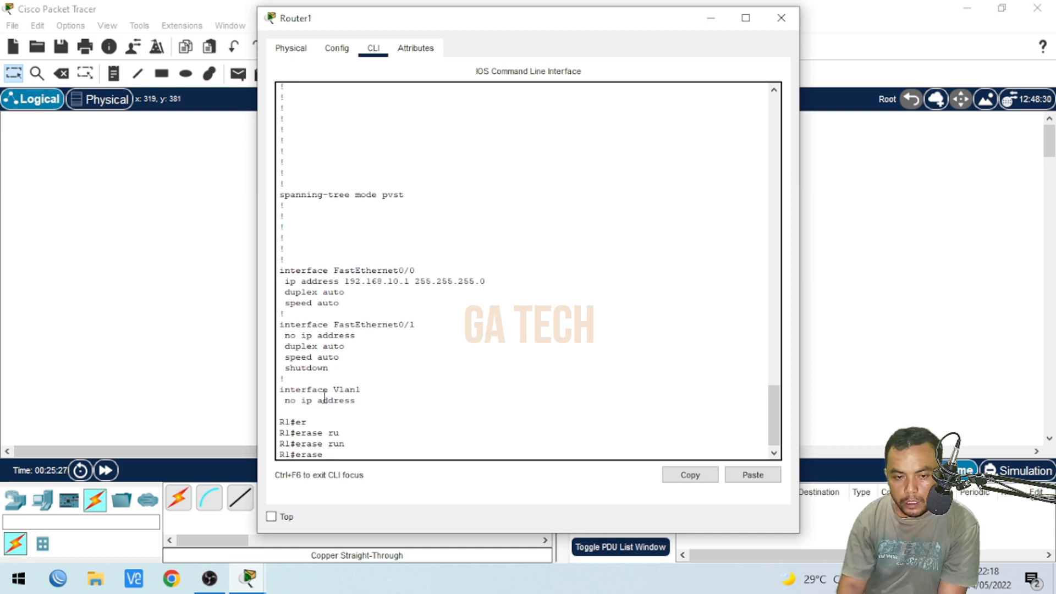
{"action": "type", "text": "?"}
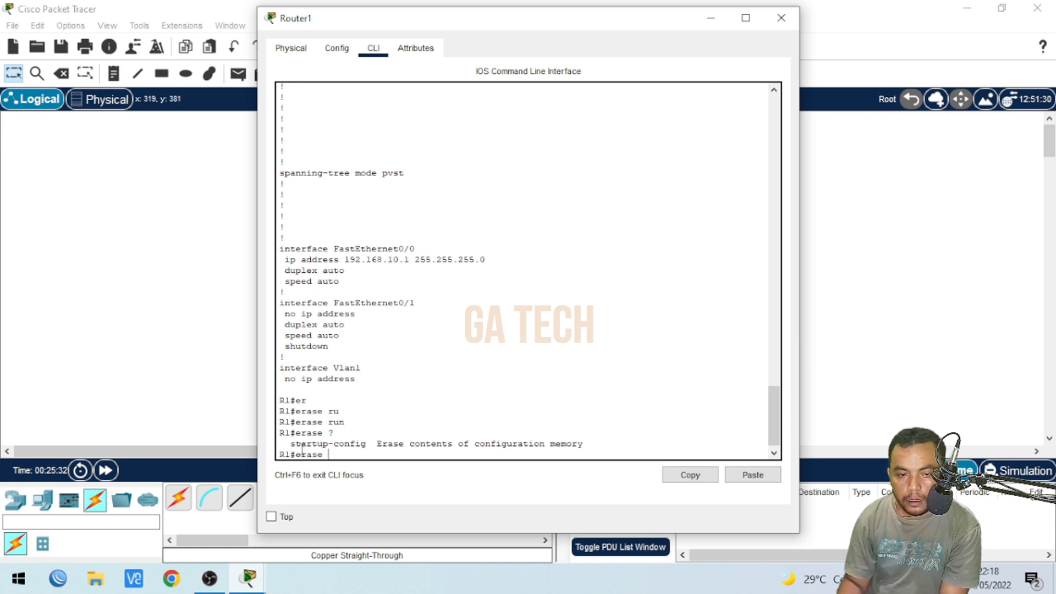
- Erase the router's startup-config and confirm removing all configuration files from NVRAM
{"action": "type", "text": "st"}
{"action": "key", "text": "Tab"}
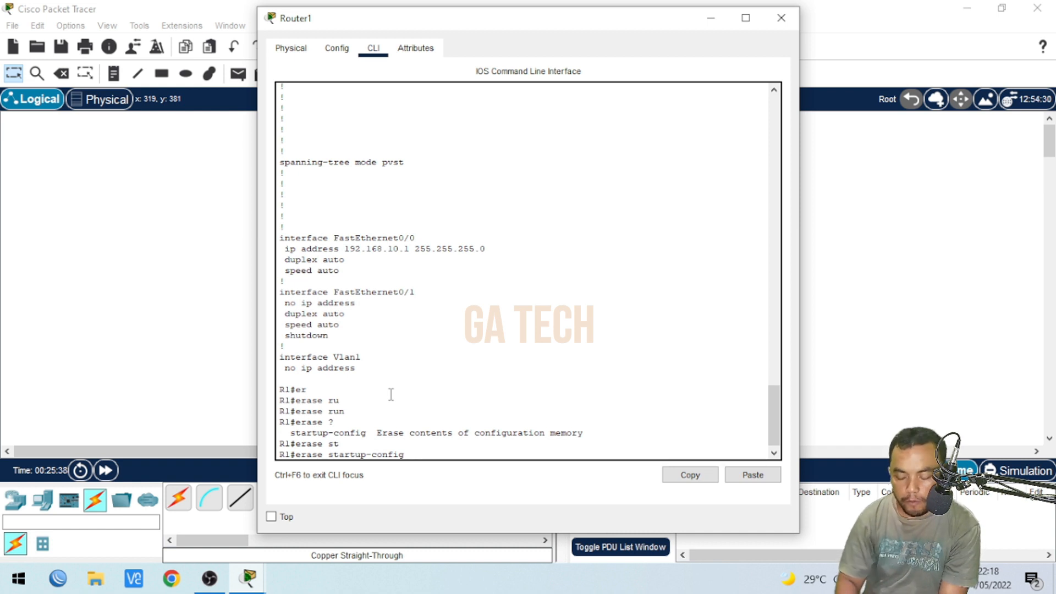
{"action": "key", "text": "Return"}
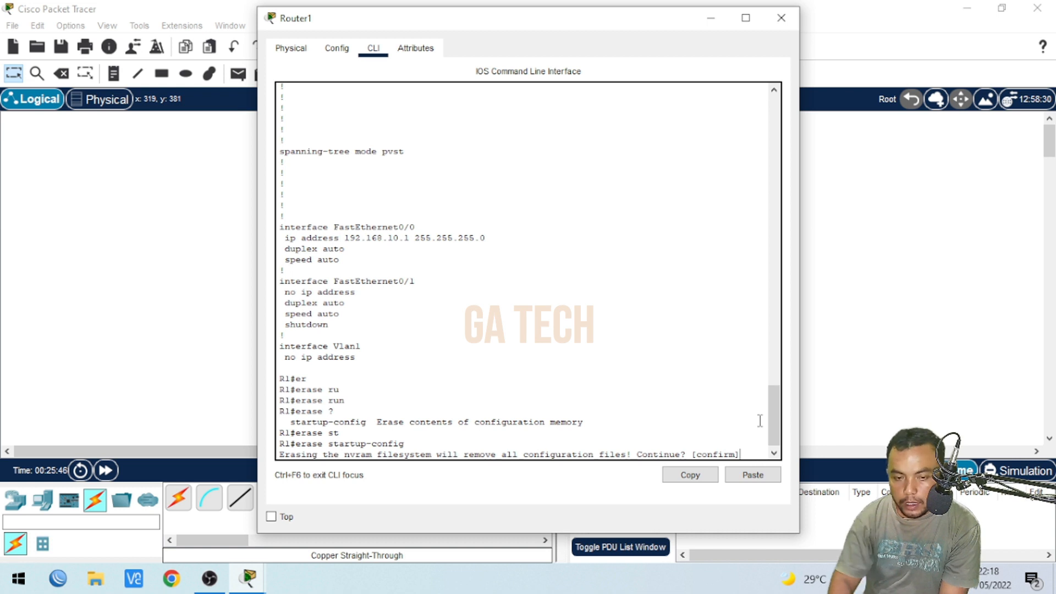
{"action": "key", "text": "Return"}
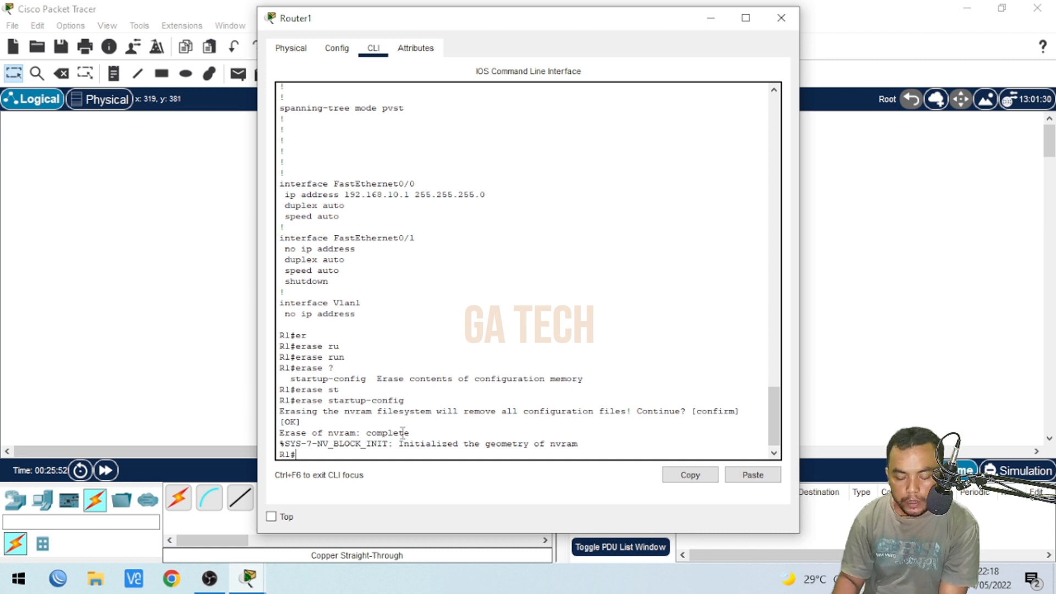
- Restart the router with the reload command and confirm proceeding
{"action": "type", "text": "relo"}
{"action": "key", "text": "Tab"}
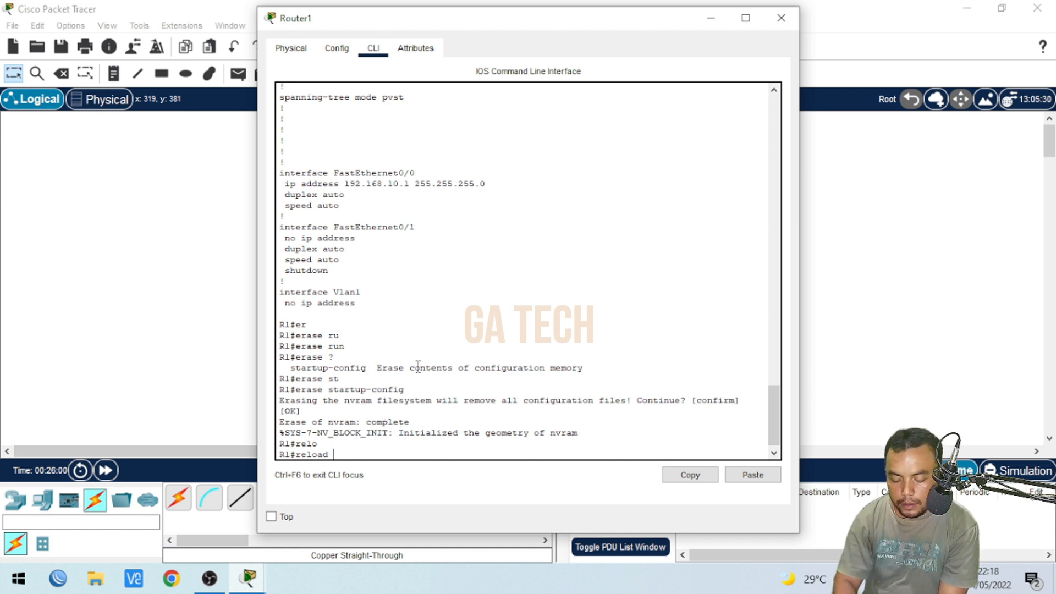
{"action": "key", "text": "Return"}
{"action": "key", "text": "Return"}
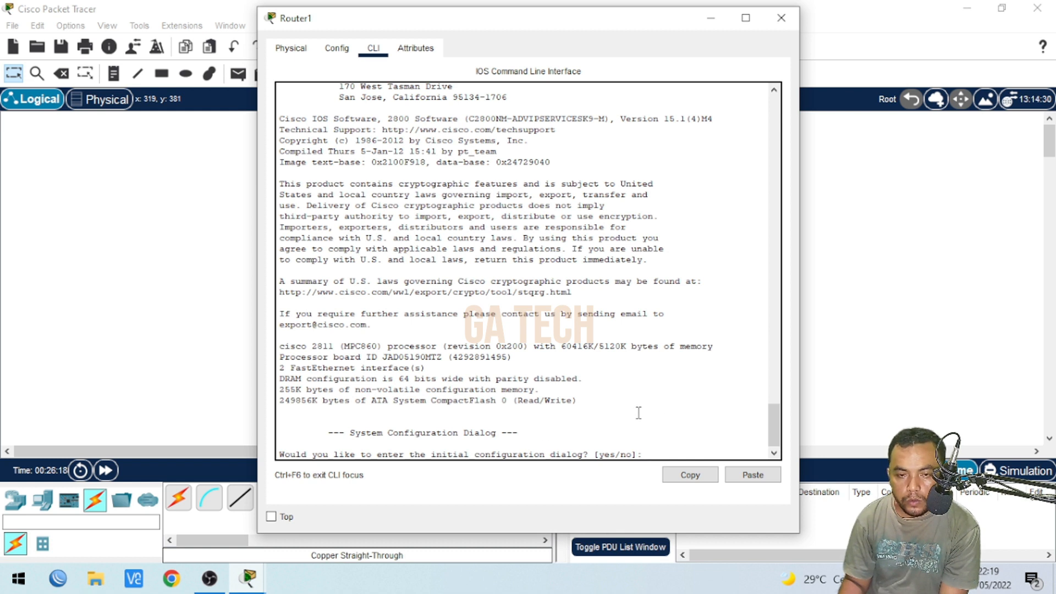
- Answer no to the initial configuration dialog, start the console session and enter privileged EXEC mode
{"action": "type", "text": "ye"}
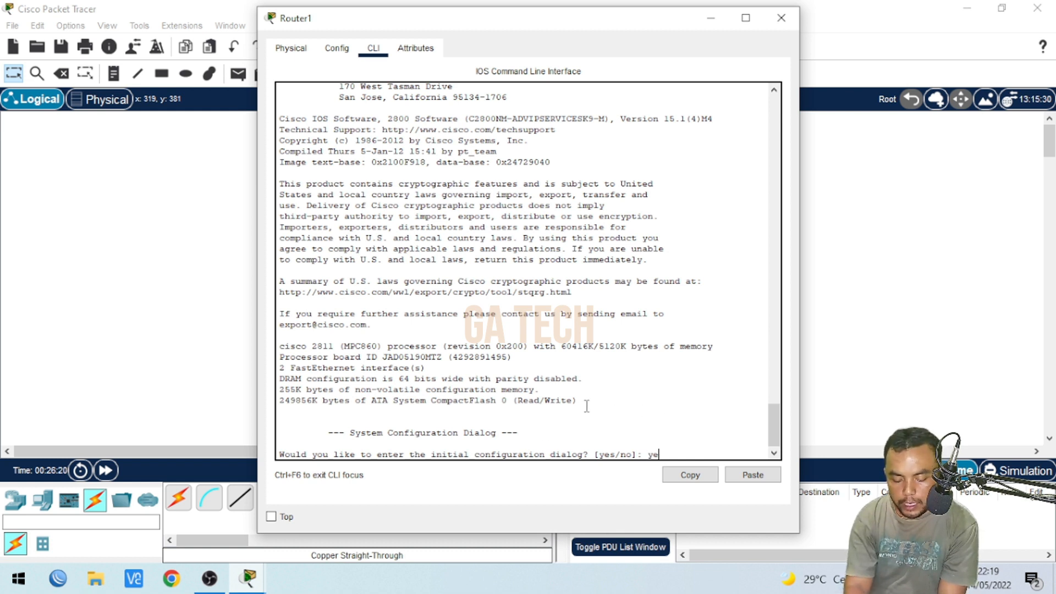
{"action": "key", "text": "BackSpace"}
{"action": "key", "text": "BackSpace"}
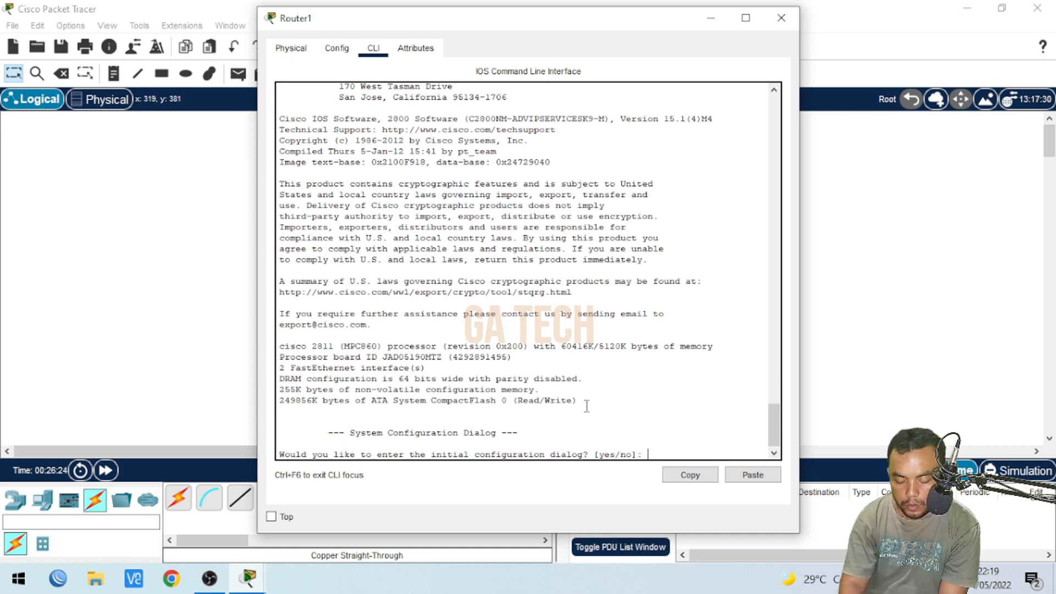
{"action": "type", "text": "no"}
{"action": "key", "text": "Return"}
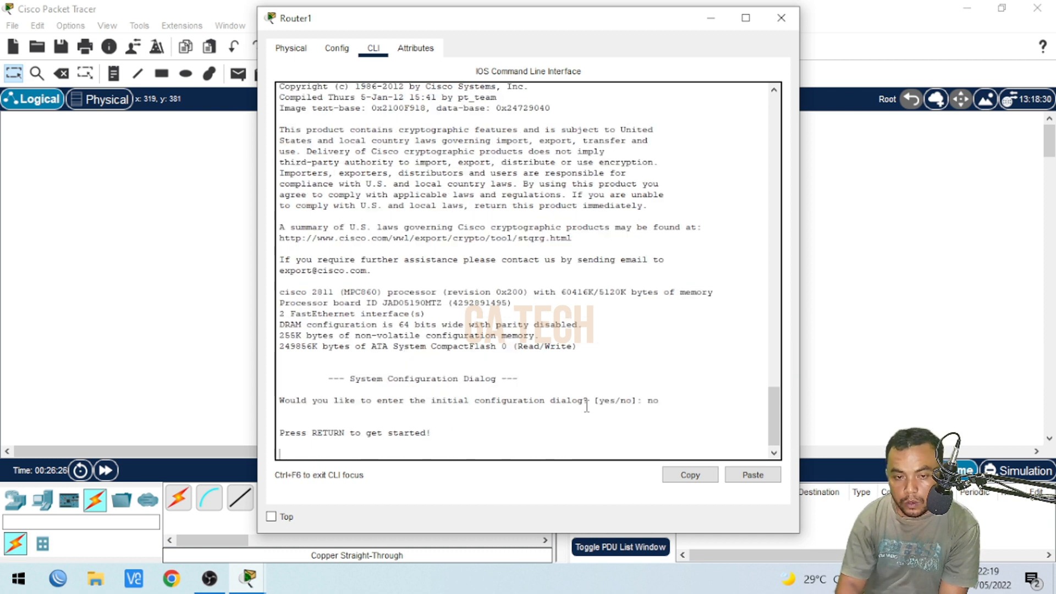
{"action": "key", "text": "Return"}
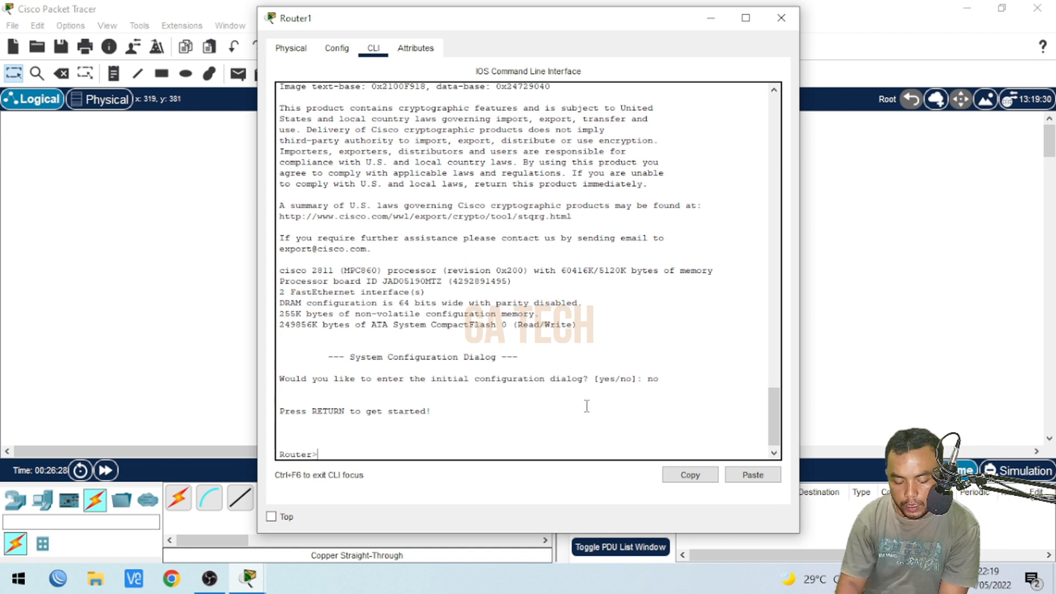
{"action": "type", "text": "en"}
{"action": "key", "text": "Return"}
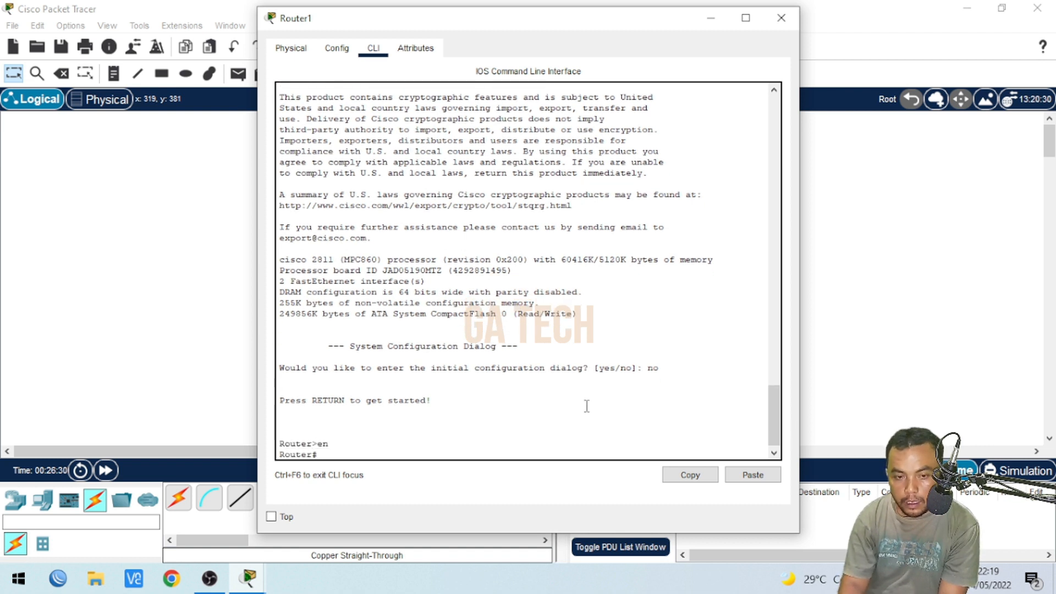
- Display the reloaded router's running configuration with show running-config
{"action": "type", "text": "sho"}
{"action": "key", "text": "Tab"}
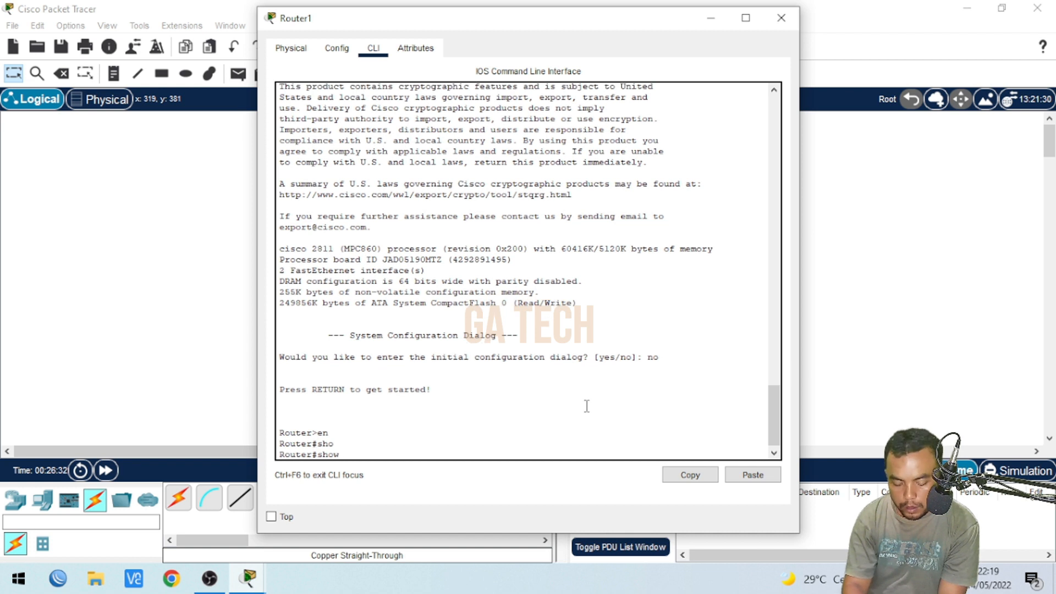
{"action": "type", "text": "ru"}
{"action": "key", "text": "Tab"}
{"action": "key", "text": "Return"}
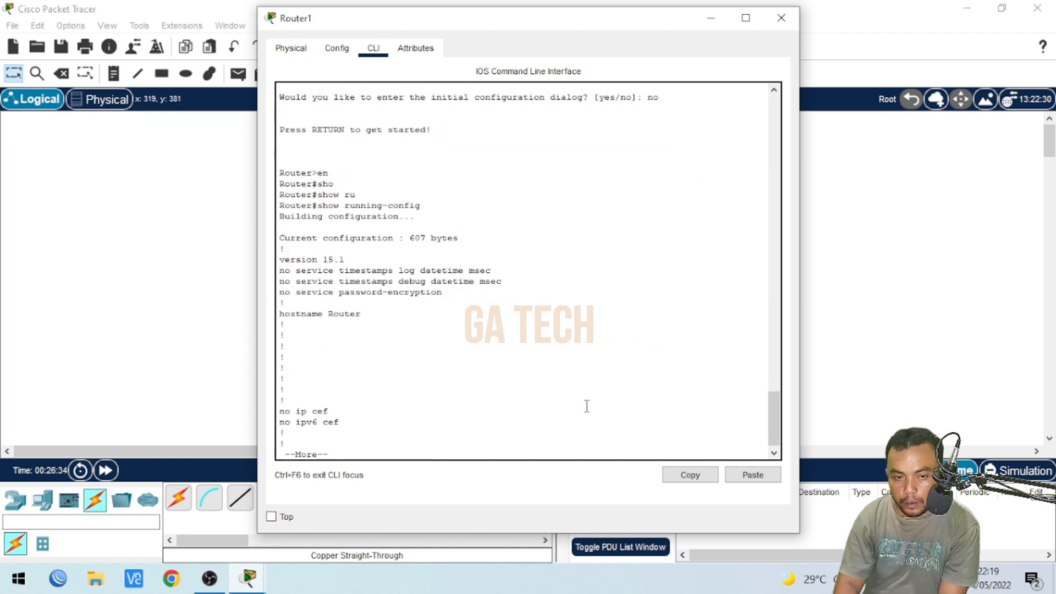
- Page through the running configuration to review the hostname and interface settings, break off the listing, and close the Router1 window
{"action": "key", "text": "Return"}
{"action": "key", "text": "Return"}
{"action": "key", "text": "Return"}
{"action": "key", "text": "Return"}
{"action": "key", "text": "Return"}
{"action": "key", "text": "Return"}
{"action": "key", "text": "Return"}
{"action": "key", "text": "Return"}
{"action": "key", "text": "Return"}
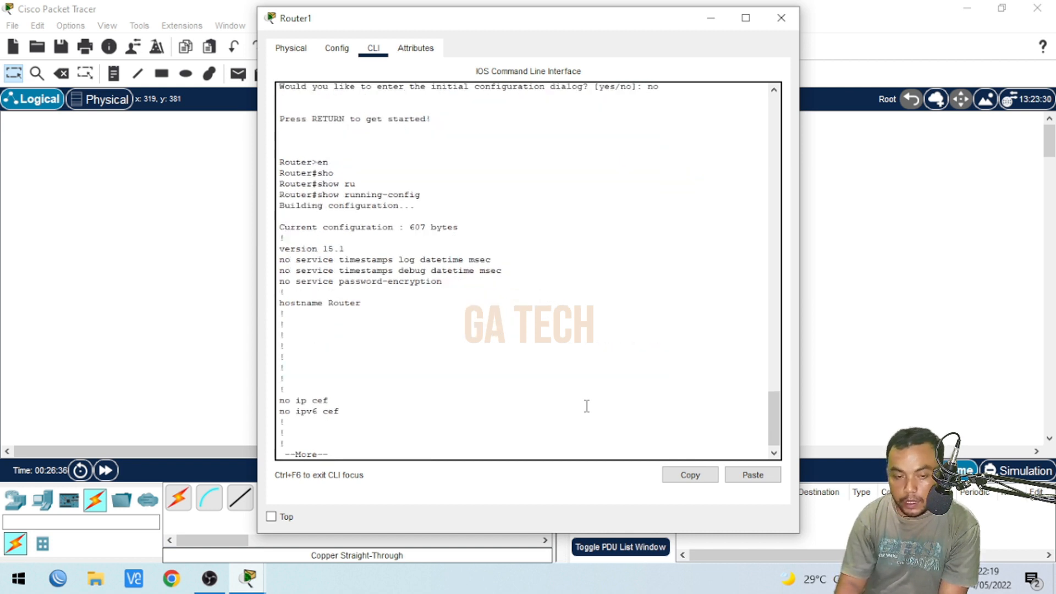
{"action": "key", "text": "Return"}
{"action": "key", "text": "Return"}
{"action": "key", "text": "Return"}
{"action": "key", "text": "Return"}
{"action": "key", "text": "Return"}
{"action": "key", "text": "Return"}
{"action": "key", "text": "Return"}
{"action": "key", "text": "Return"}
{"action": "key", "text": "Return"}
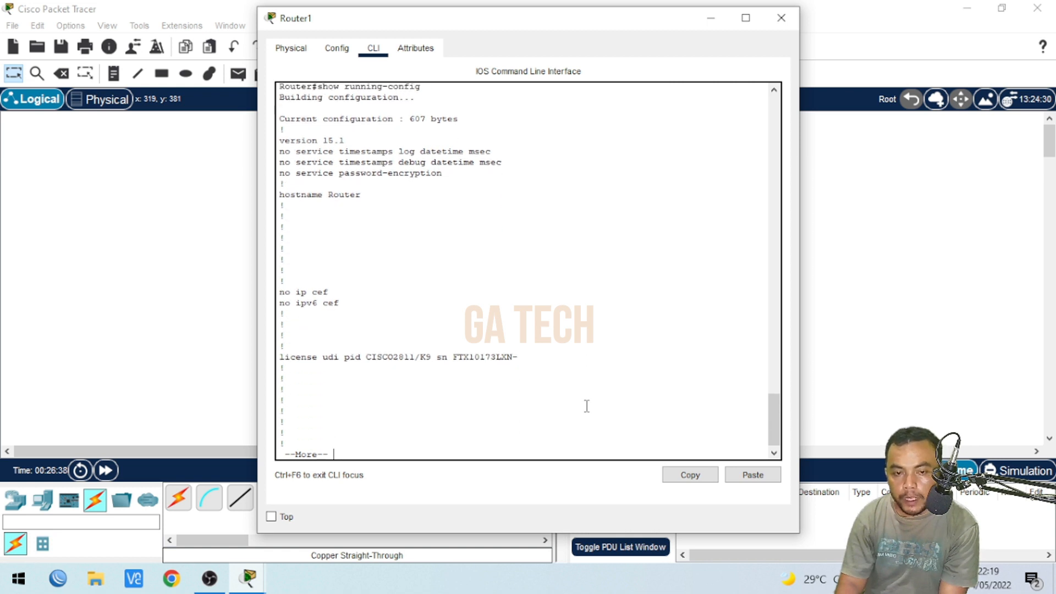
{"action": "key", "text": "Return"}
{"action": "key", "text": "Return"}
{"action": "key", "text": "Return"}
{"action": "key", "text": "Return"}
{"action": "key", "text": "Return"}
{"action": "key", "text": "Return"}
{"action": "key", "text": "Return"}
{"action": "key", "text": "Return"}
{"action": "key", "text": "Return"}
{"action": "key", "text": "Return"}
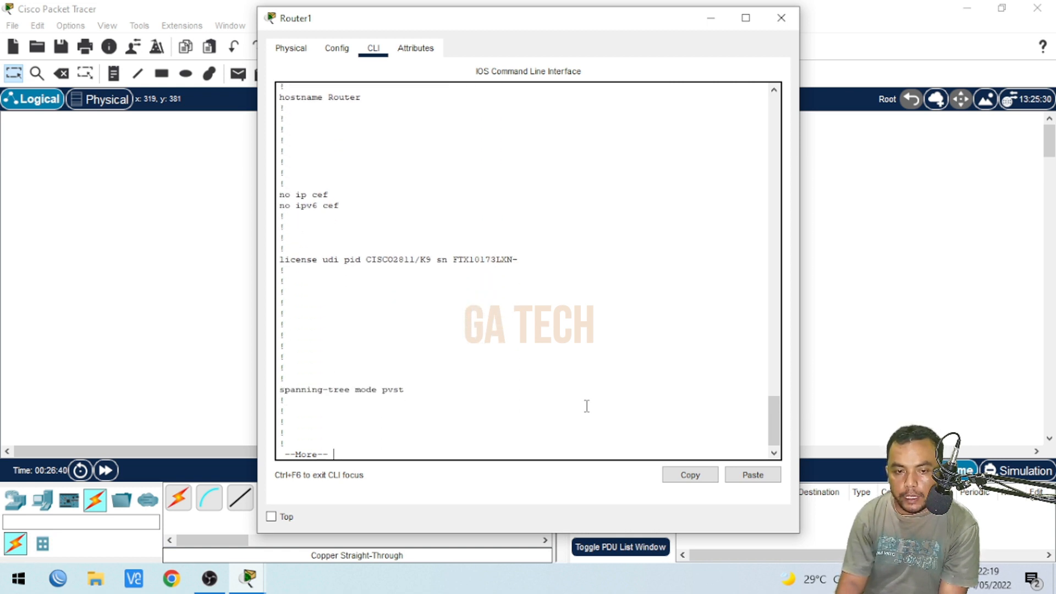
{"action": "key", "text": "Return"}
{"action": "key", "text": "Return"}
{"action": "key", "text": "Return"}
{"action": "key", "text": "Return"}
{"action": "key", "text": "Return"}
{"action": "key", "text": "Return"}
{"action": "key", "text": "Return"}
{"action": "key", "text": "Return"}
{"action": "key", "text": "Return"}
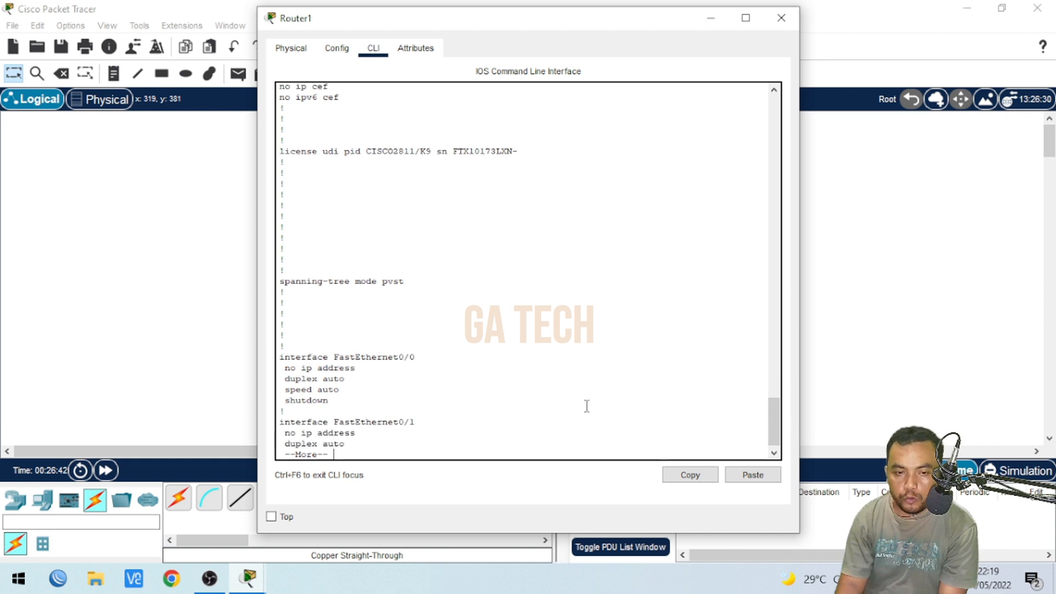
{"action": "key", "text": "Return"}
{"action": "key", "text": "Return"}
{"action": "key", "text": "Return"}
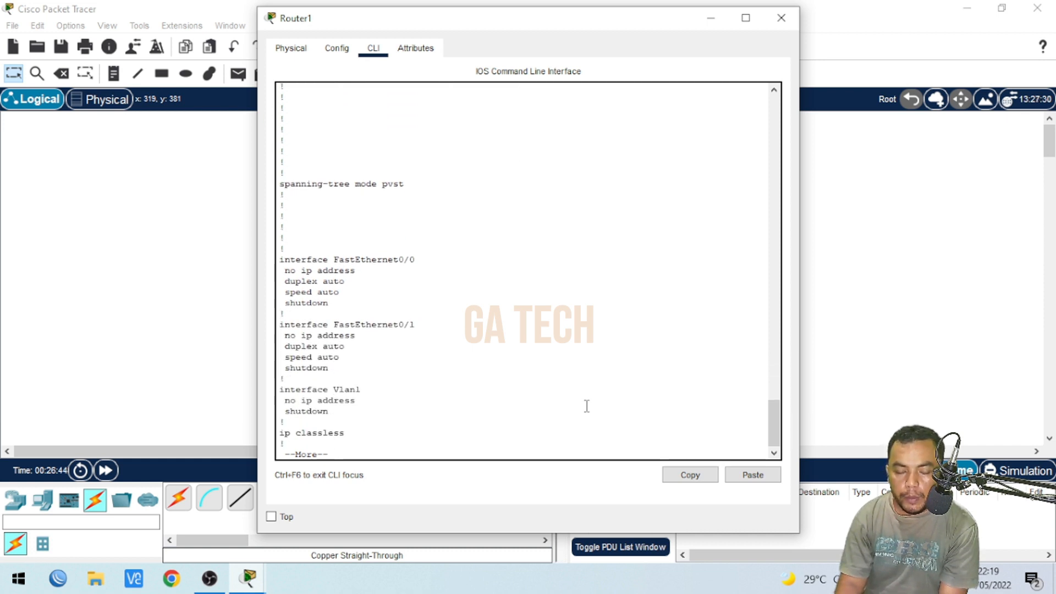
{"action": "key", "text": "q"}
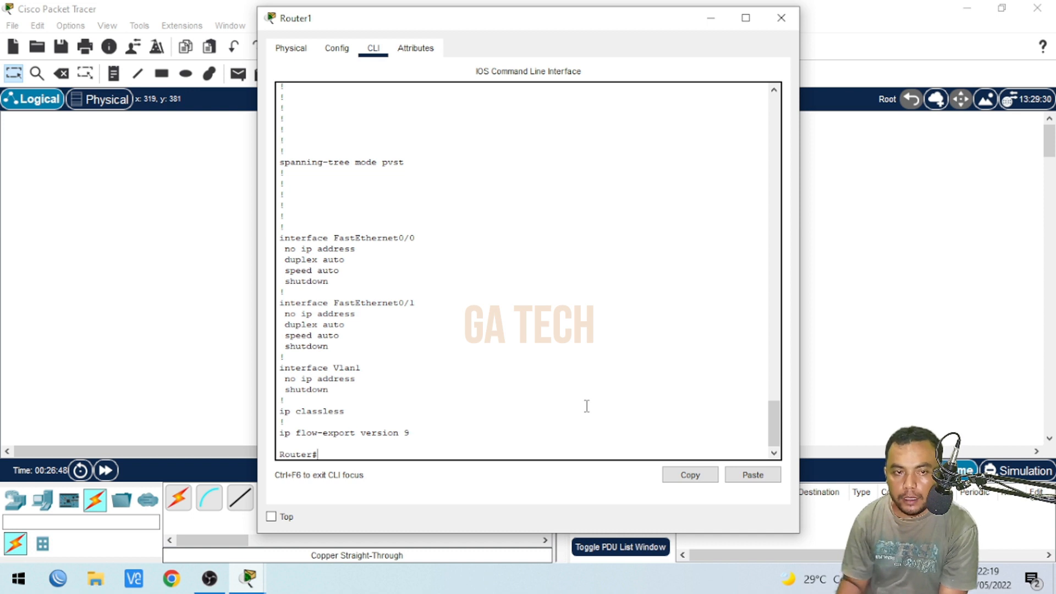
{"action": "left_click", "coordinate": [778, 21]}
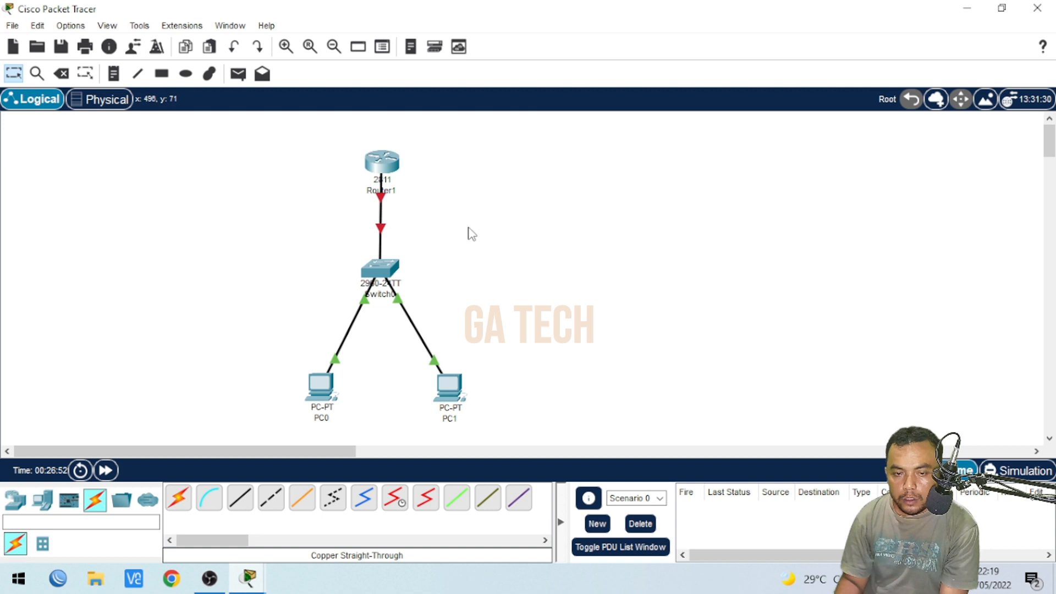